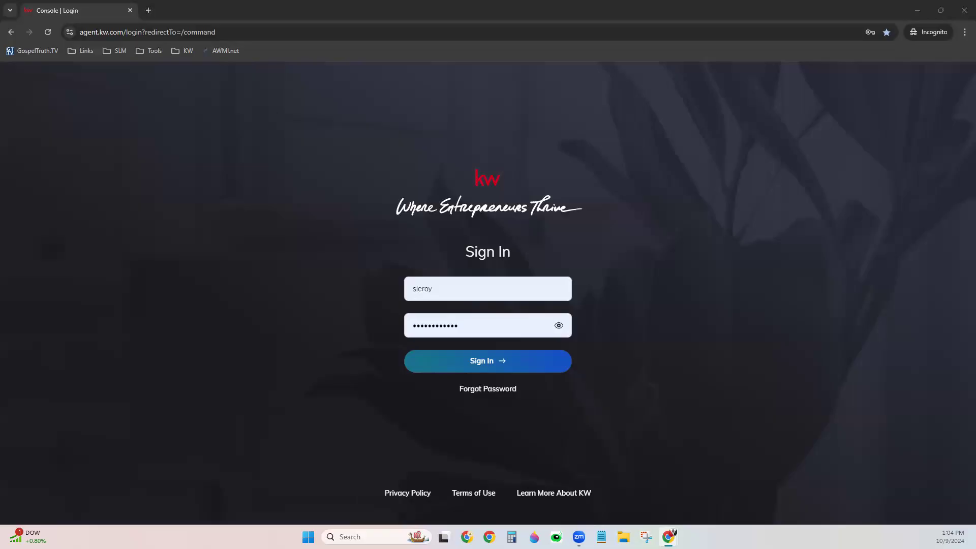
- Sign in to KW Command, expand the sidebar, and go to the Campaigns section
left_click(472, 361)
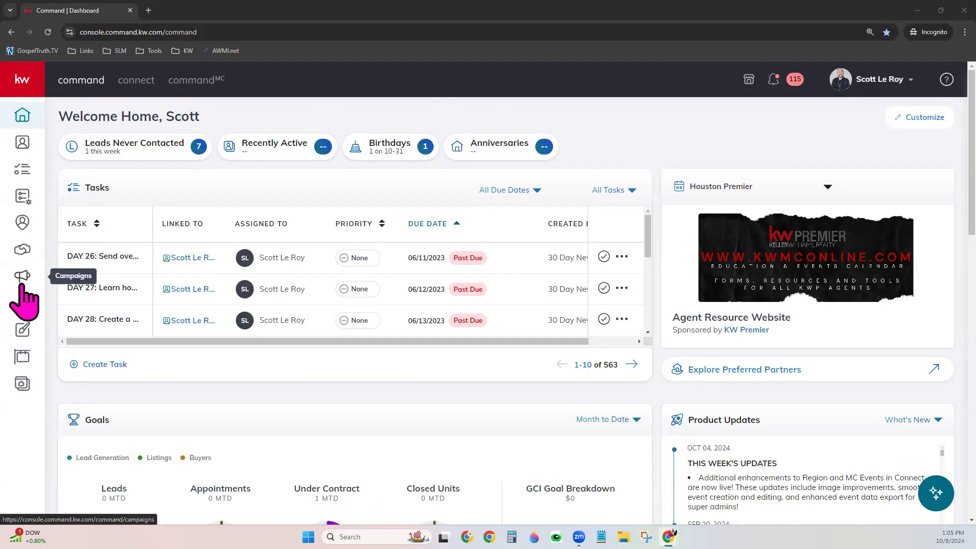
left_click(22, 83)
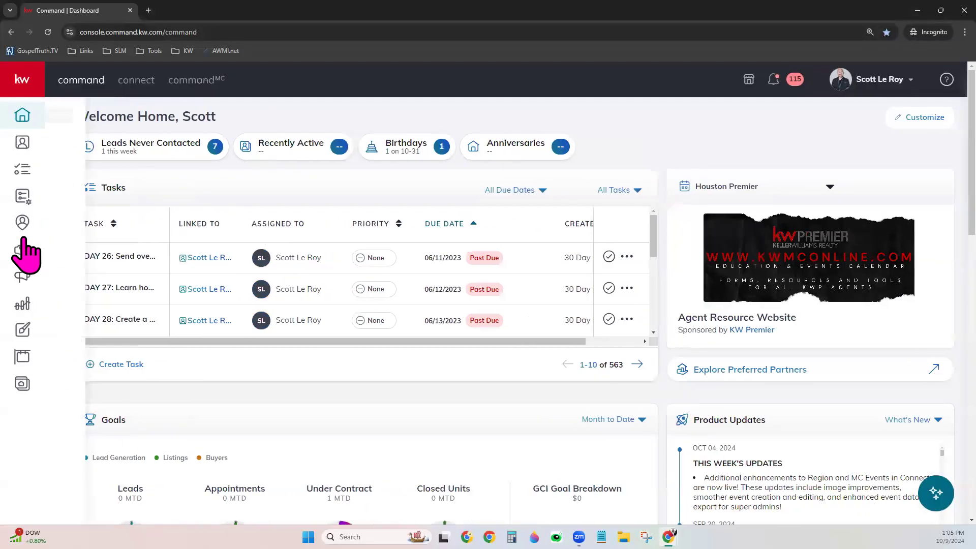
left_click(25, 279)
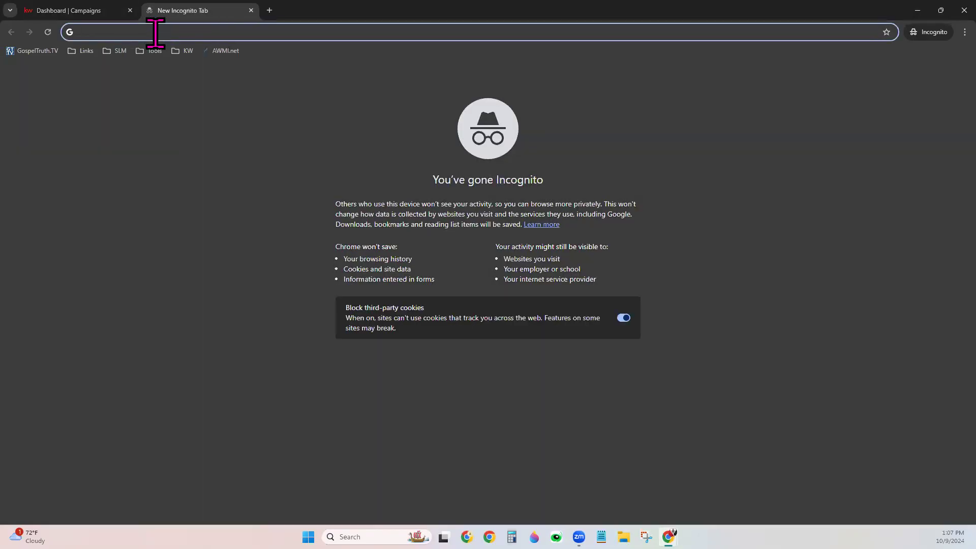
- Load facebook.com and log in with Chrome's saved Facebook login
type("facebook.com")
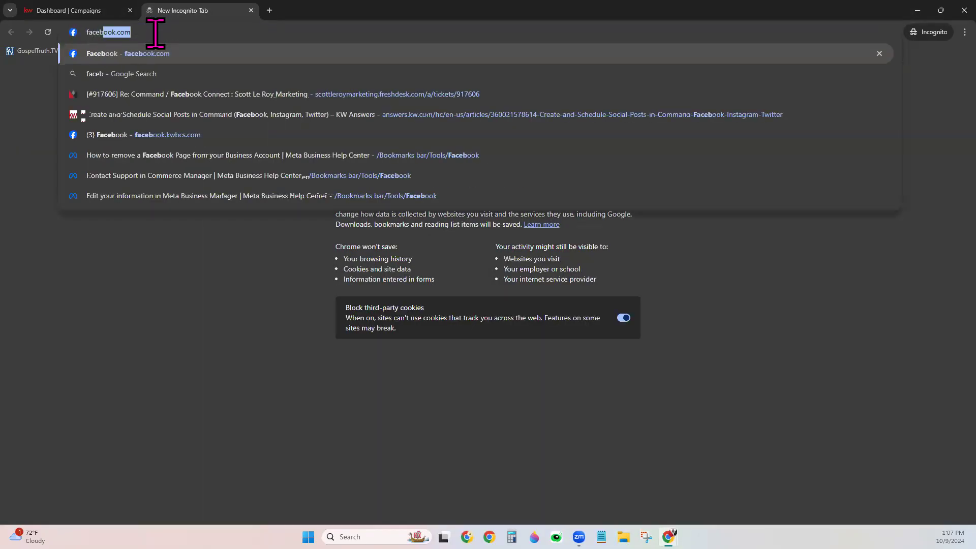
key("Return")
left_click(628, 152)
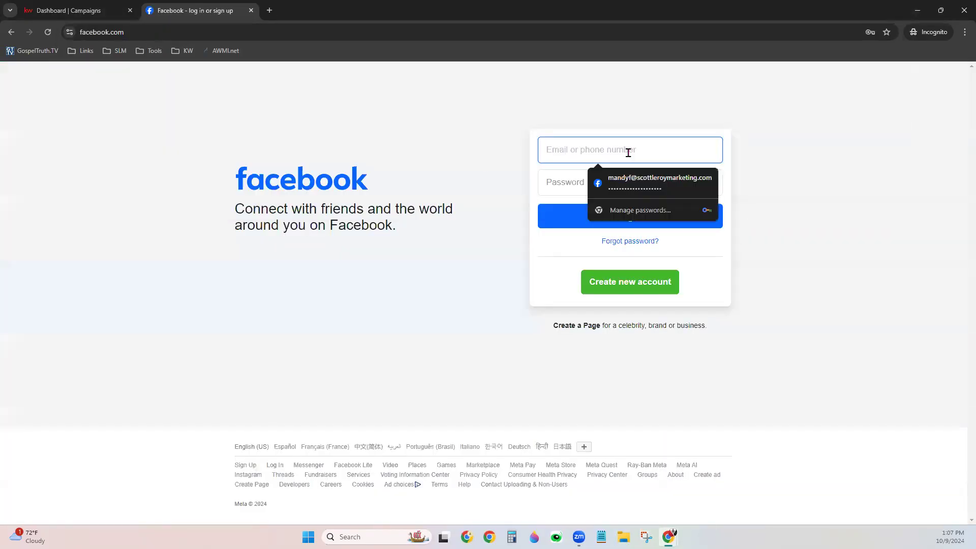
left_click(639, 179)
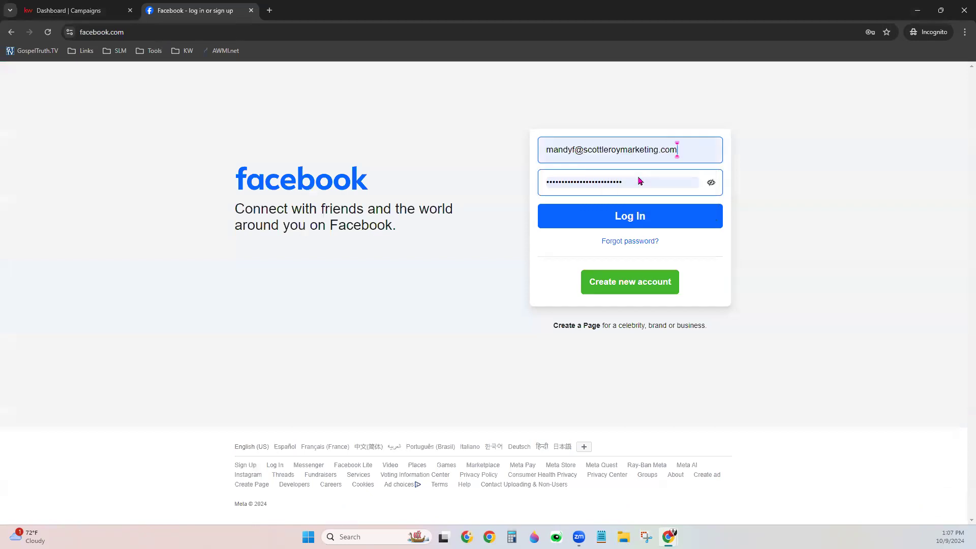
left_click(636, 216)
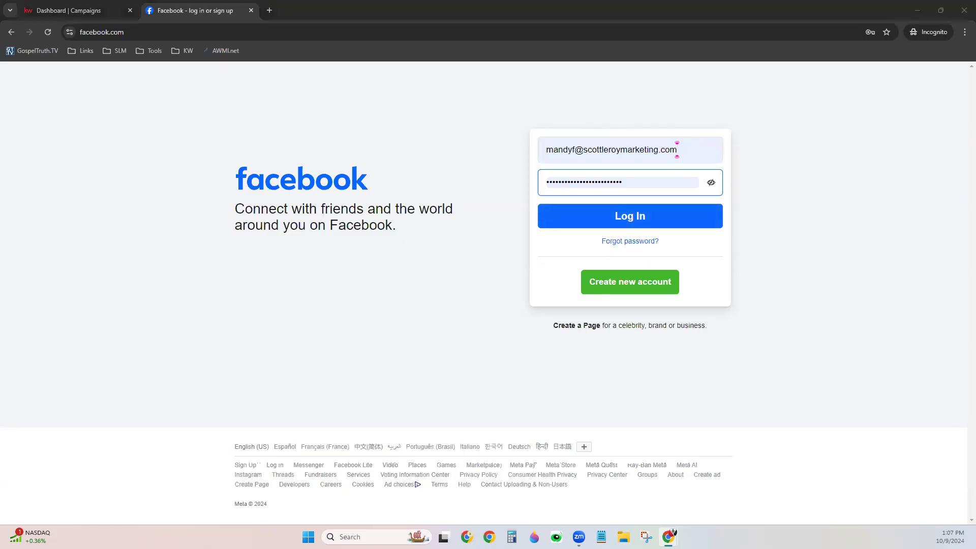
left_click(616, 218)
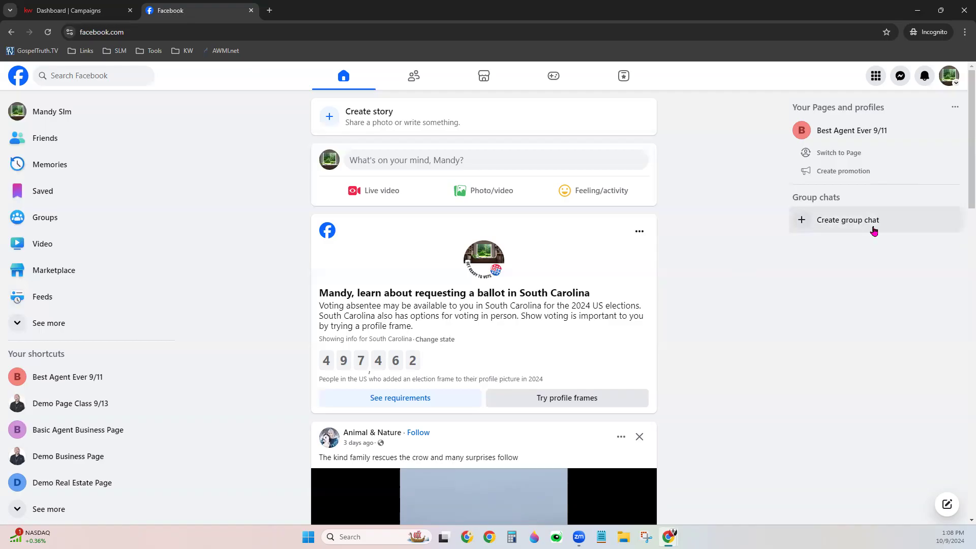
- Open Facebook's Menu panel with the Create section
left_click(875, 79)
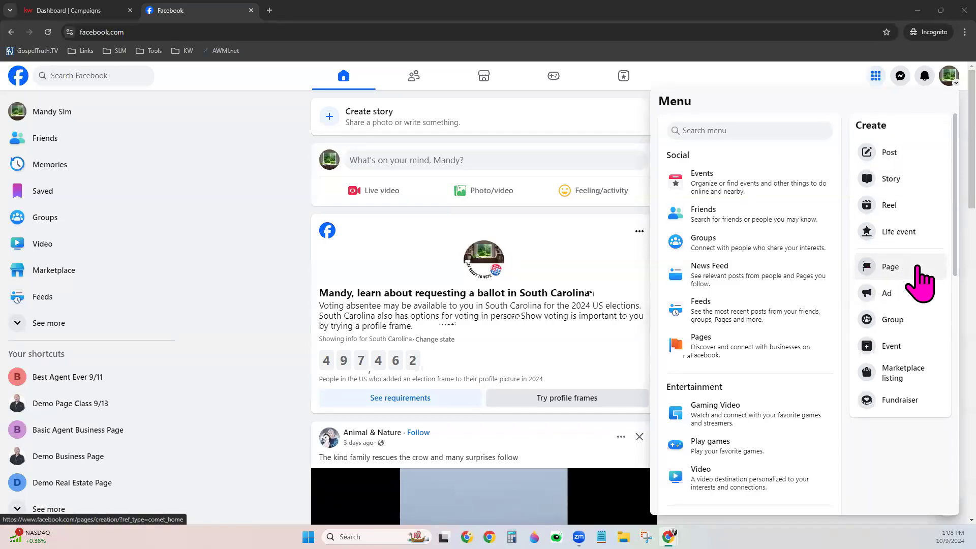
- Create the Page 'Demo RE Page 1009' with category Real Estate Agent via Create > Page
left_click(886, 265)
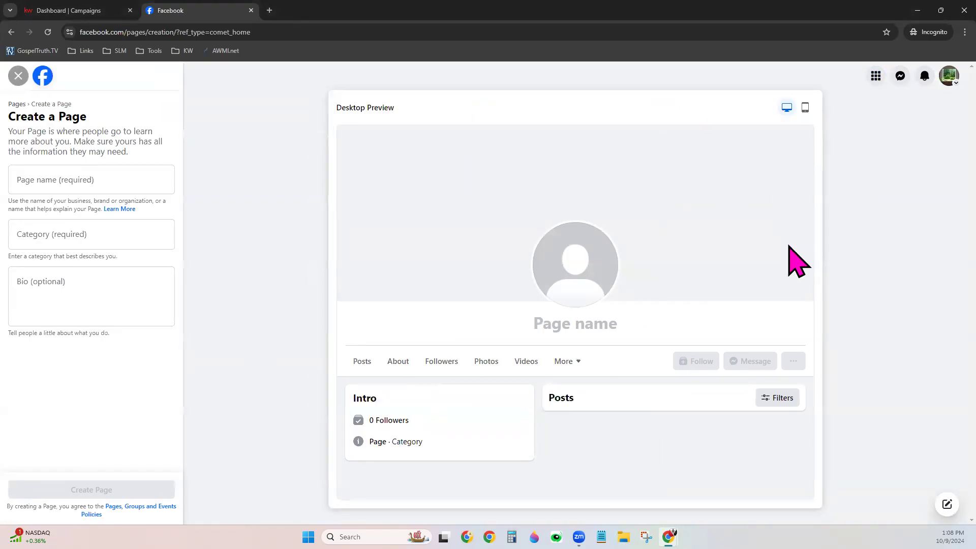
left_click(77, 184)
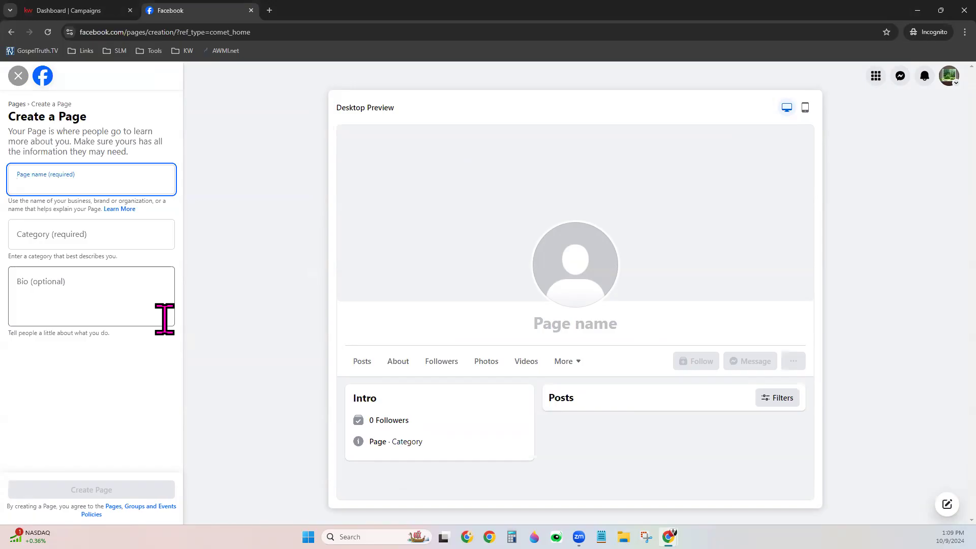
type("De")
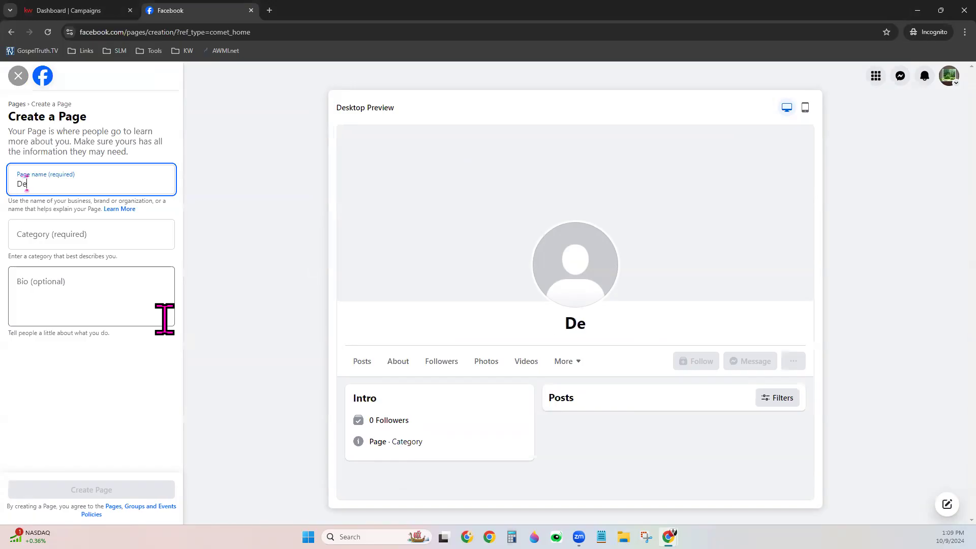
type("mo RE ")
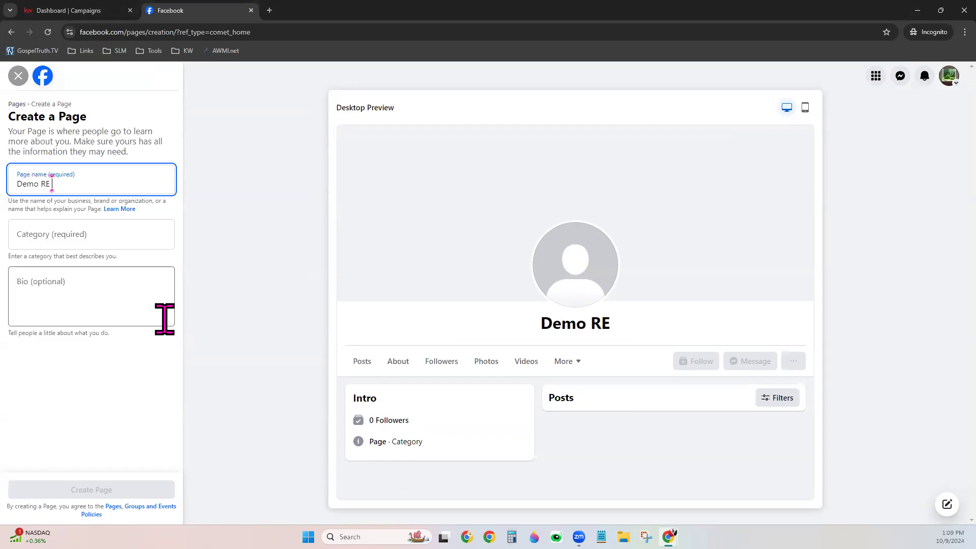
type("Page 1009")
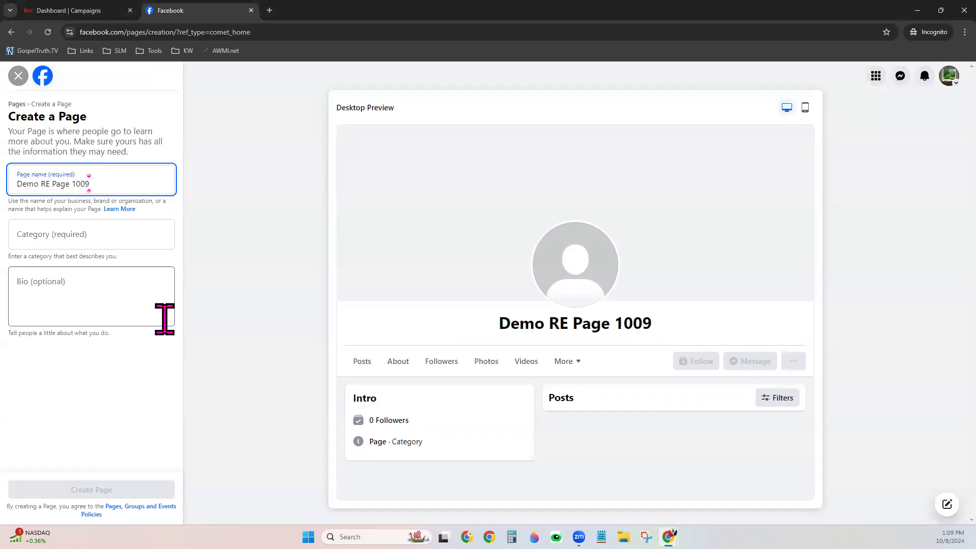
left_click(153, 234)
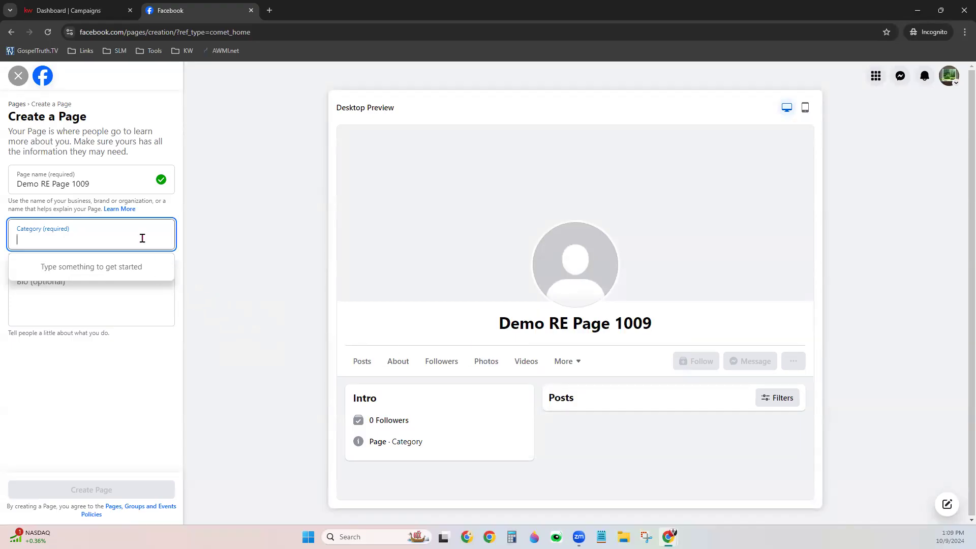
type("Real")
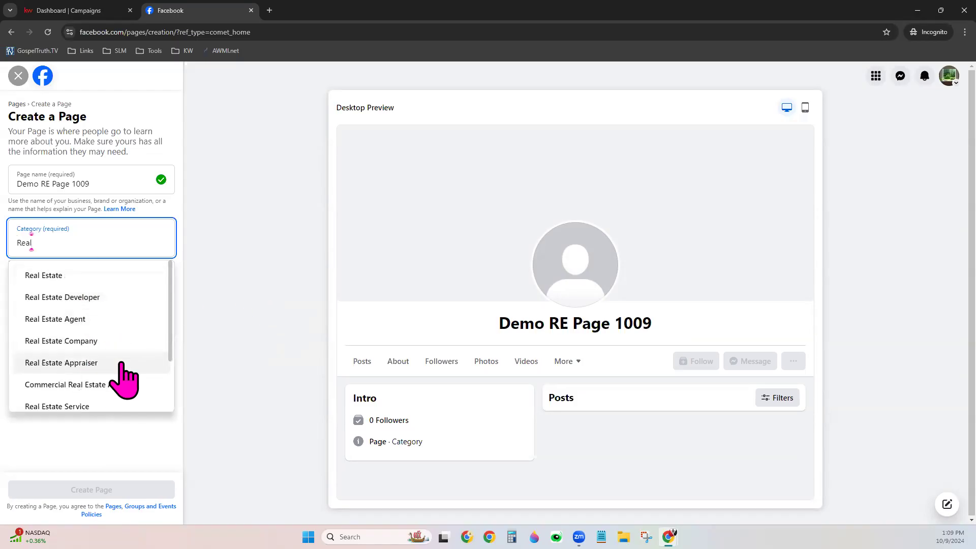
left_click(124, 324)
left_click(114, 299)
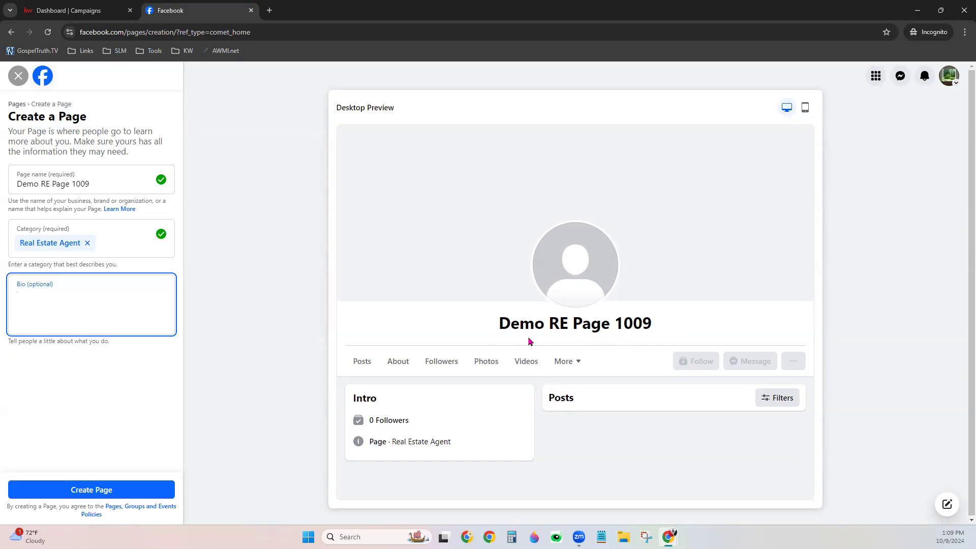
left_click(123, 497)
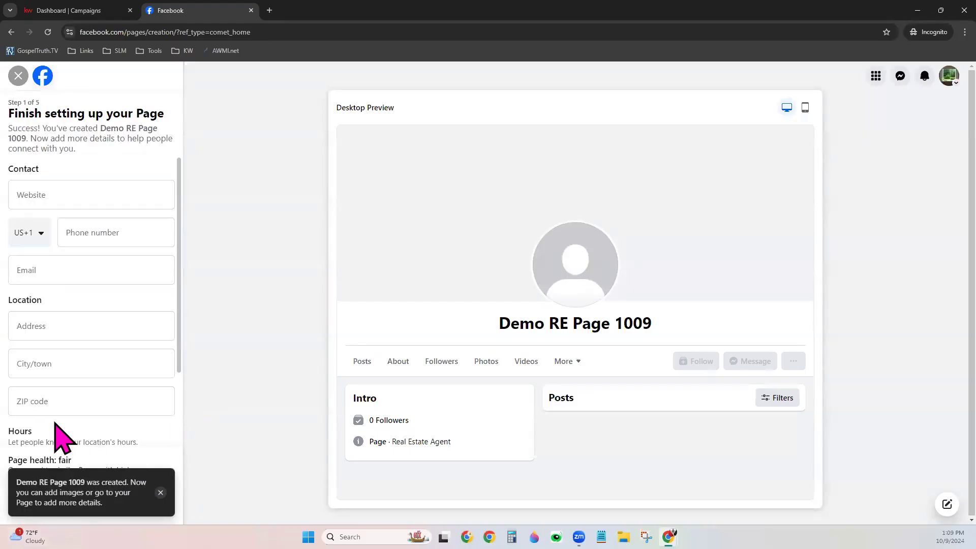
- Set the Page hours to Always open and continue to step 2, Customize your Page
left_click(162, 493)
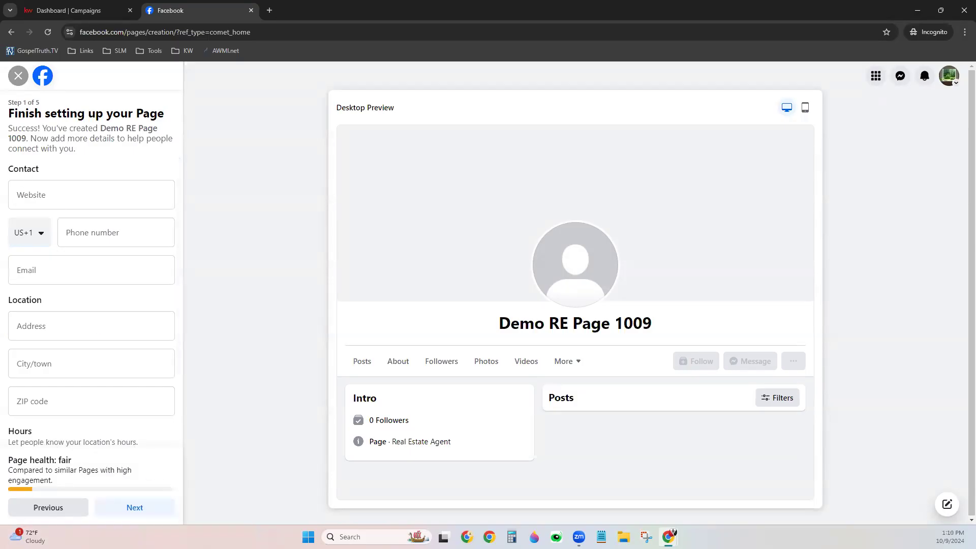
left_click_drag(7, 103, 47, 104)
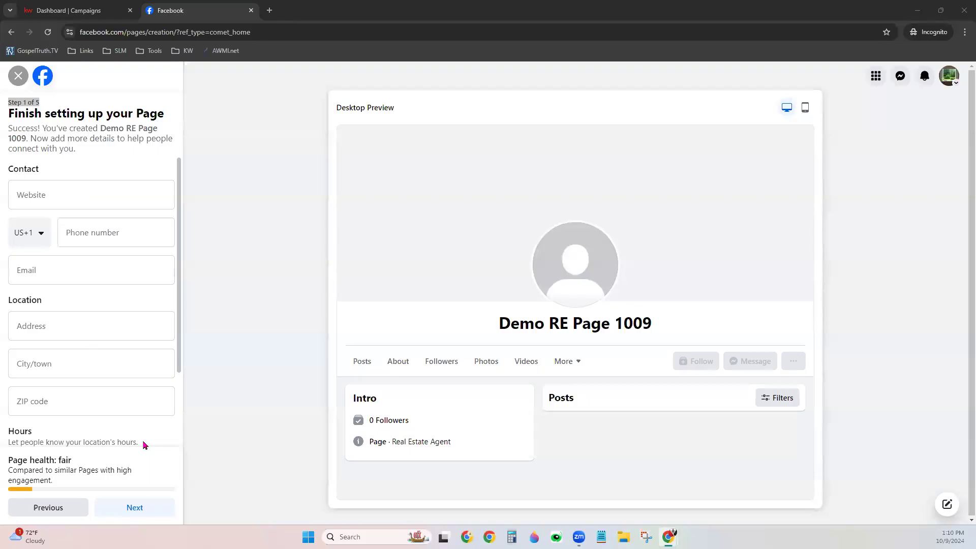
scroll(143, 445, "down", 2)
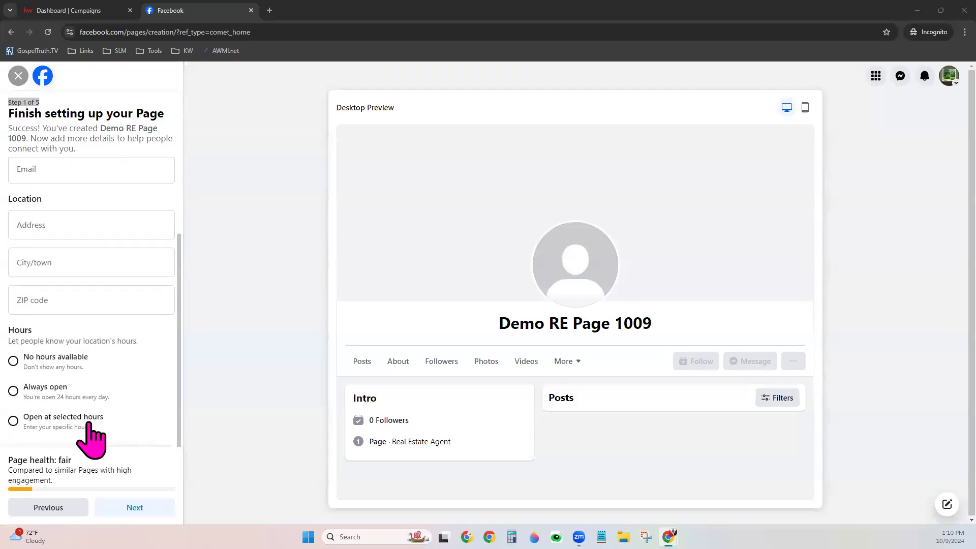
left_click(26, 390)
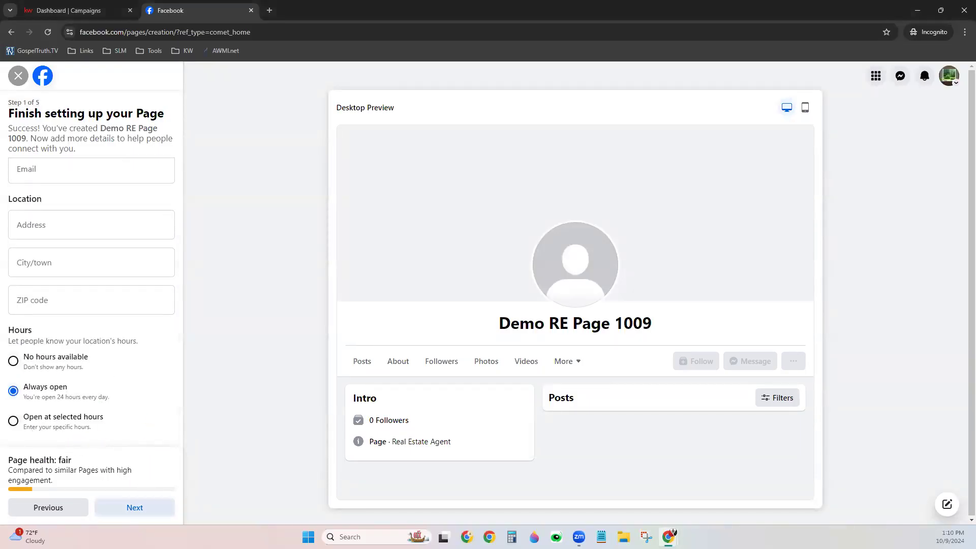
left_click(134, 507)
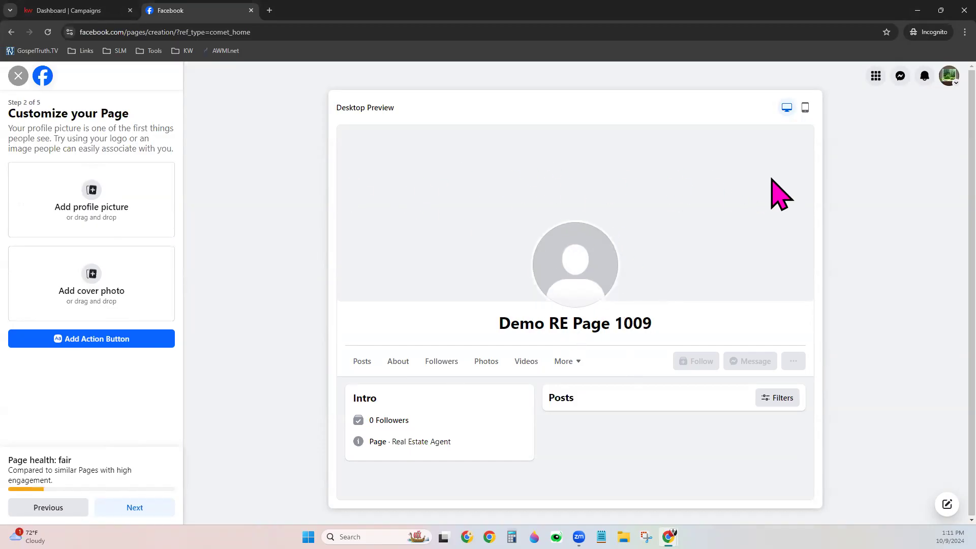
left_click(114, 184)
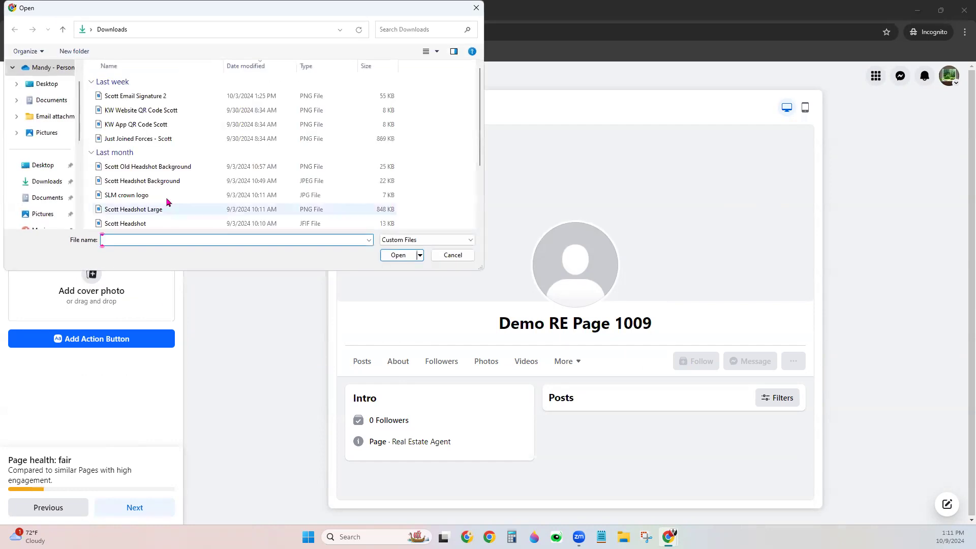
scroll(183, 204, "down", 2)
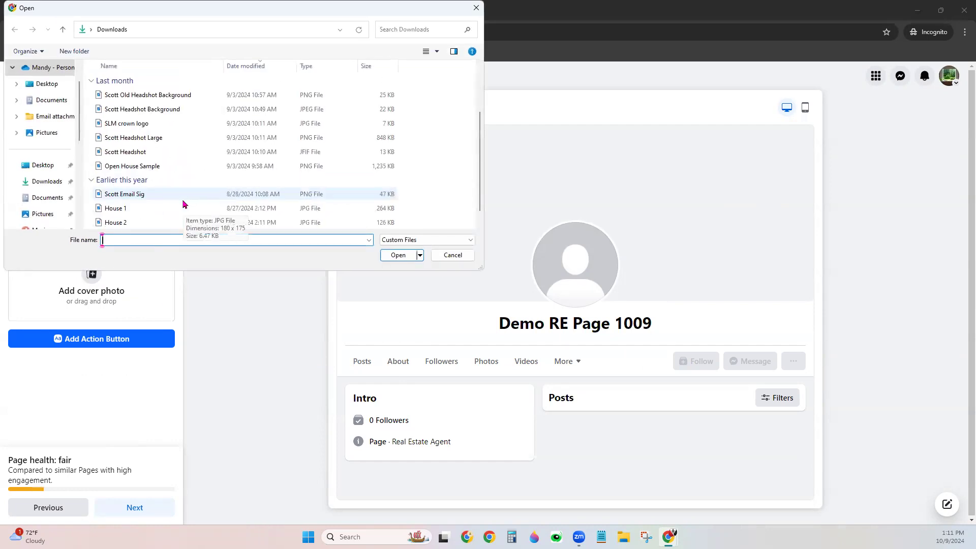
scroll(183, 204, "up", 1)
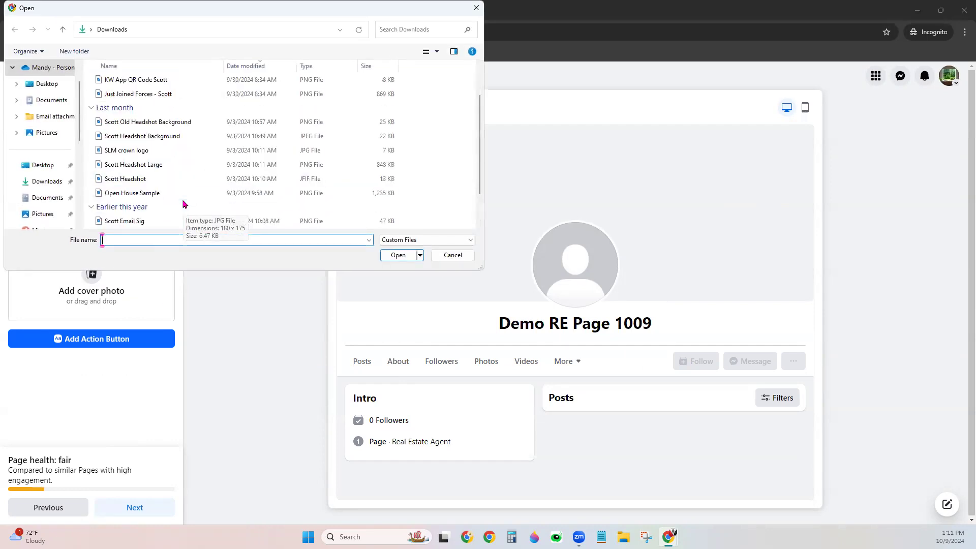
double_click(156, 166)
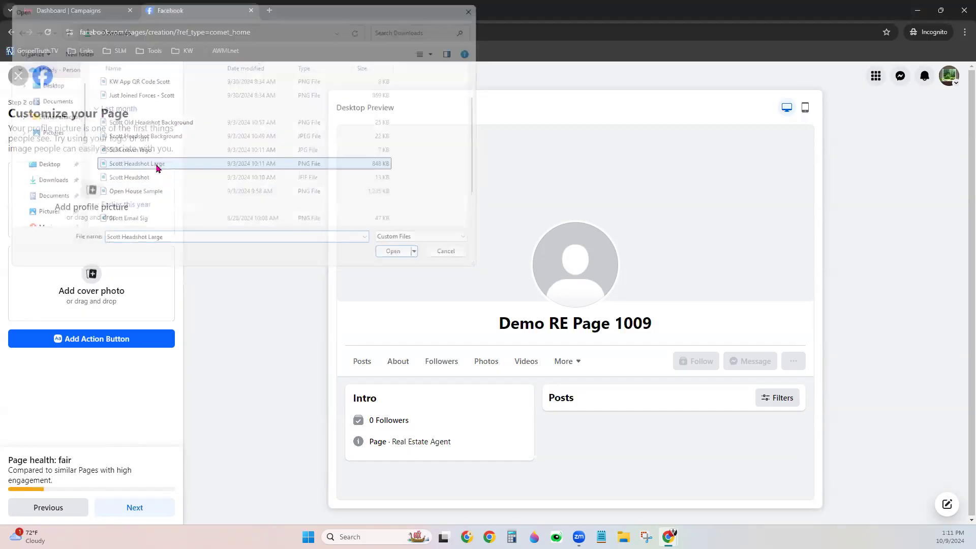
- Pick the House 3 pool-home photo from Downloads as the cover photo
left_click(107, 292)
scroll(193, 203, "down", 1)
scroll(188, 209, "down", 2)
left_click(139, 221)
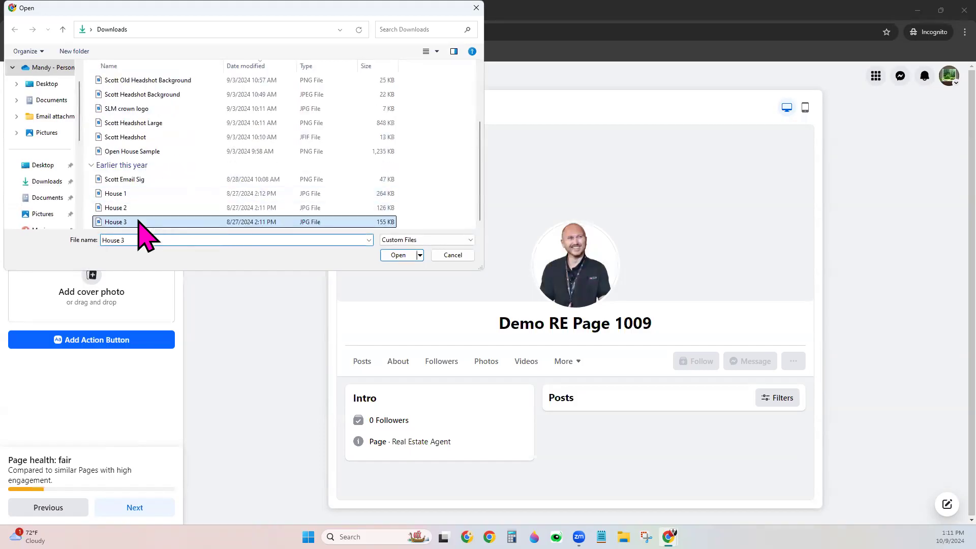
double_click(140, 222)
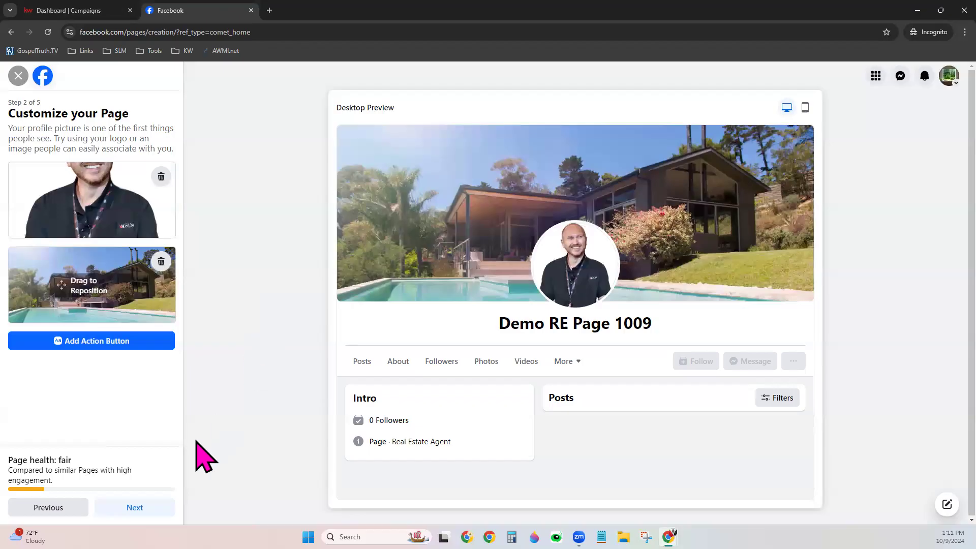
- Review the action button choices, keep the default, and advance to step 3, Connect WhatsApp
left_click(109, 344)
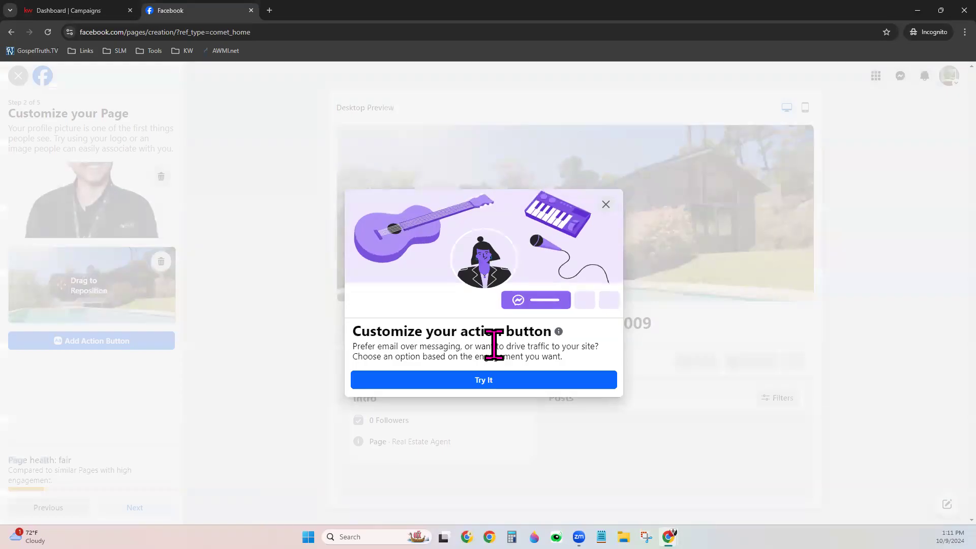
left_click(535, 383)
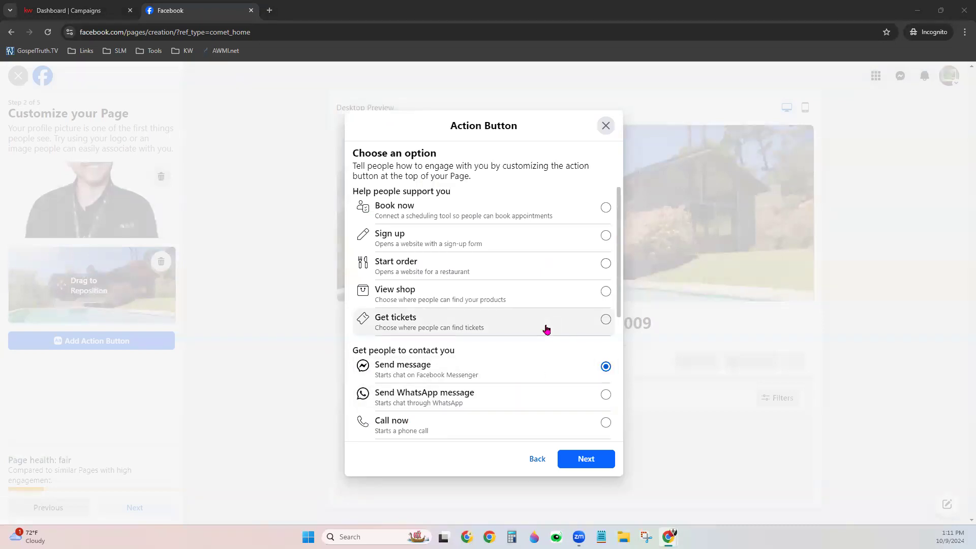
scroll(536, 338, "down", 2)
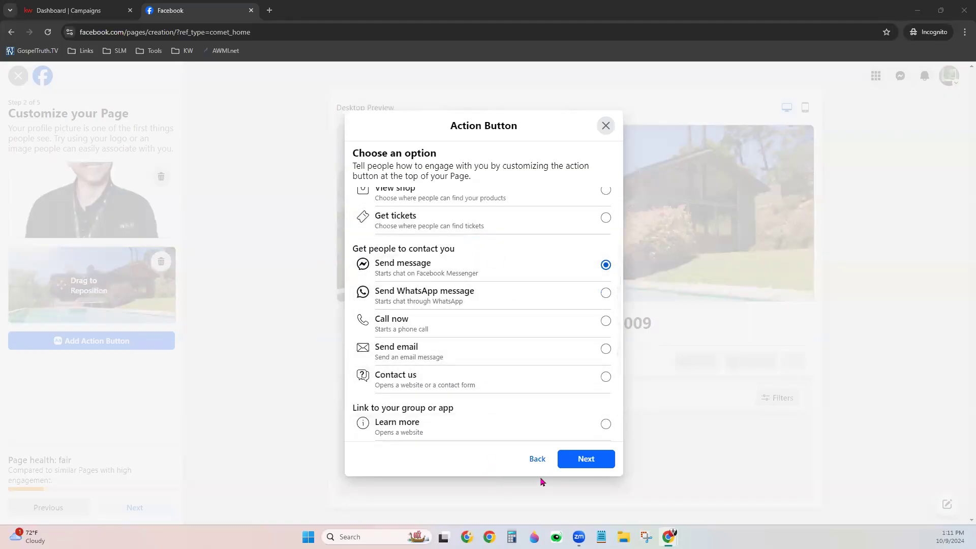
left_click(606, 125)
left_click(151, 505)
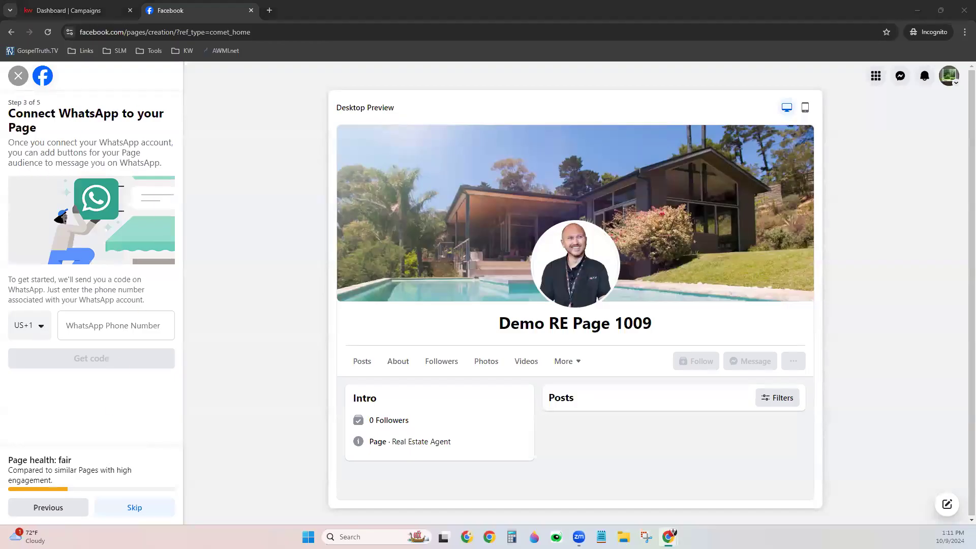
- Skip WhatsApp, switch off page notifications and marketing emails, and finish the Page setup
left_click(131, 510)
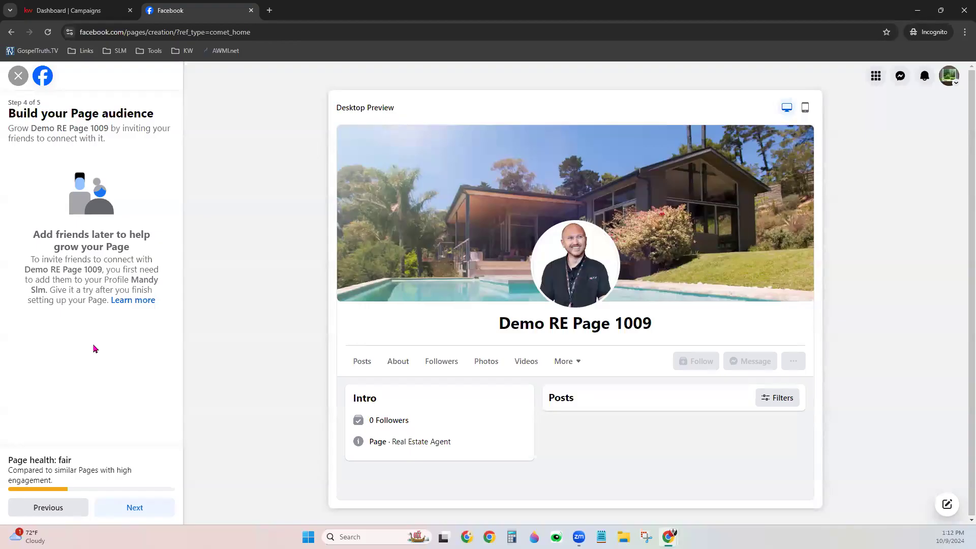
left_click(144, 513)
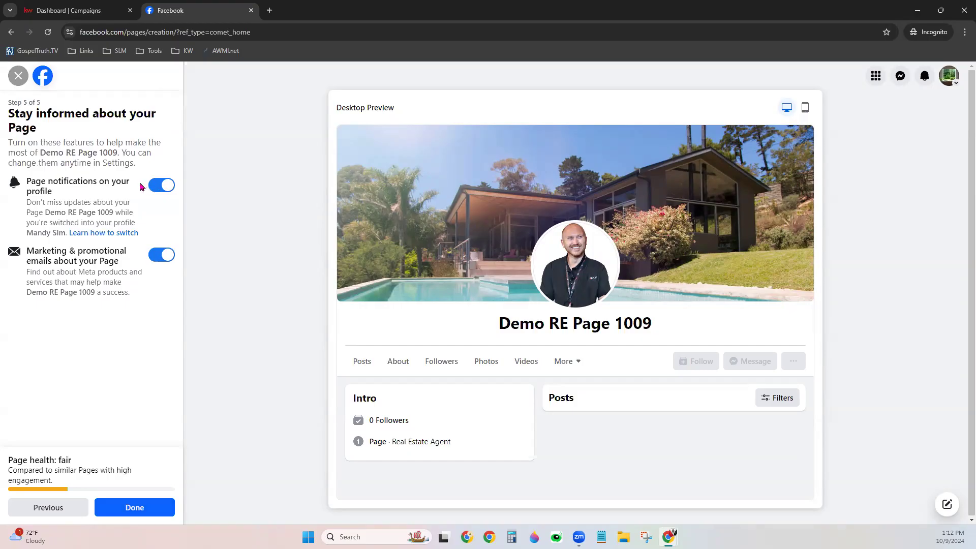
left_click(161, 187)
left_click(160, 254)
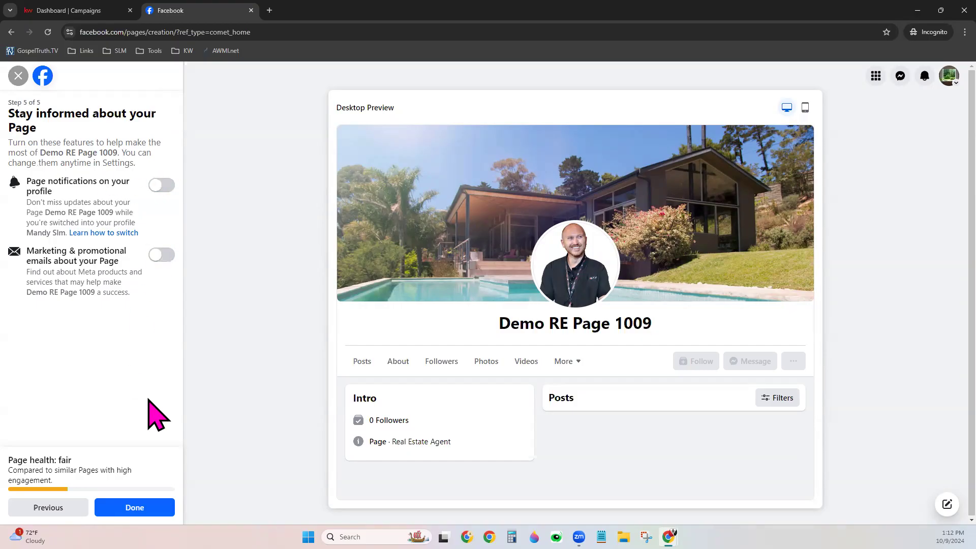
left_click(133, 508)
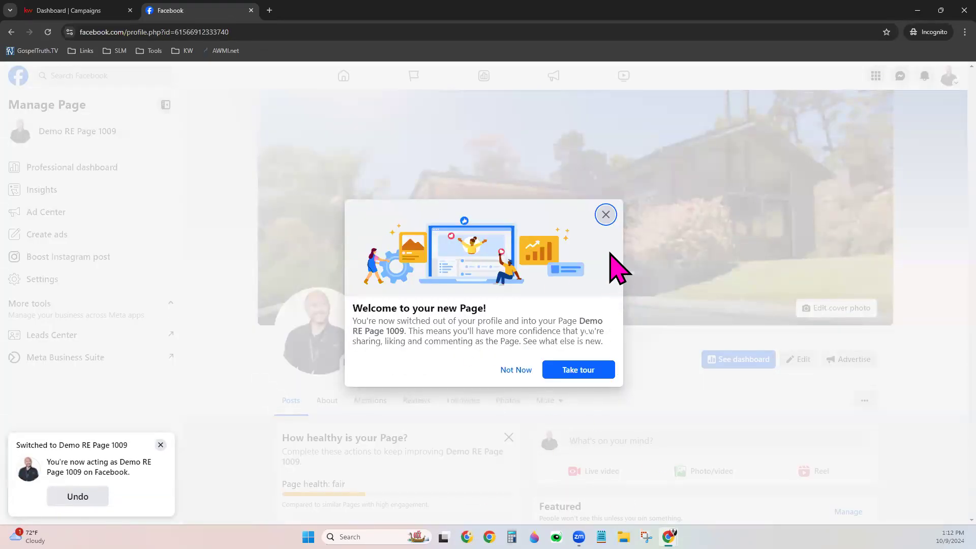
- Close the 'Welcome to your new Page!' message to reveal the Demo RE Page 1009 profile
left_click(606, 214)
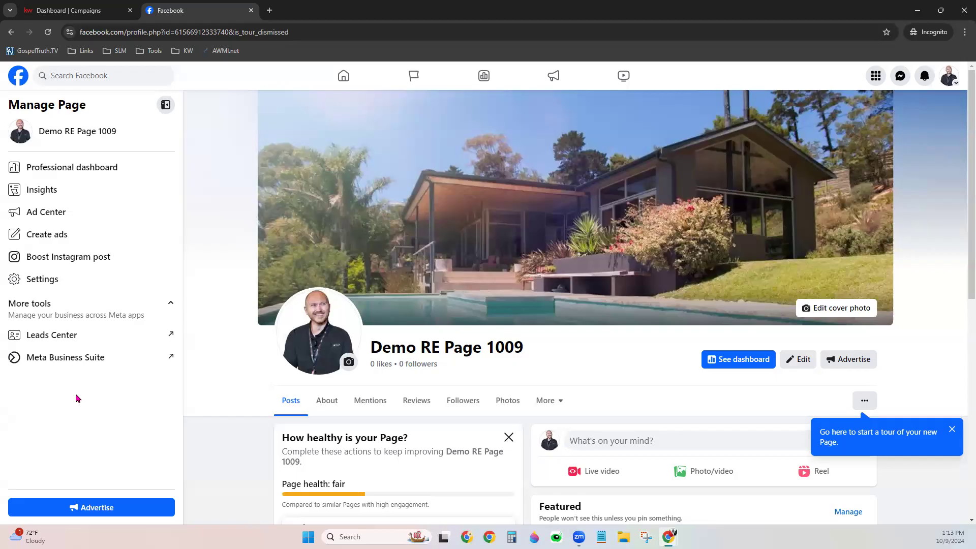
- Go from the page's Insights dashboard to Page access, showing Facebook access and task access
left_click(49, 189)
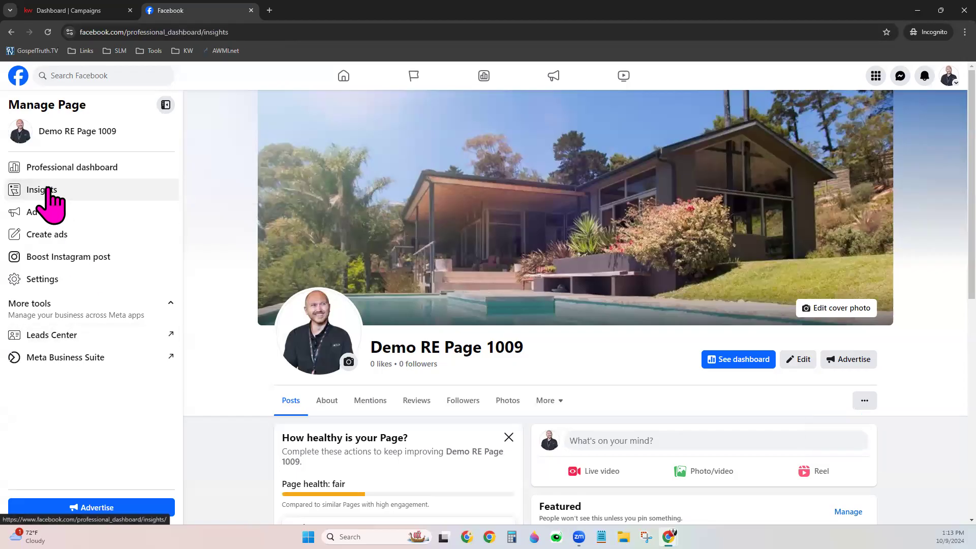
scroll(98, 445, "down", 3)
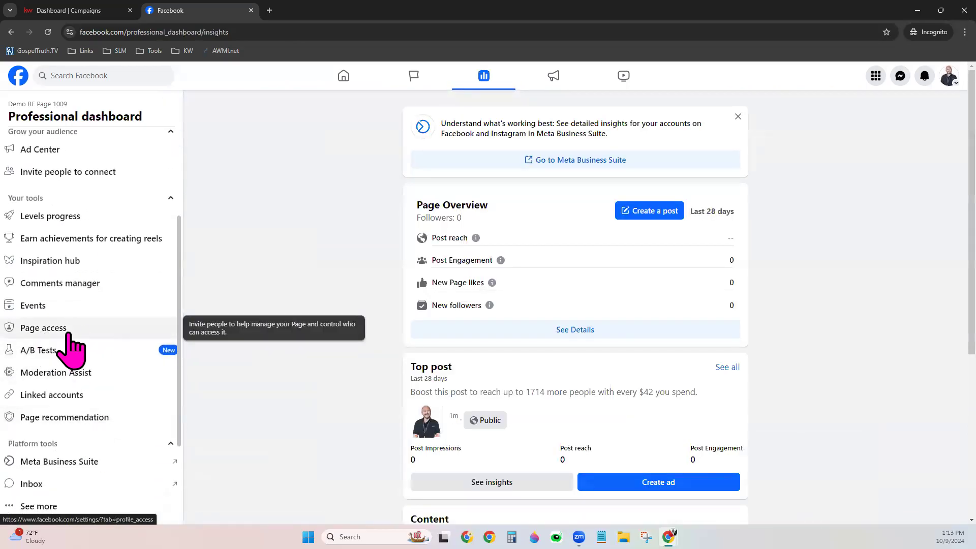
left_click(68, 334)
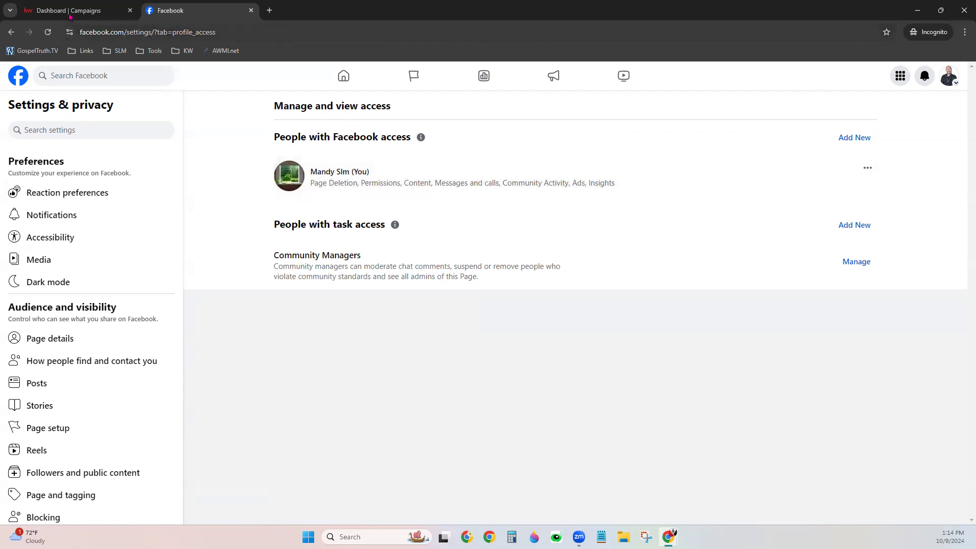
- Back in KW Command, open account settings and scroll to Facebook (Post Scheduling) under Social
left_click(45, 7)
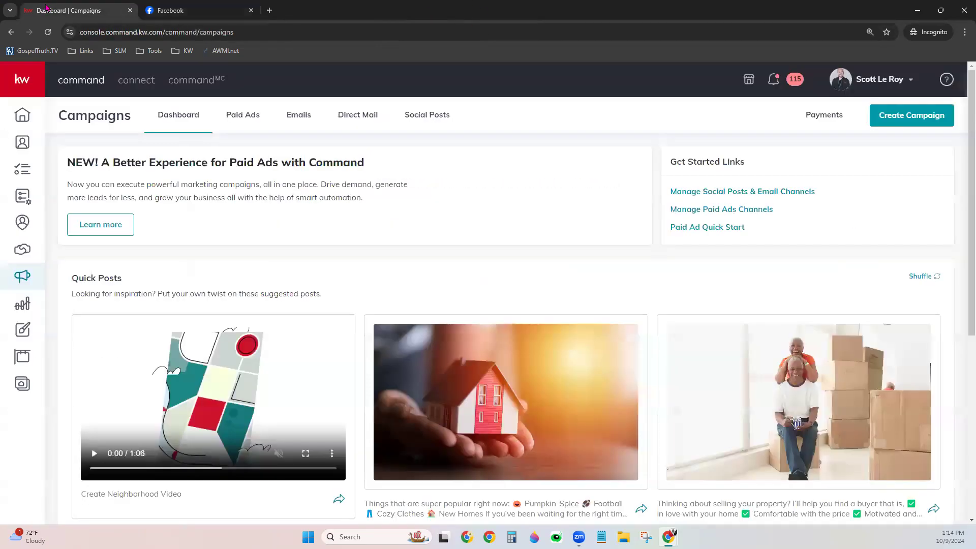
left_click(852, 85)
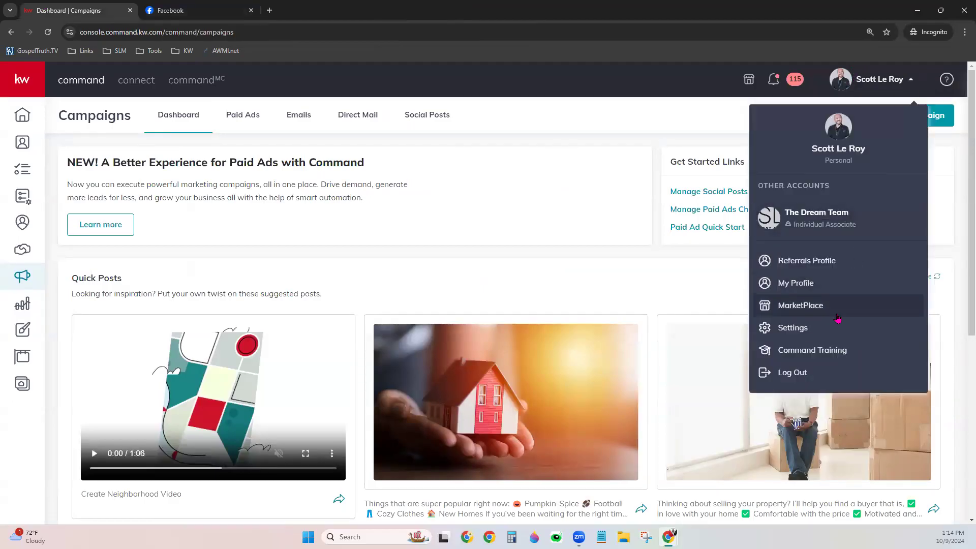
left_click(829, 331)
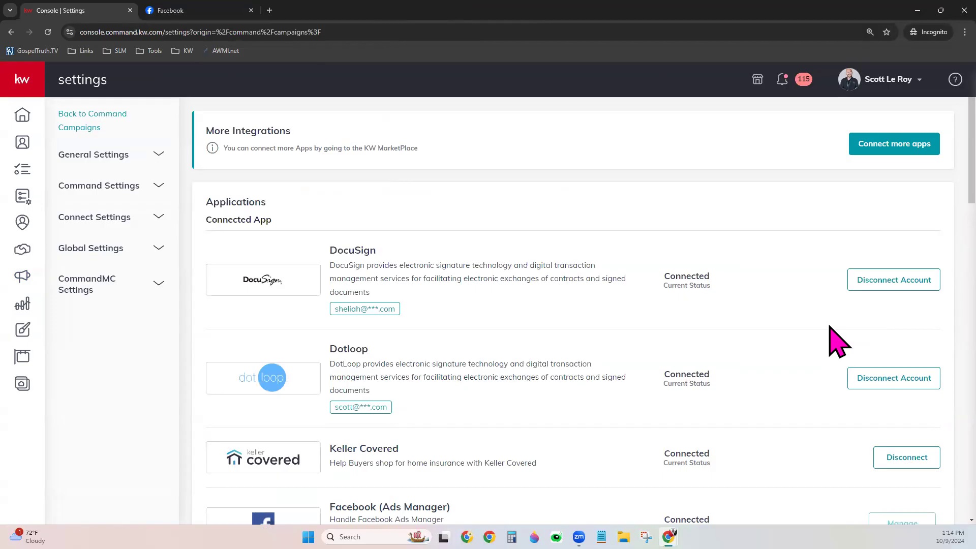
scroll(836, 341, "down", 5)
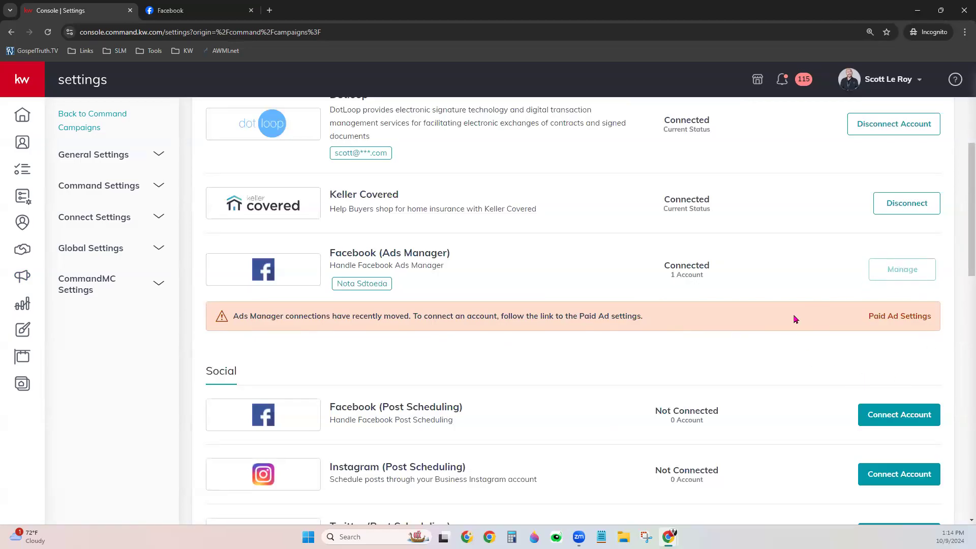
scroll(556, 391, "down", 4)
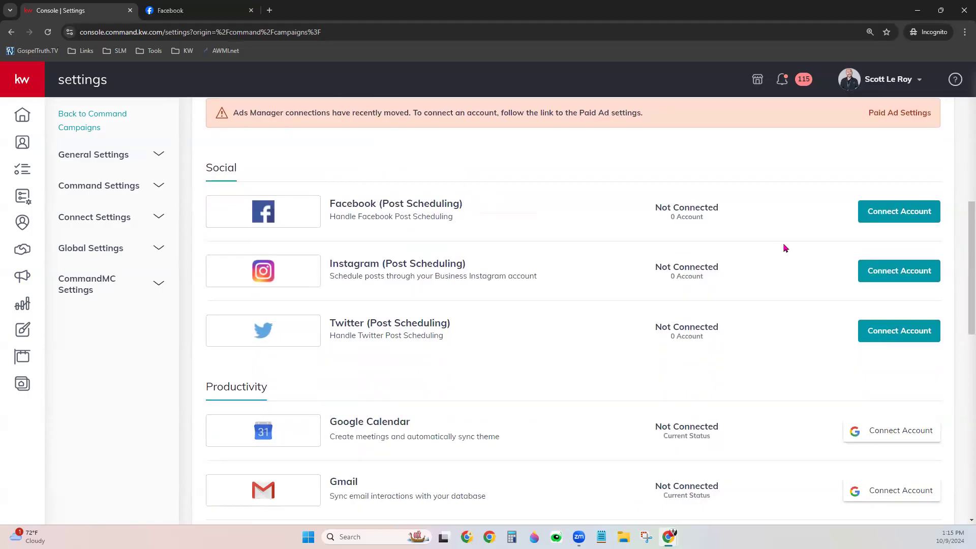
- Try Connect Account on Facebook (Post Scheduling), check the Facebook tab, and return to KW settings
left_click(924, 222)
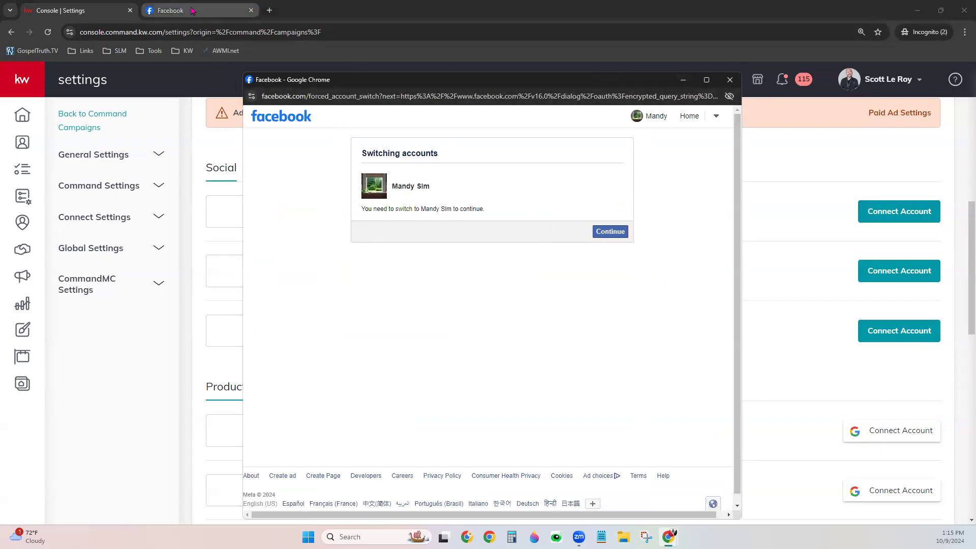
mouse_move(192, 11)
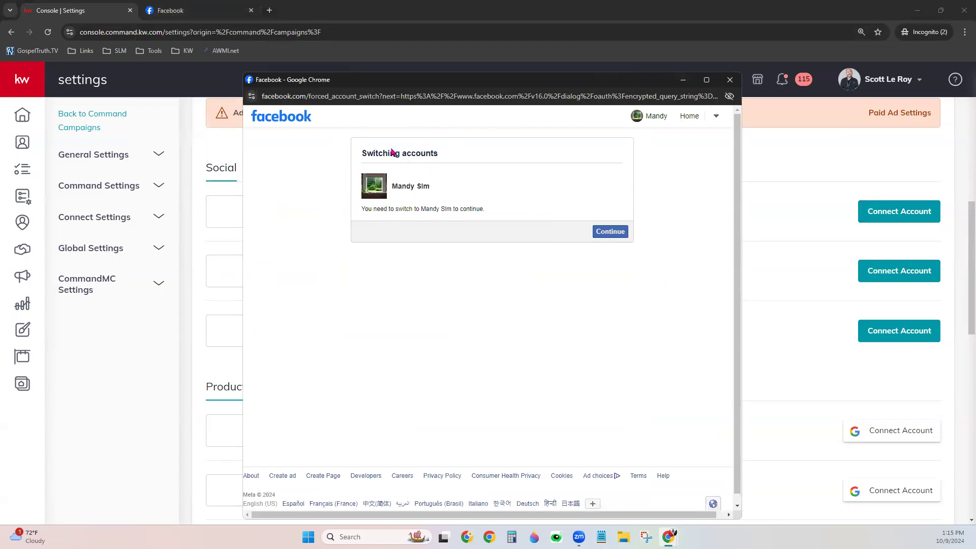
left_click(226, 10)
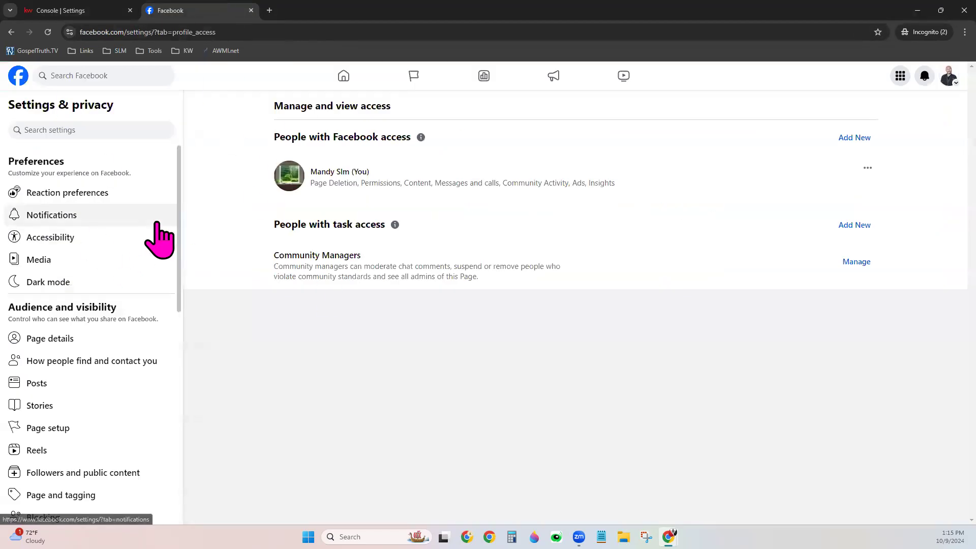
left_click(117, 11)
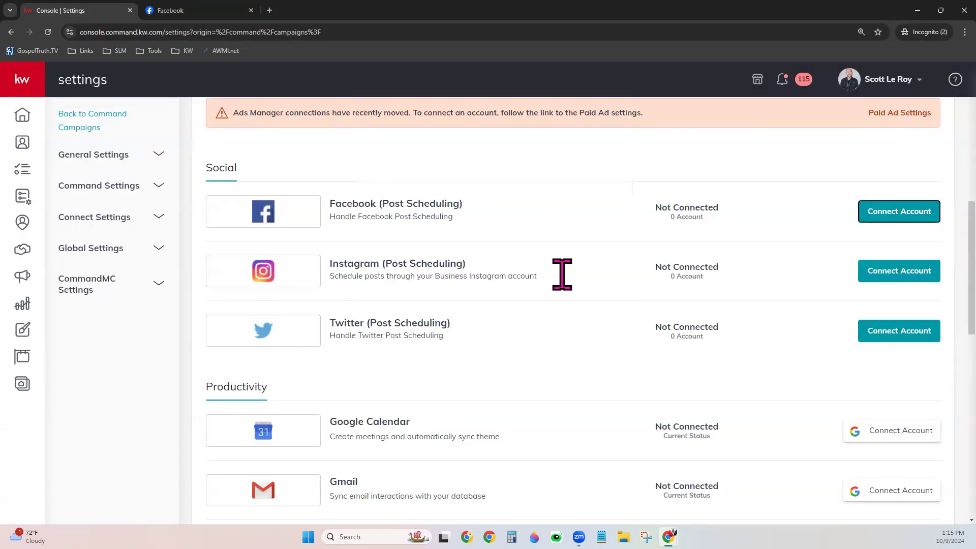
- Retry the connection and confirm the account switch to reach the Keller Williams API login prompt
left_click(897, 215)
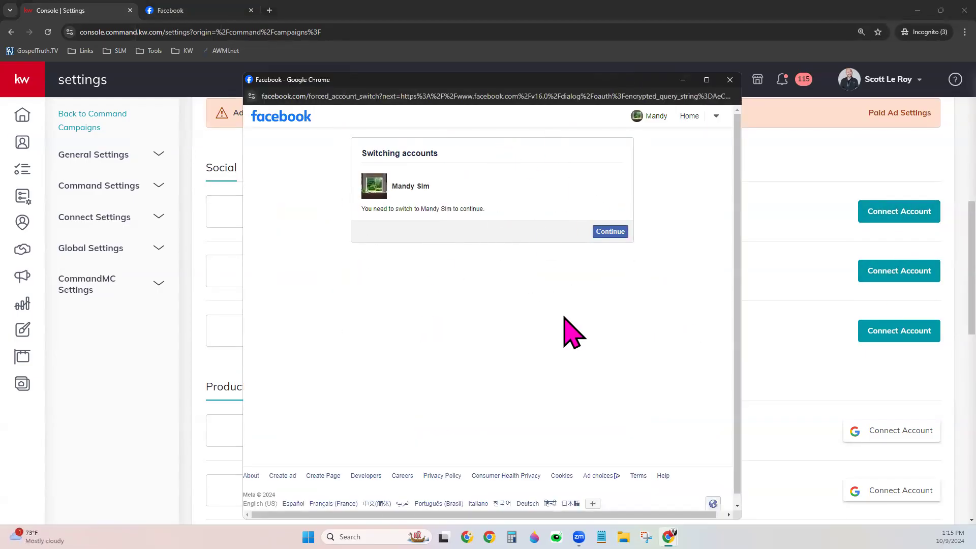
mouse_move(668, 536)
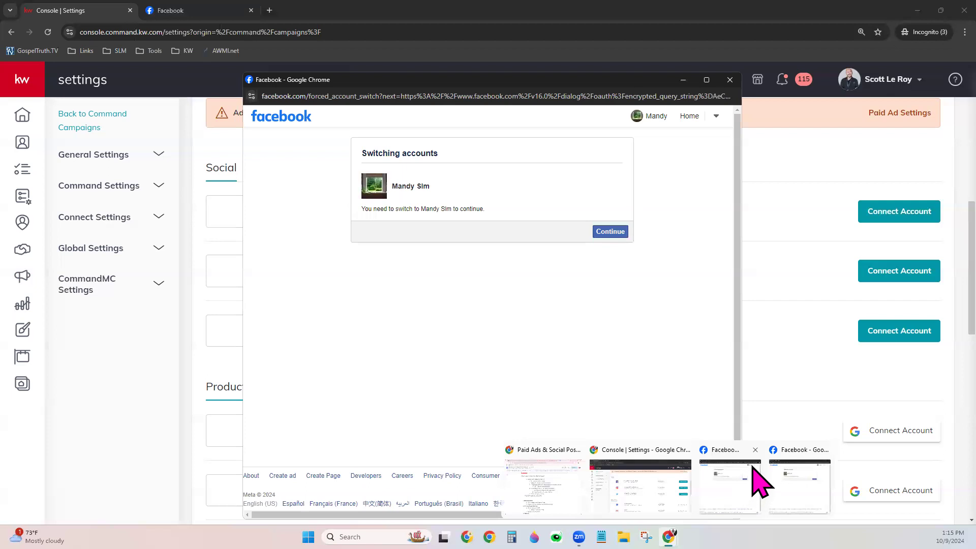
left_click(755, 449)
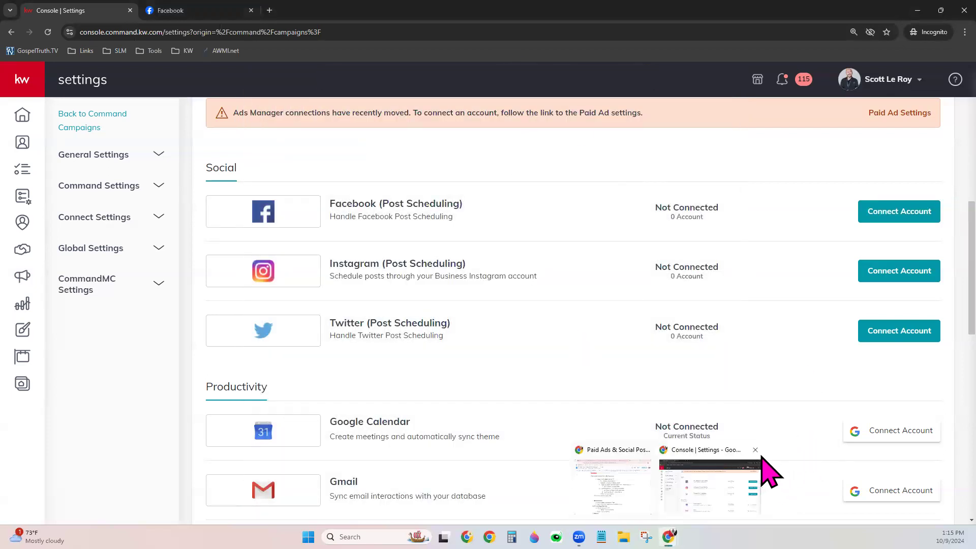
left_click(877, 223)
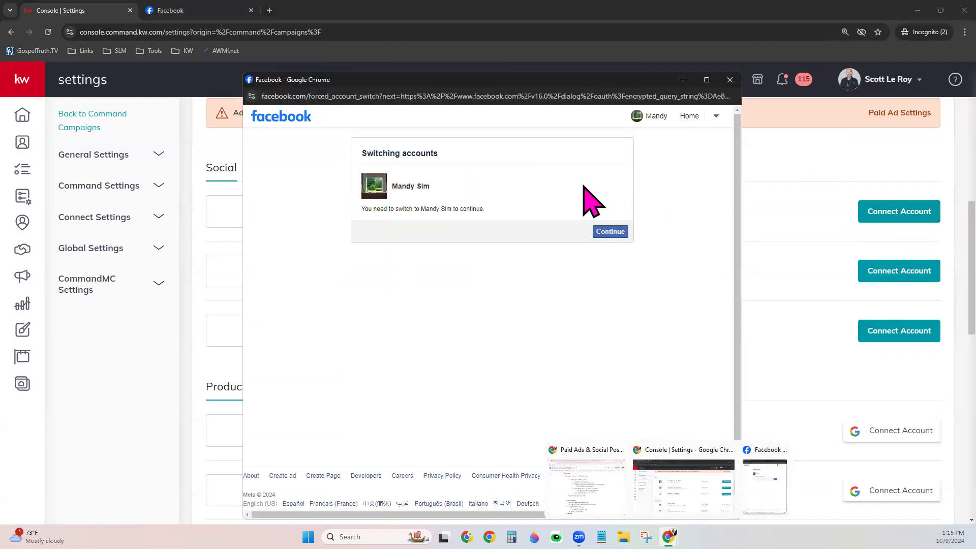
left_click(610, 238)
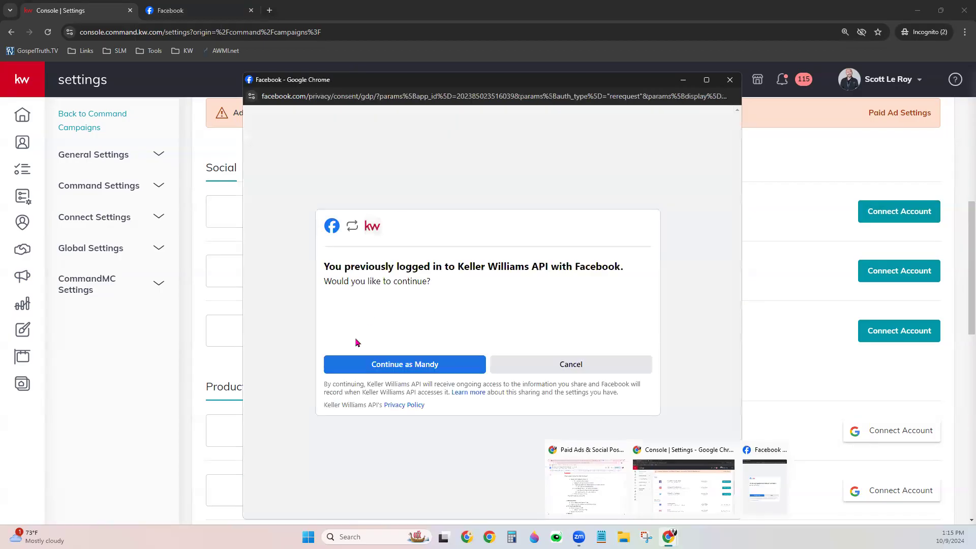
left_click_drag(331, 280, 606, 283)
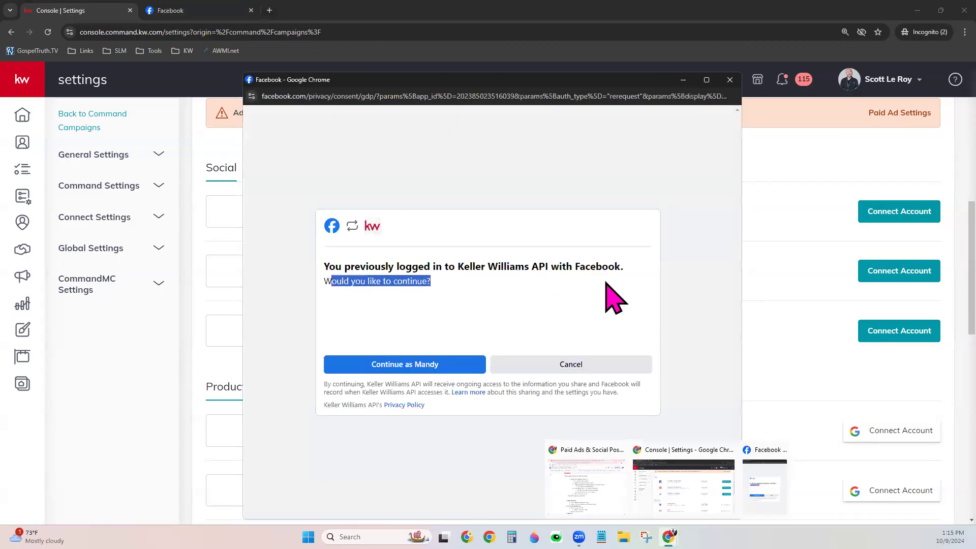
left_click(544, 305)
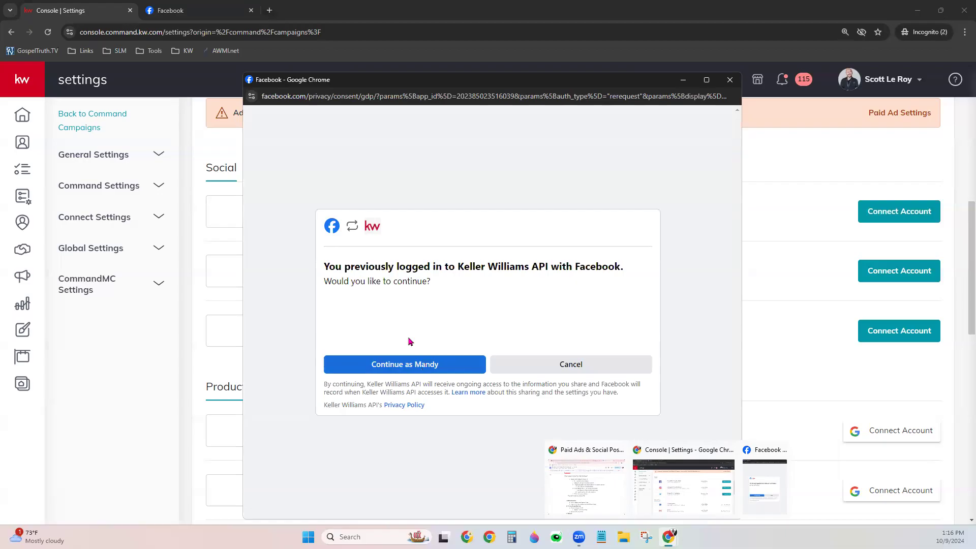
left_click(669, 537)
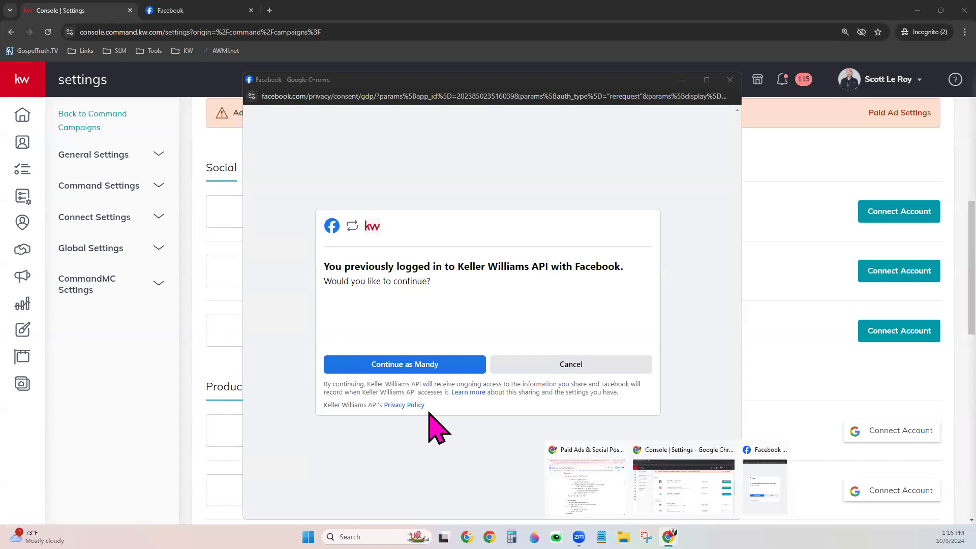
- Continue as the shown Facebook account and connect the checked Demo RE Page 1009
left_click(445, 371)
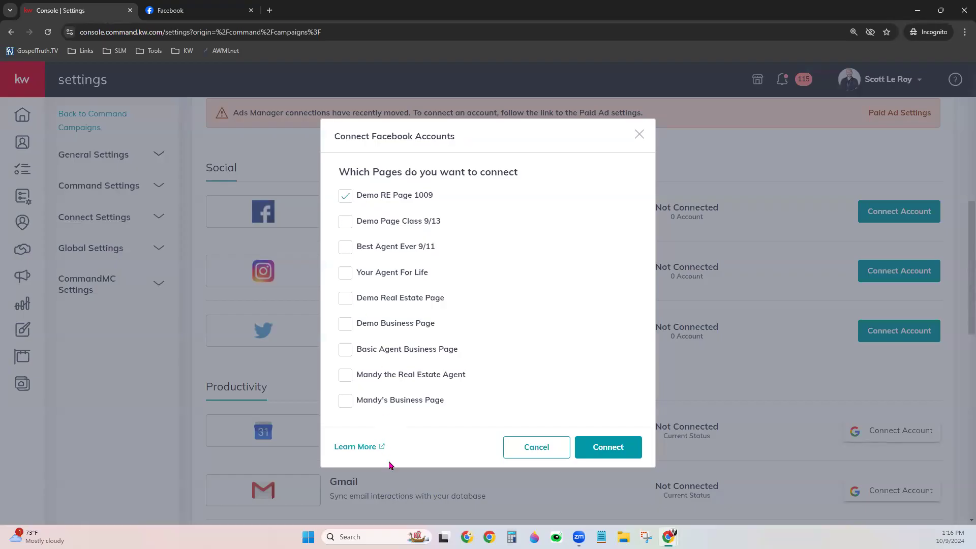
left_click(608, 447)
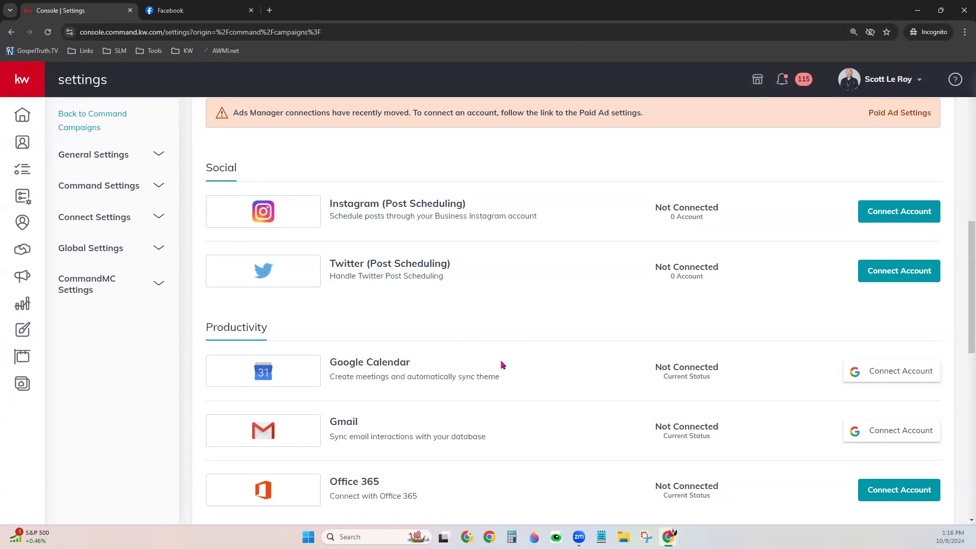
- Confirm Facebook (Post Scheduling) shows Connected with 1 account, then scroll to the Paid Ad notice
scroll(504, 368, "up", 7)
scroll(511, 376, "up", 3)
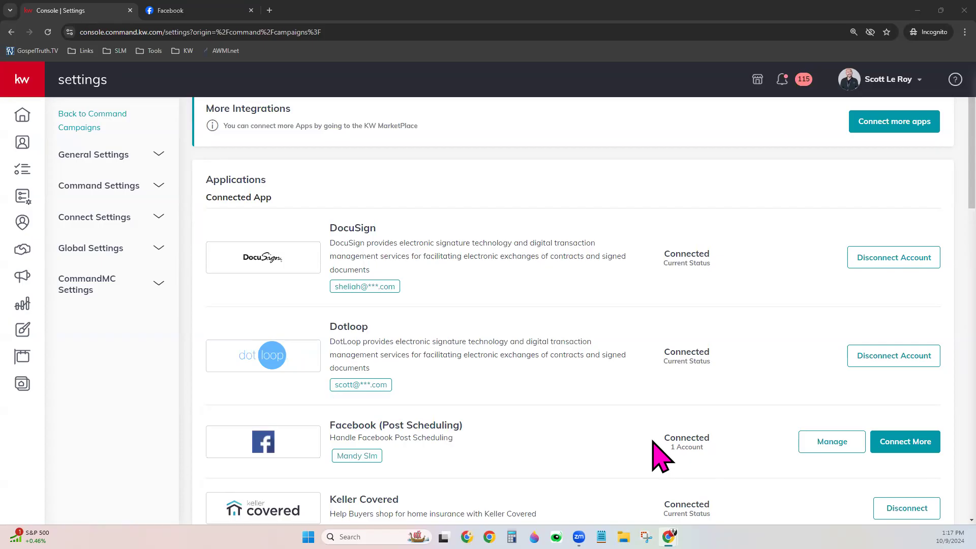
scroll(653, 442, "down", 5)
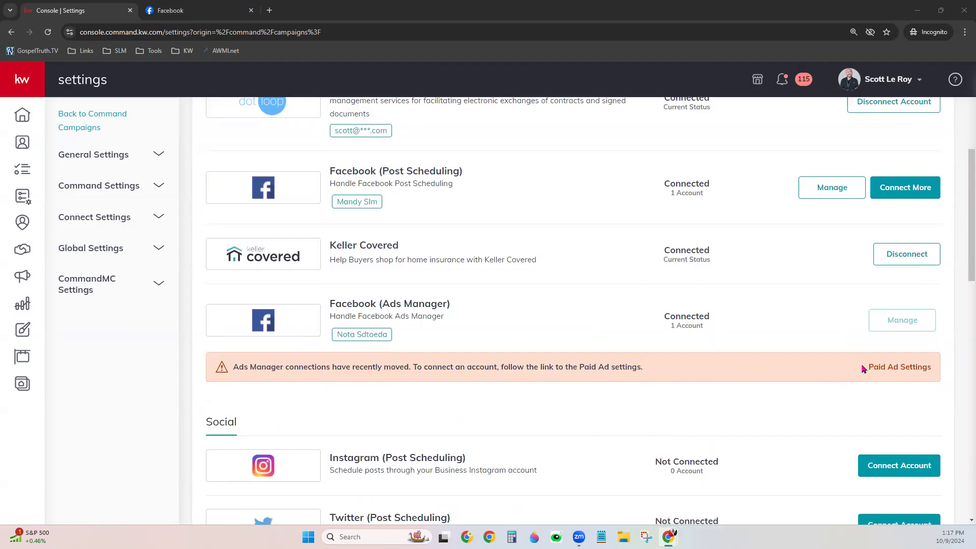
- Follow the Paid Ad Settings link and start adding another Facebook page
left_click(913, 373)
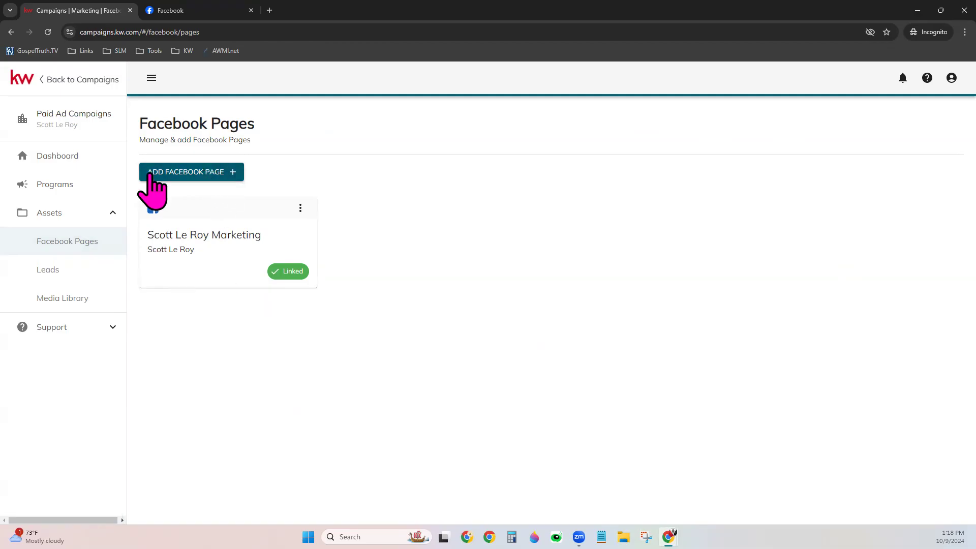
left_click(208, 170)
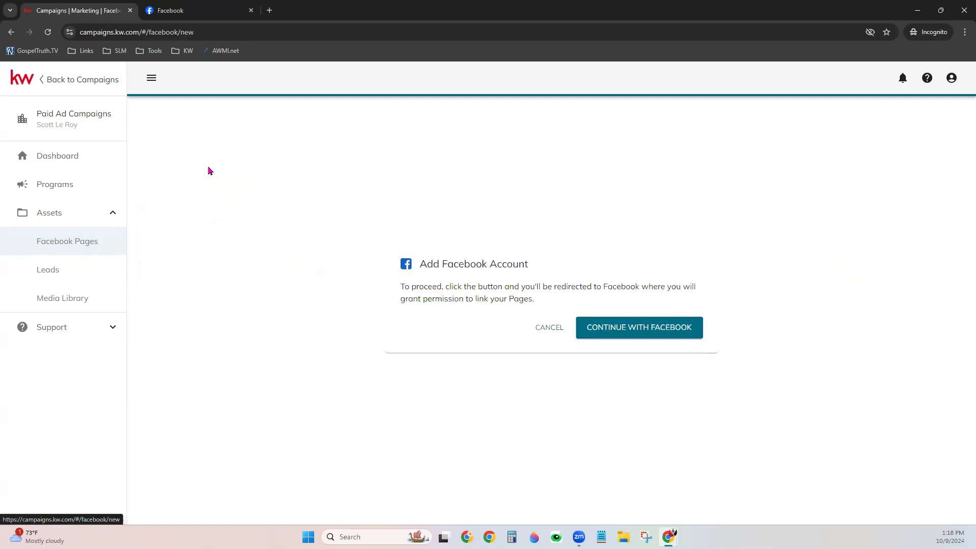
- Continue with Facebook to grant page permissions, then edit the previous connection settings
left_click(656, 326)
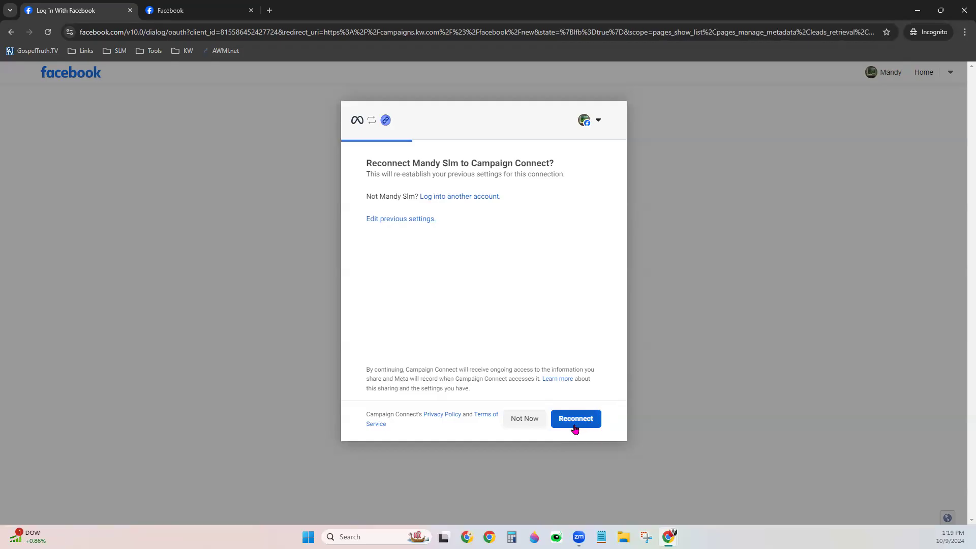
left_click(415, 220)
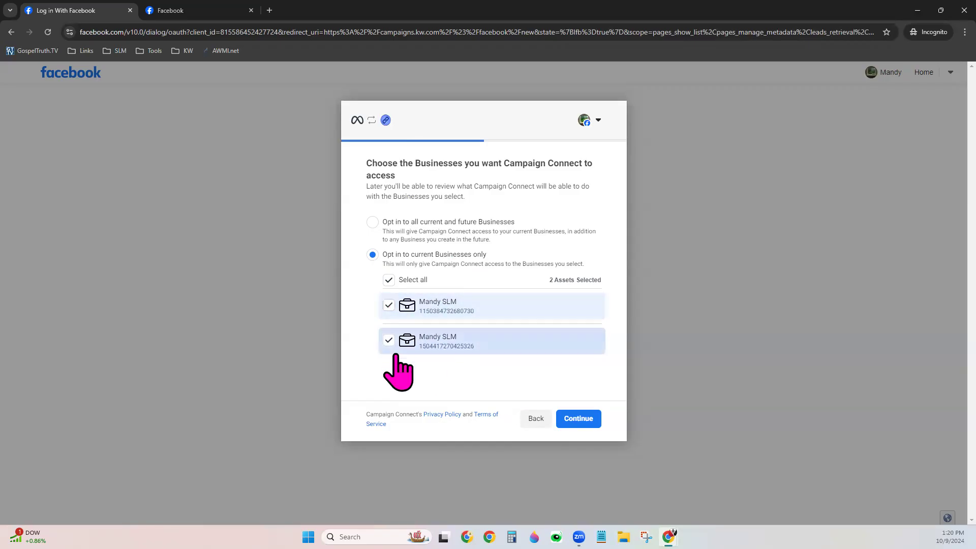
- Keep Campaign Connect limited to current Pages only and continue to page selection
left_click(580, 424)
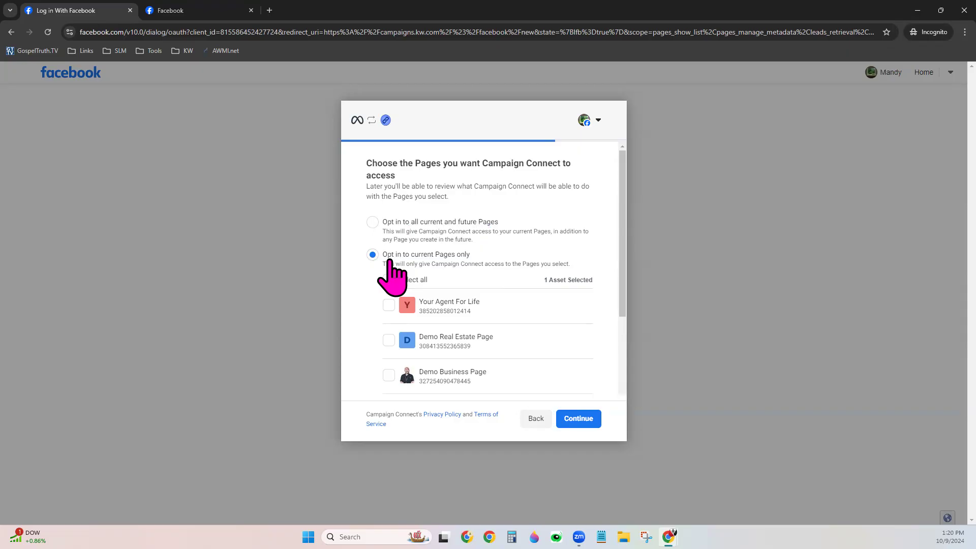
- Uncheck Best Agent Ever 9/11, check Demo RE Page 1009, and continue to the review
scroll(522, 291, "down", 2)
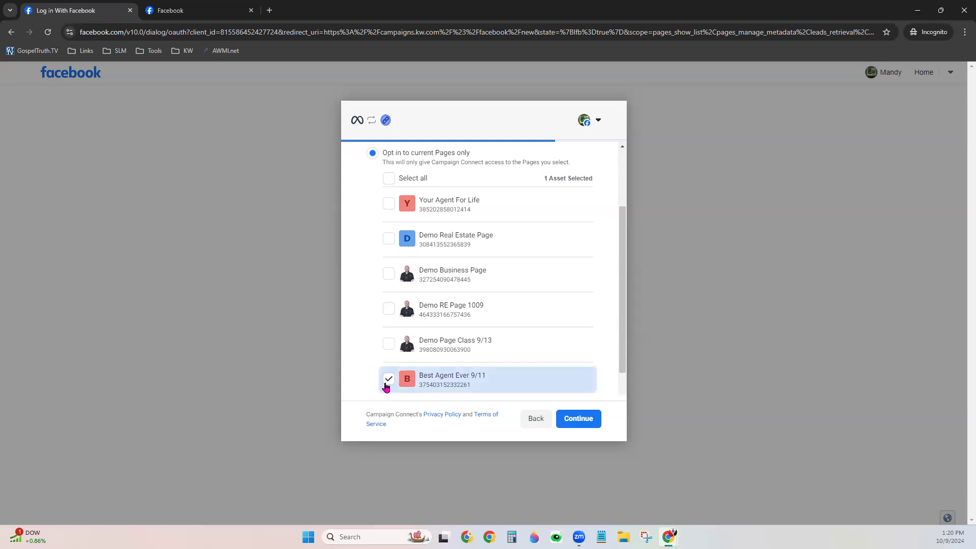
left_click(388, 379)
scroll(477, 370, "down", 2)
scroll(477, 369, "up", 2)
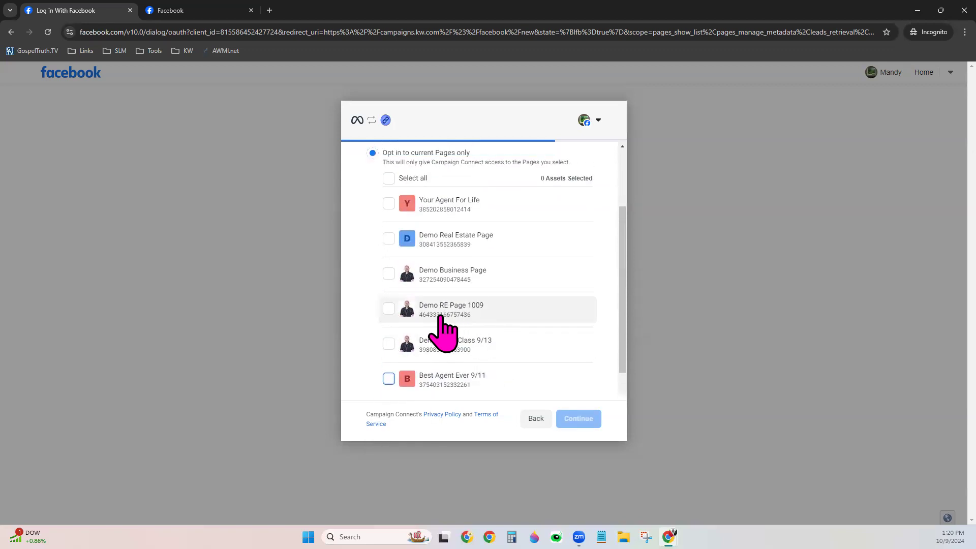
left_click(389, 309)
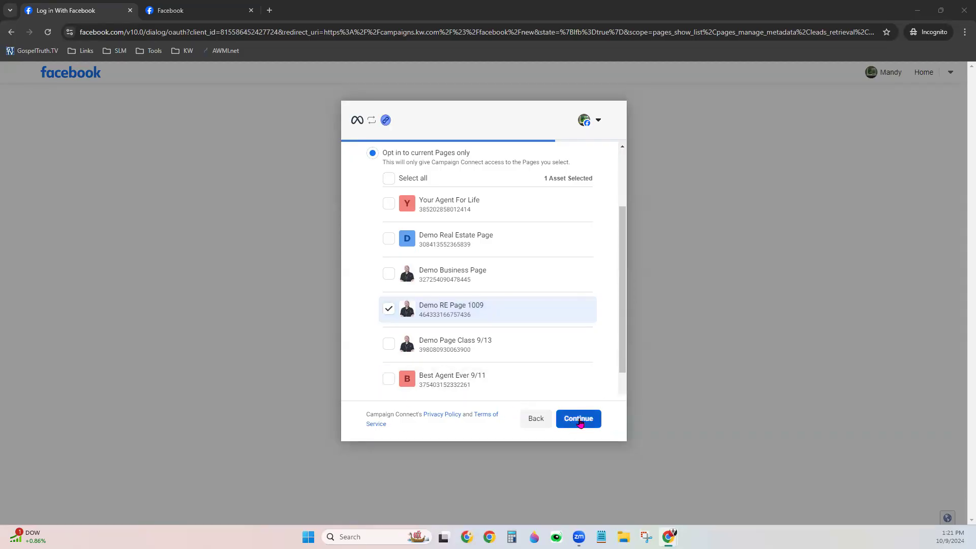
left_click(580, 423)
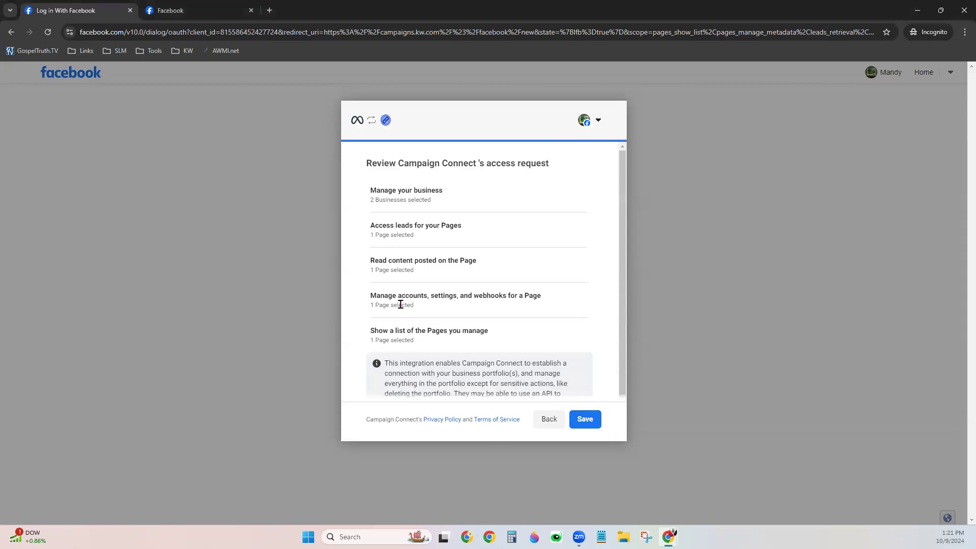
- Save the Facebook access, acknowledge it, and open the page dropdown showing Demo RE Page 1009
left_click(596, 421)
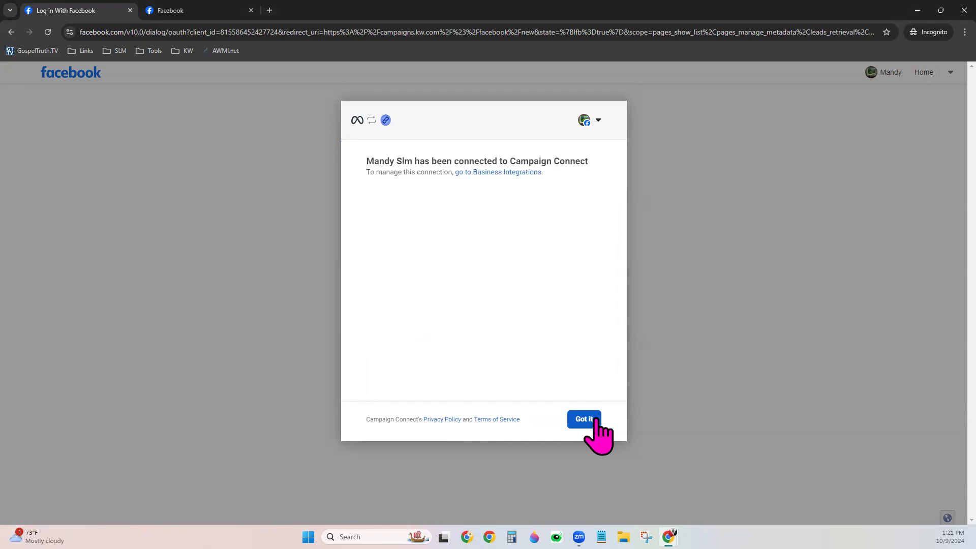
left_click(595, 420)
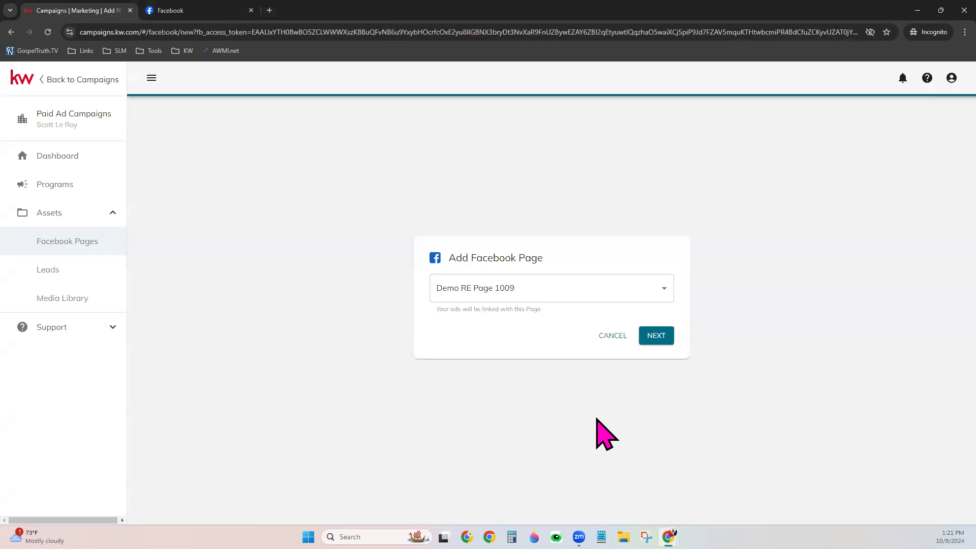
left_click(577, 298)
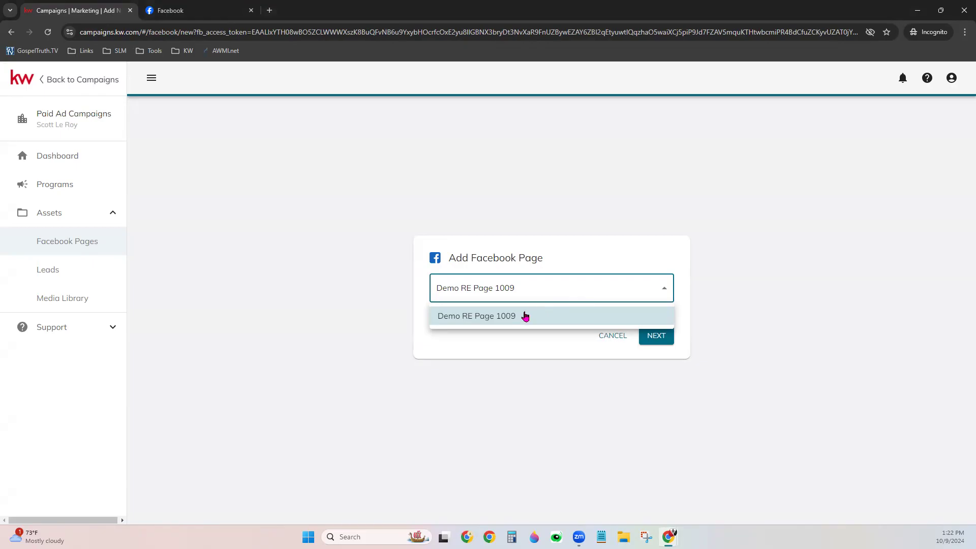
- Choose Demo RE Page 1009 as the Facebook page for ads and confirm linking it
left_click(523, 316)
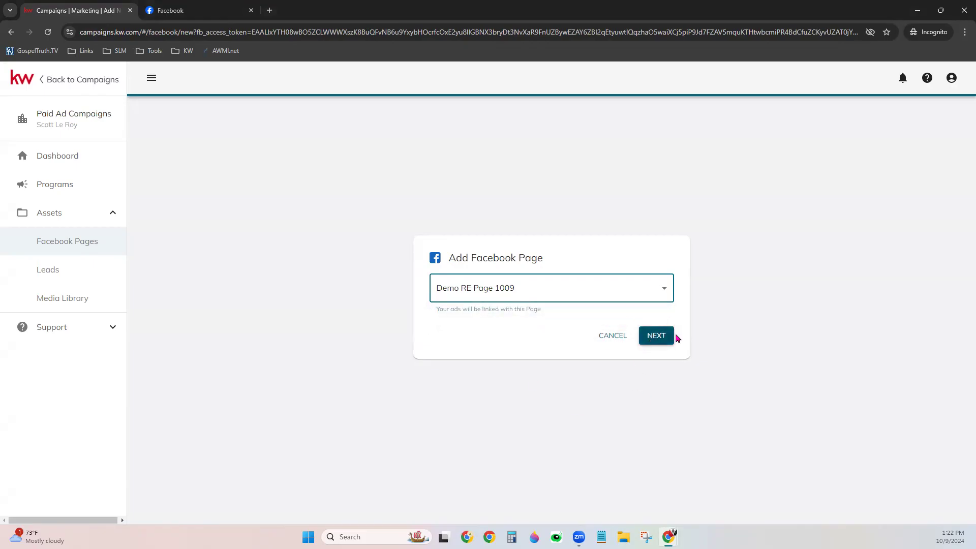
left_click(666, 338)
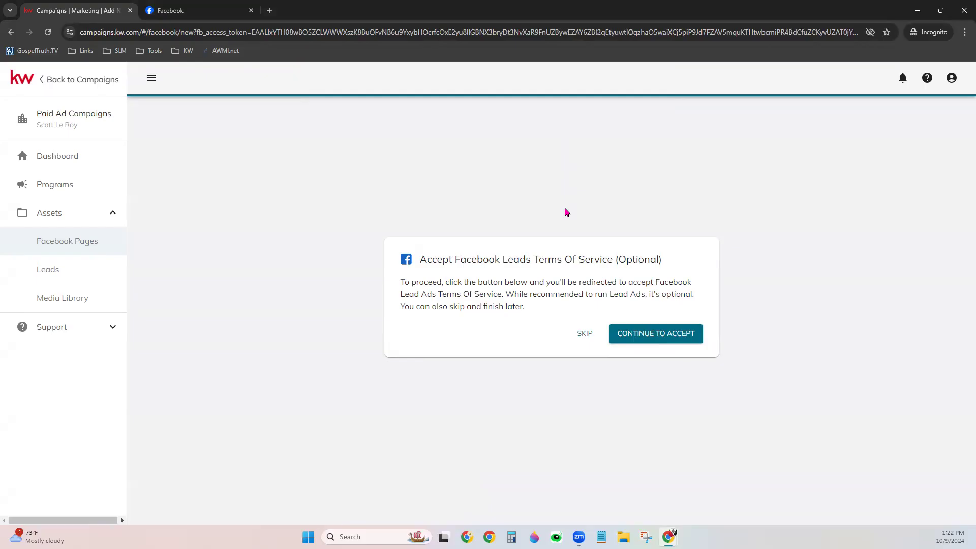
- Accept Facebook's Lead Ad Terms with Demo RE Page 1009 kept as the selected page
left_click(661, 339)
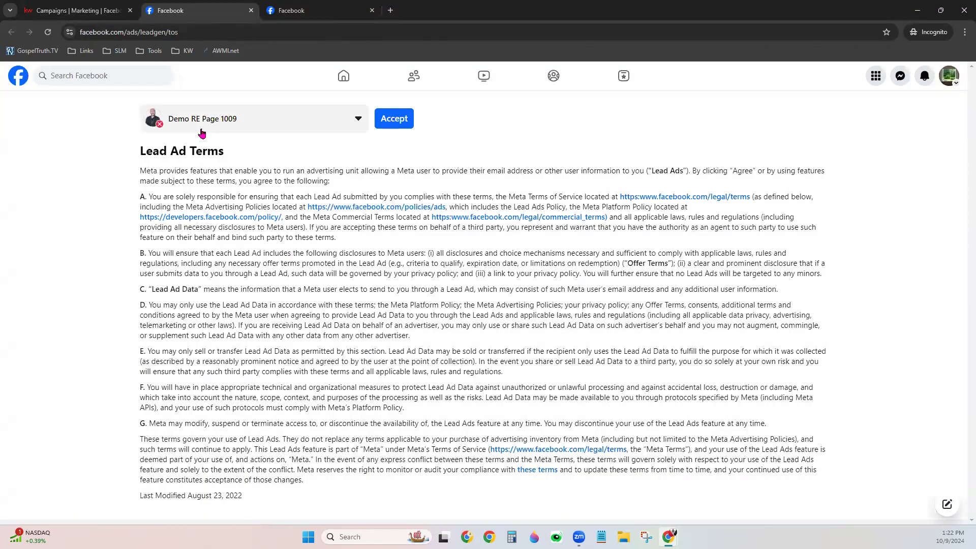
left_click(255, 129)
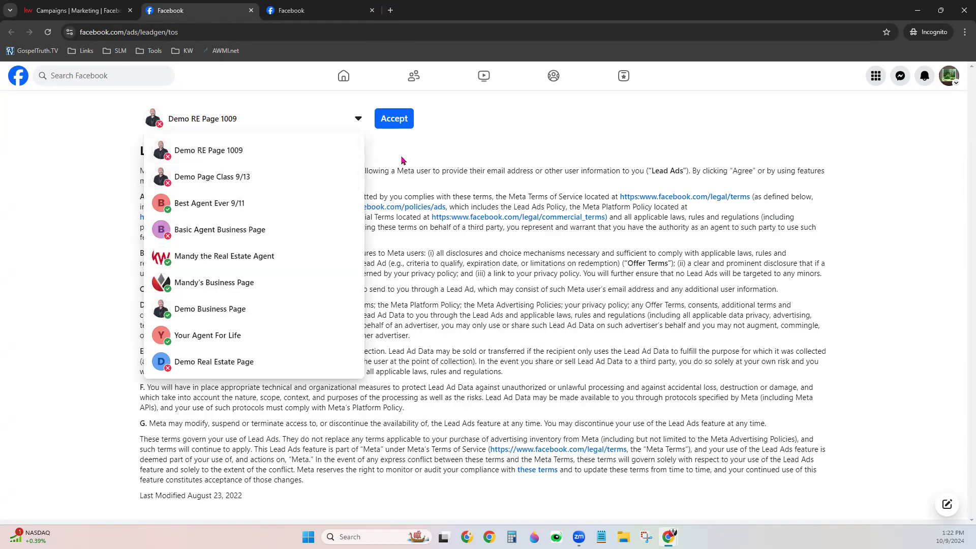
left_click(200, 131)
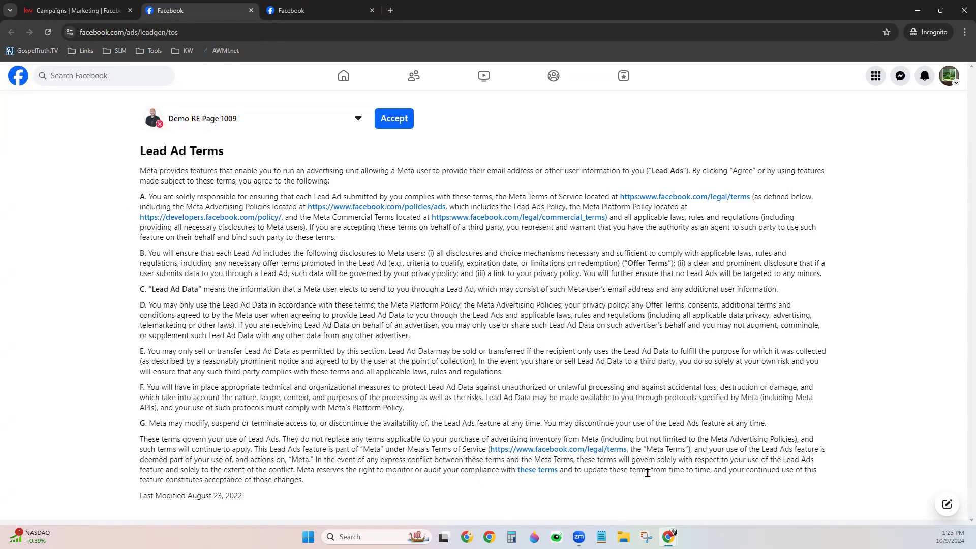
left_click(399, 119)
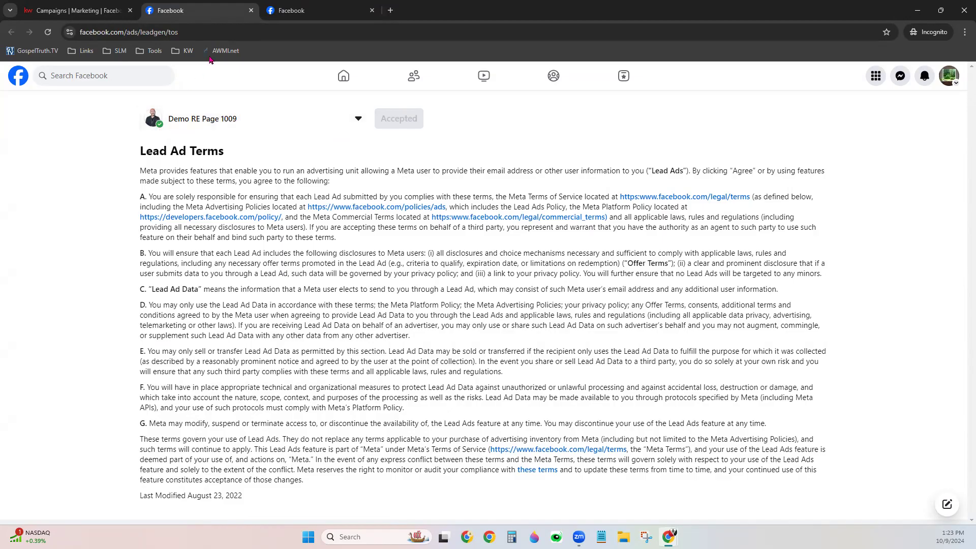
- Close the Facebook terms tab, confirm Demo RE Page 1009 shows Linked, and return to Command's Paid Ads
left_click(251, 11)
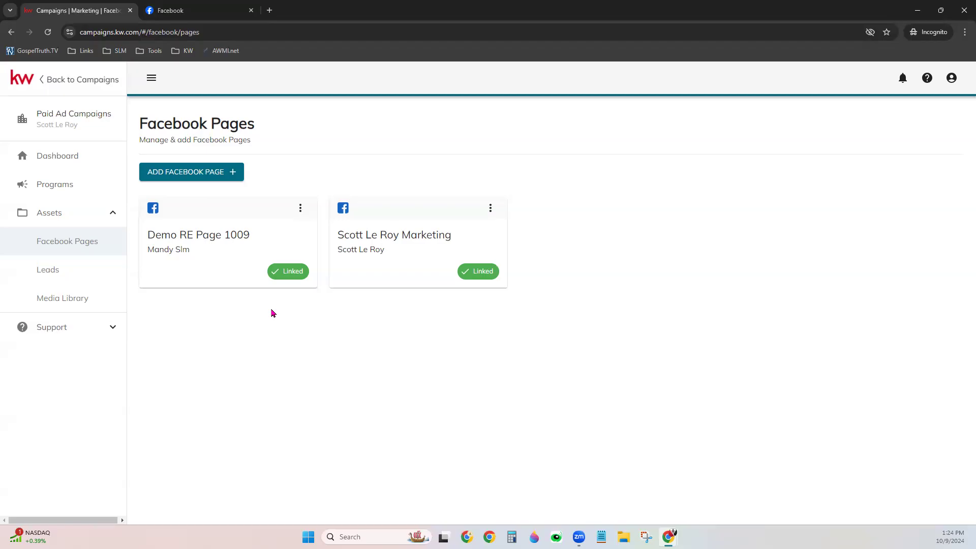
left_click(22, 82)
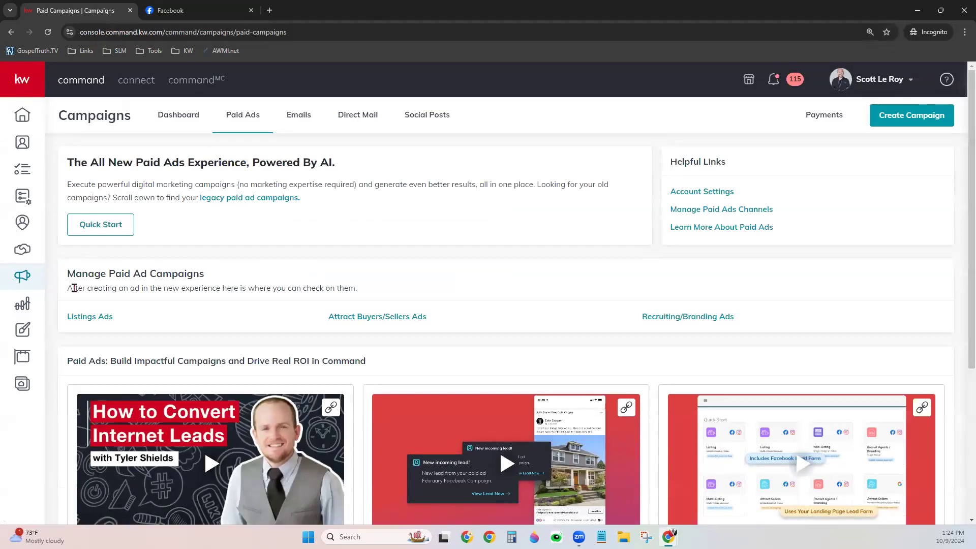
- Open the Designs library listing the 607 saved designs
left_click(23, 336)
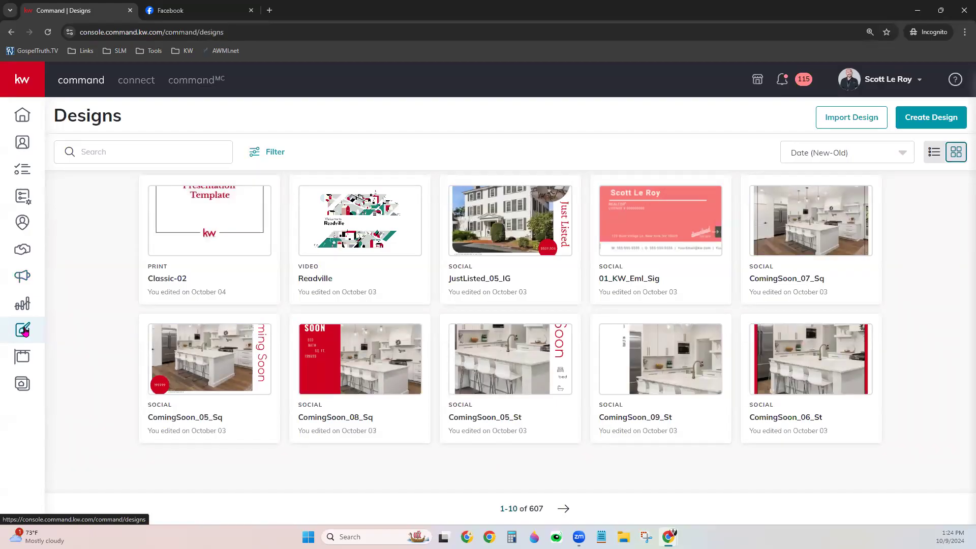
- Create a new design of the Social type and continue to the template gallery
left_click(924, 122)
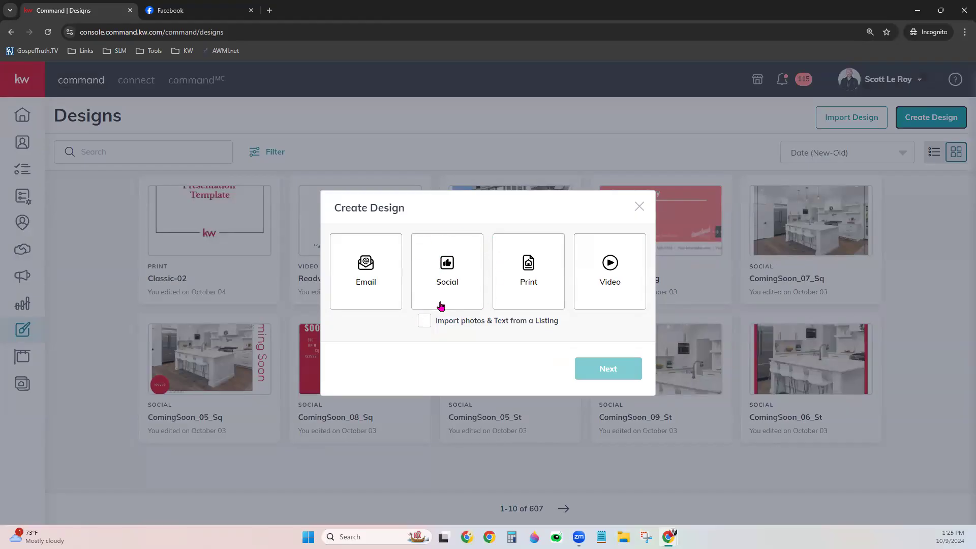
left_click(423, 286)
left_click(584, 373)
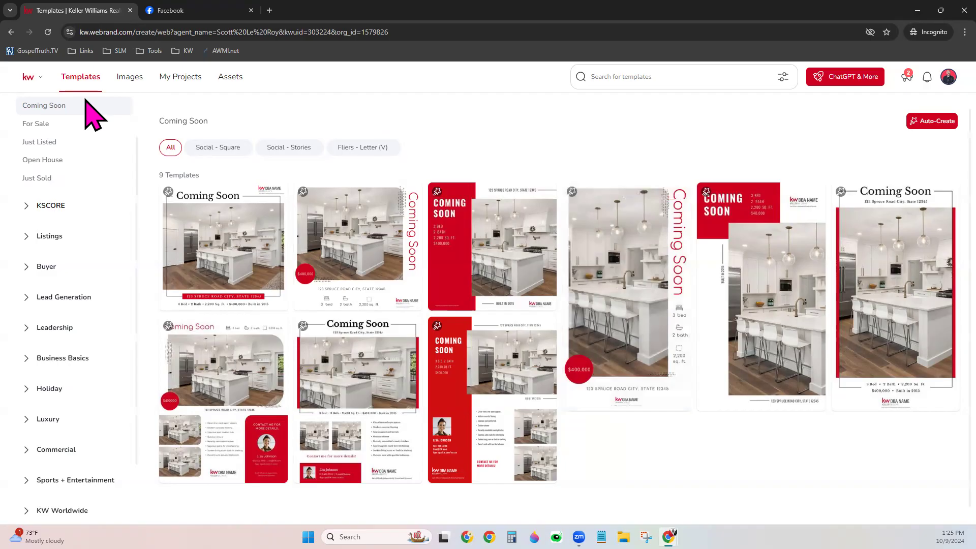
- Browse the Just Listed, Open House and Client Love template categories with the square filter
mouse_move(43, 536)
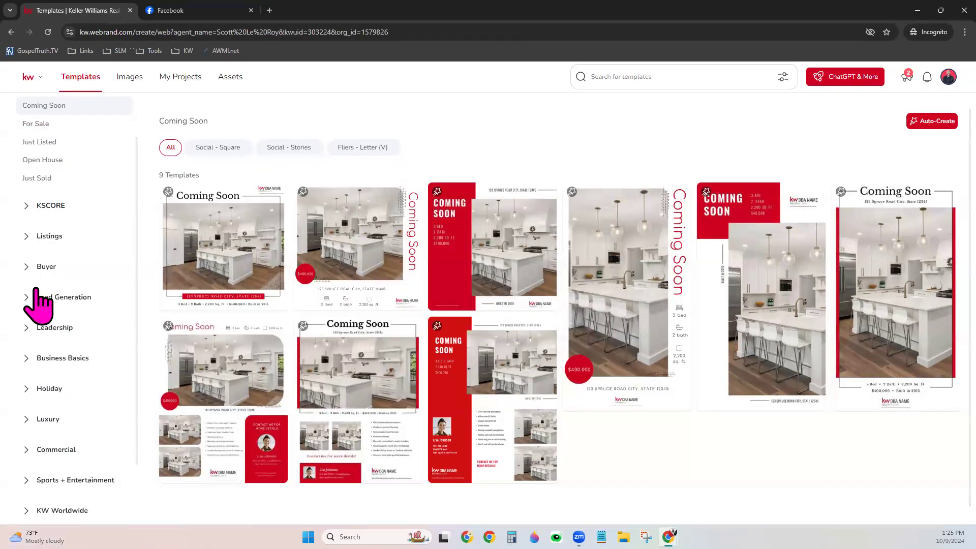
mouse_move(516, 299)
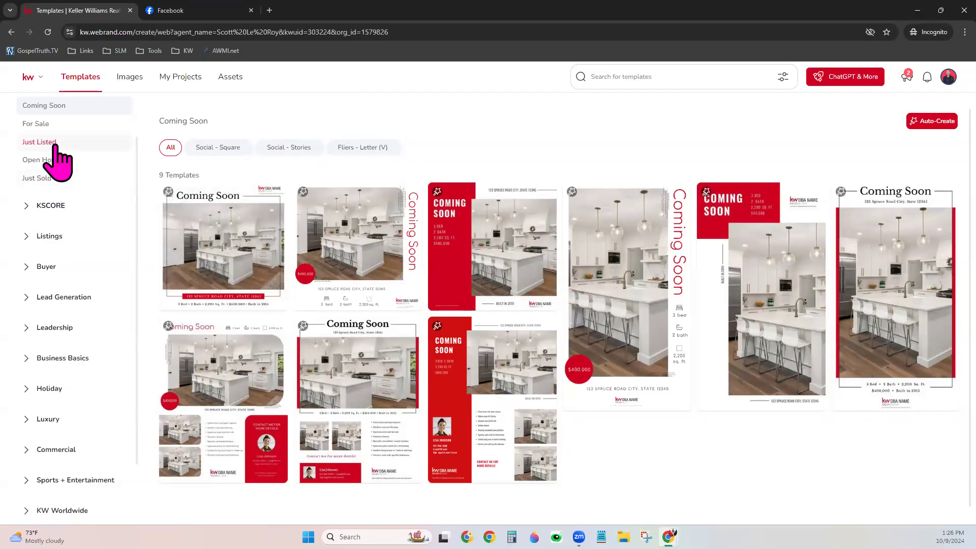
left_click(42, 143)
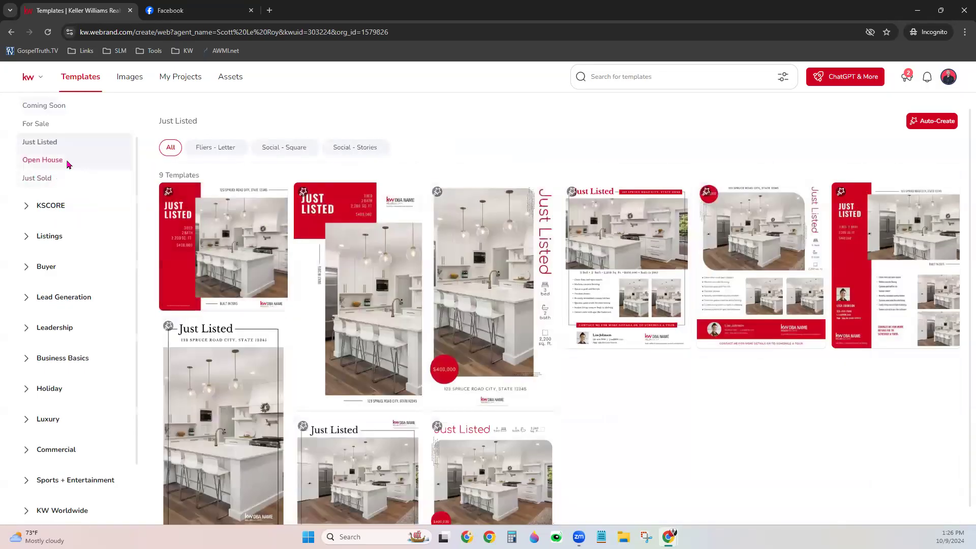
left_click(43, 159)
left_click(58, 298)
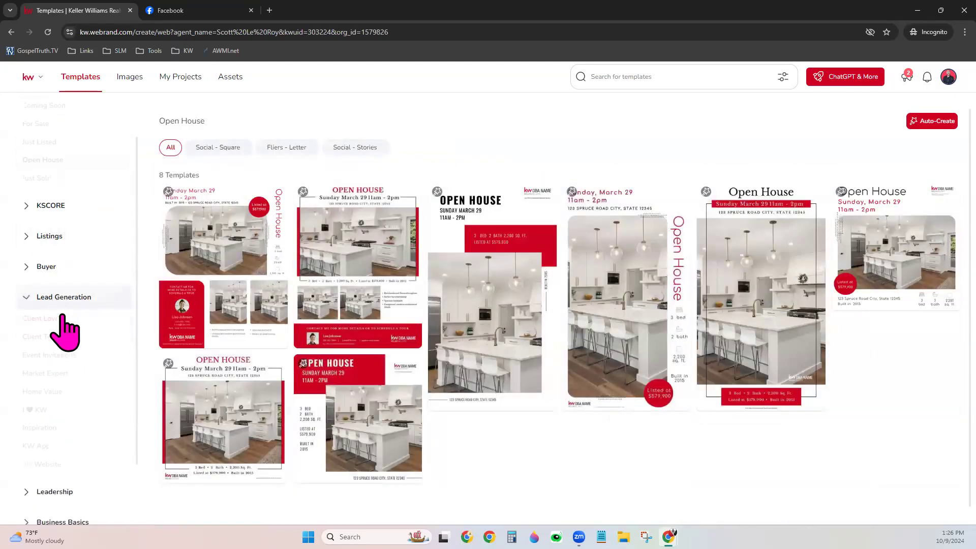
left_click(61, 319)
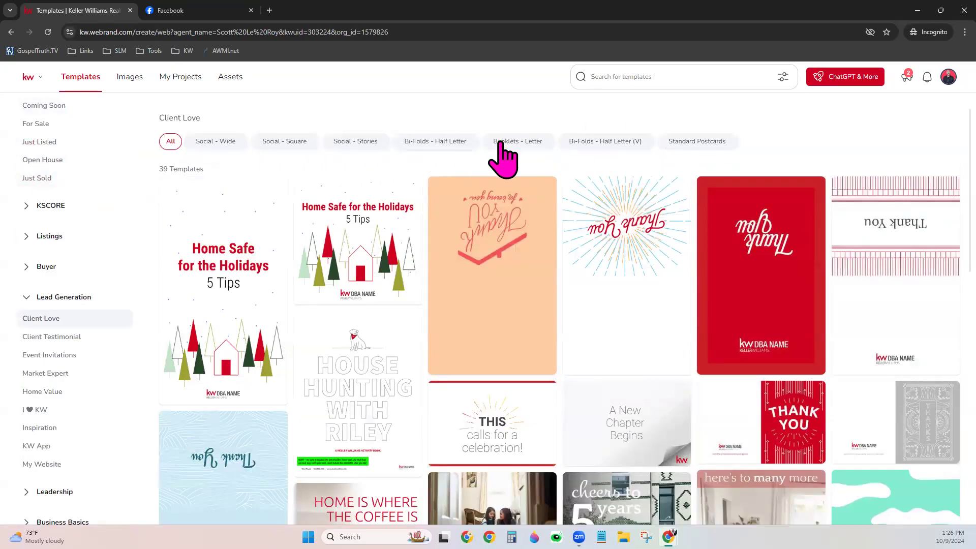
left_click(294, 145)
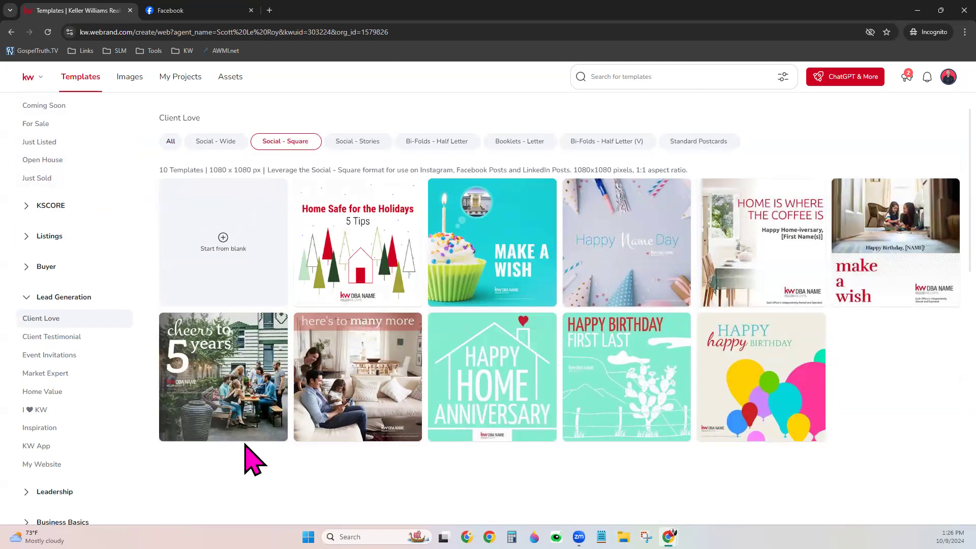
- Show Listings > Just Listed filtered to Social - Square, giving 11 templates at 1080 x 1080 px
left_click(32, 237)
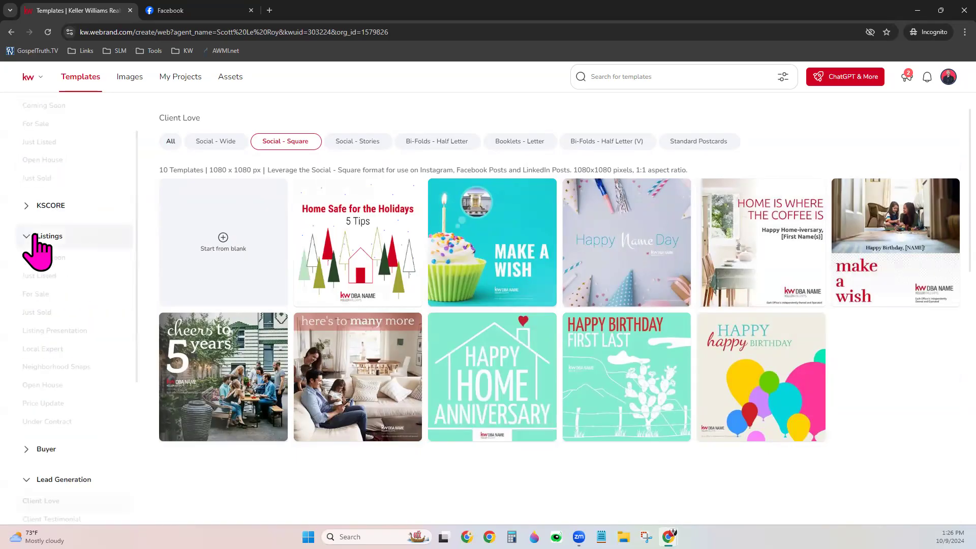
left_click(59, 276)
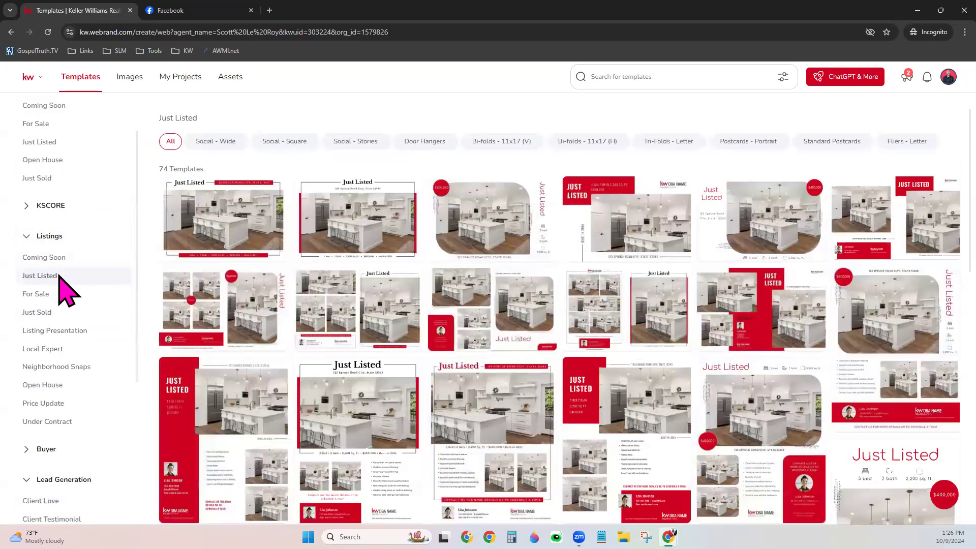
left_click(289, 142)
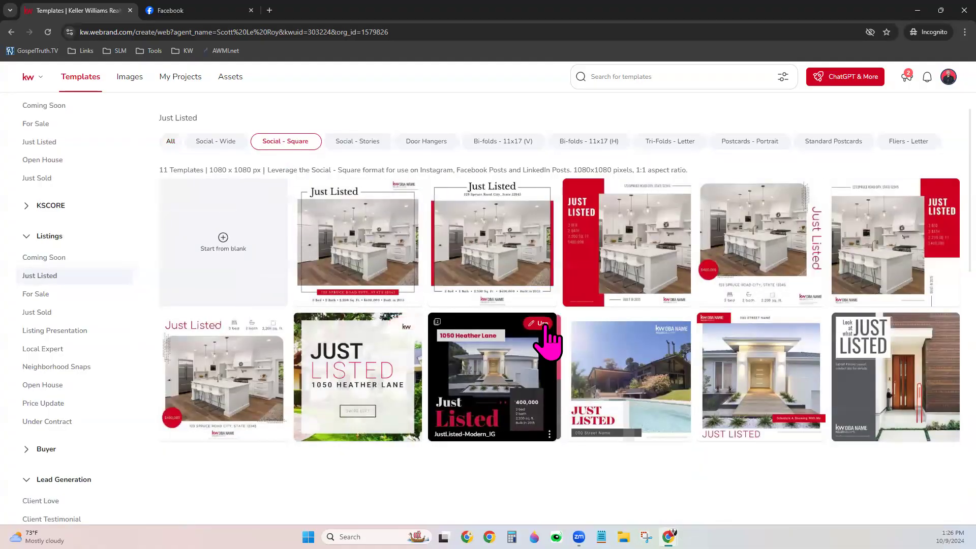
- Start a design from the JustListed-Modern_IG template, skip the Pages tip, and open the KWLS search
left_click(543, 325)
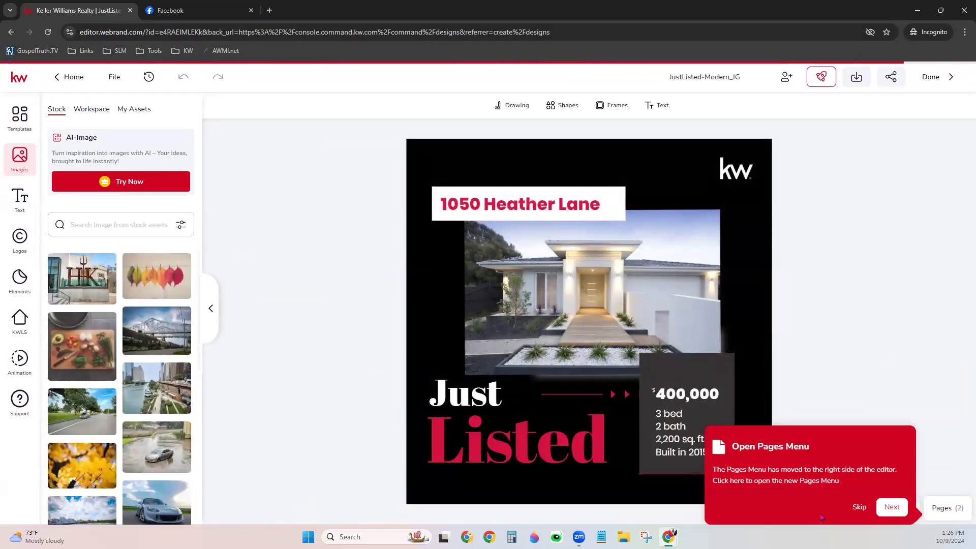
left_click(859, 506)
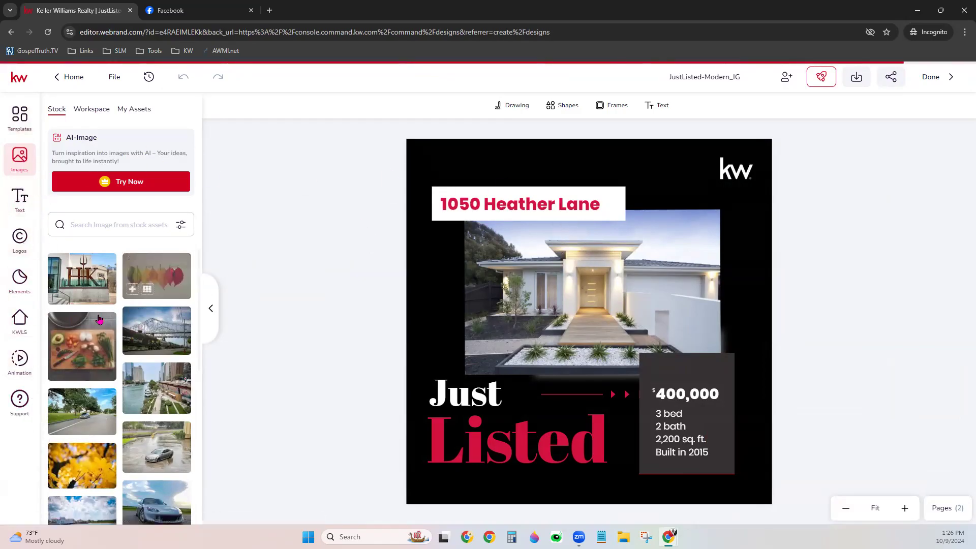
left_click(22, 330)
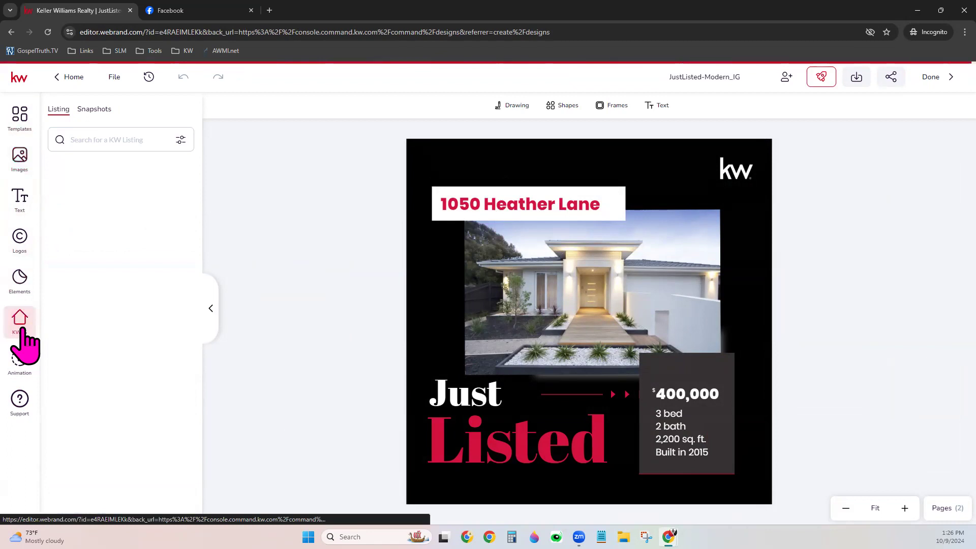
- Select the 123 Main St, Roxbury Twp. listing, view its details, and save the design
left_click(105, 137)
type("123 Main Str")
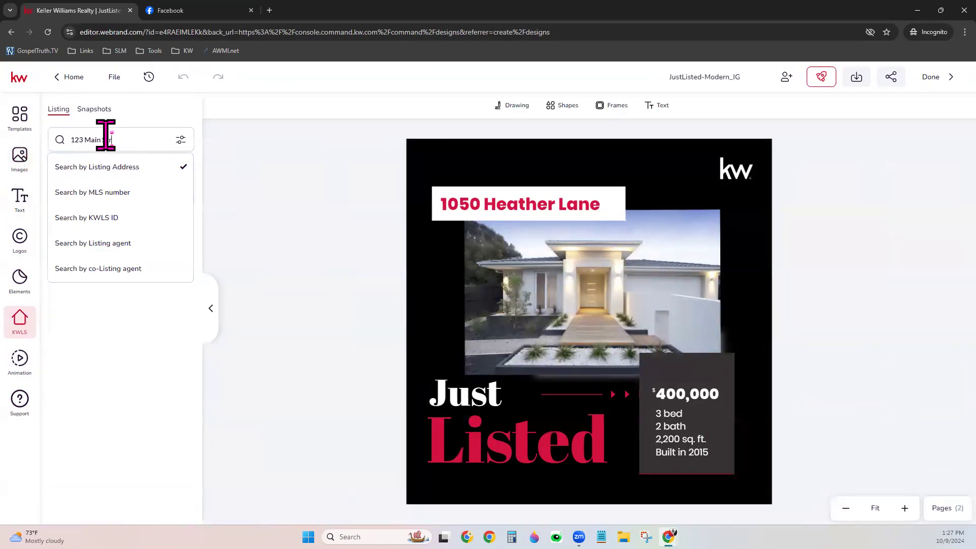
key("Return")
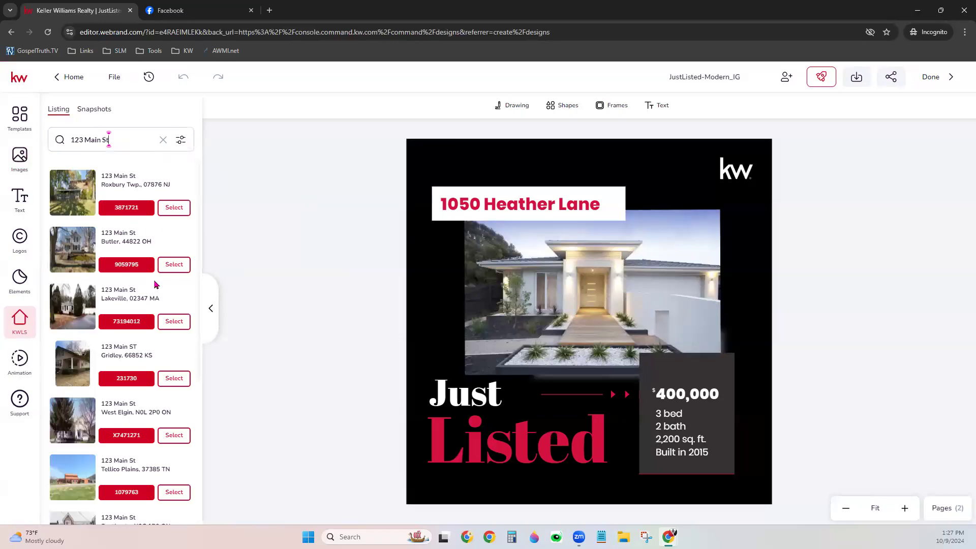
left_click(174, 208)
mouse_move(91, 455)
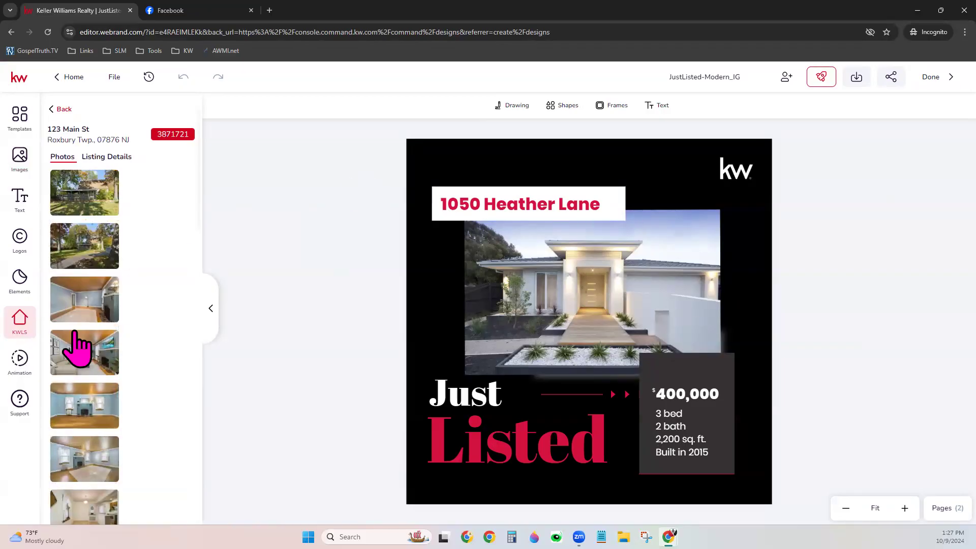
left_click(124, 159)
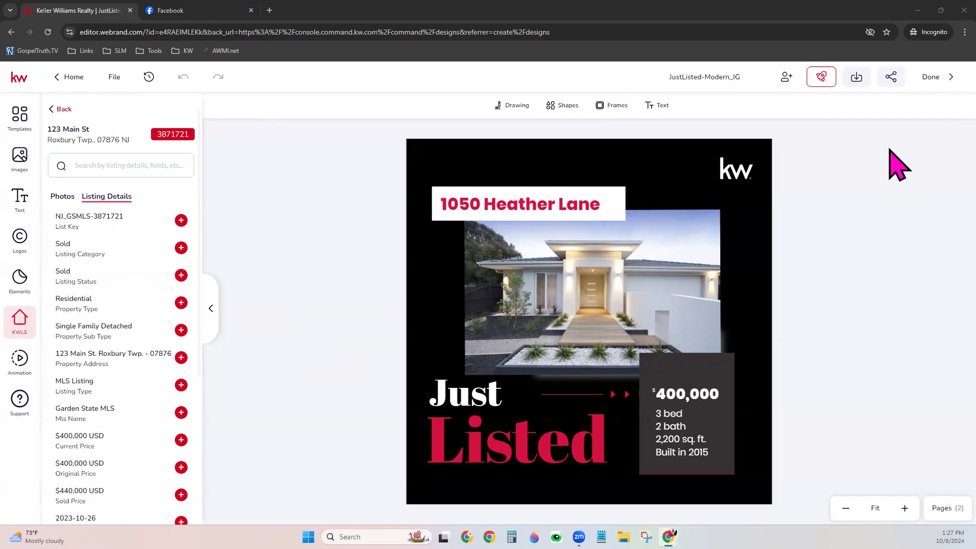
left_click(931, 81)
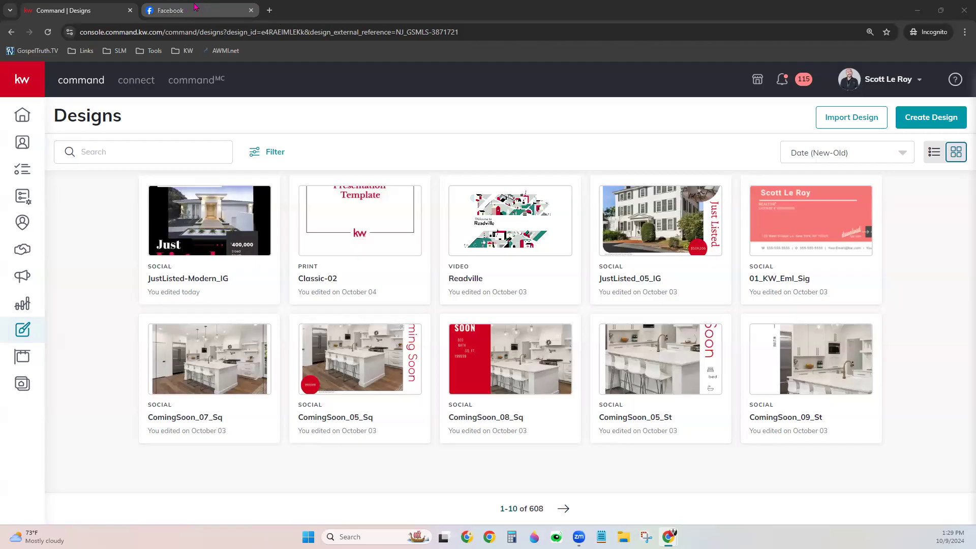
- Close the Facebook tab and go to Campaigns, which shows a 500 server error
left_click(251, 10)
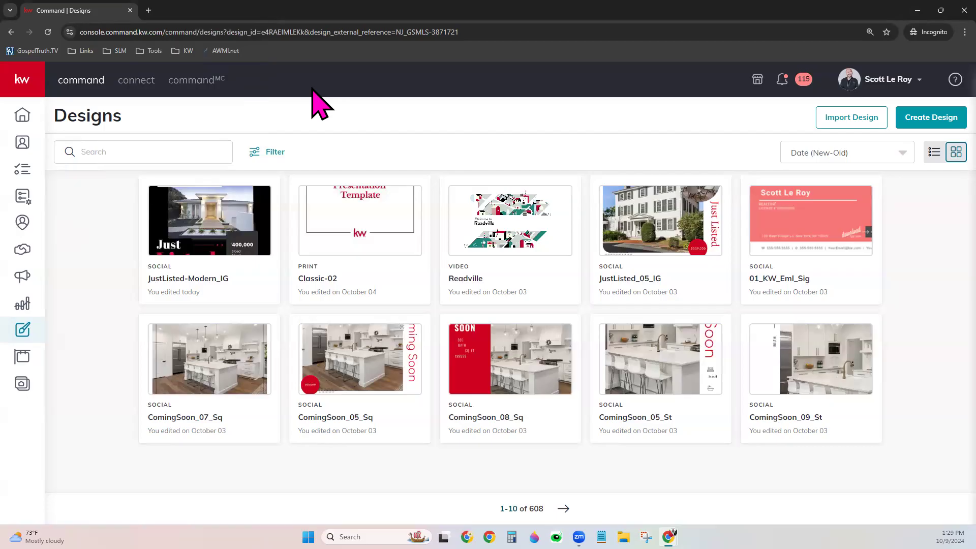
left_click(22, 277)
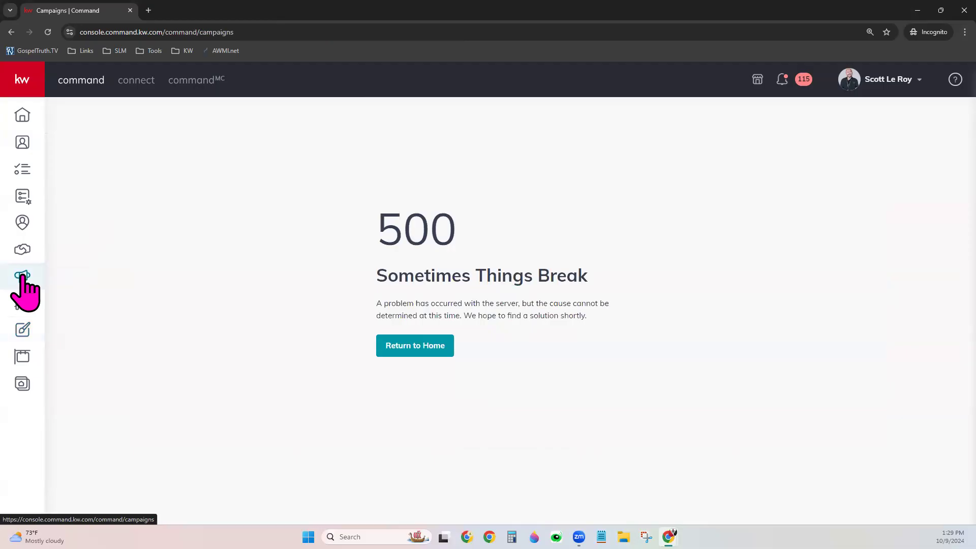
- Reload and view the Social Posts calendar down to the post published October 09 at 10:00 AM
left_click(47, 32)
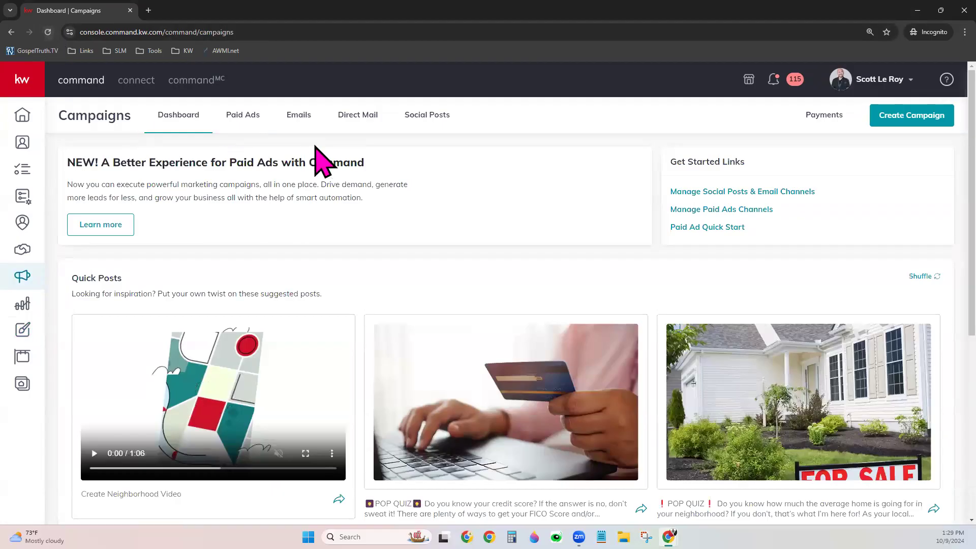
left_click(436, 118)
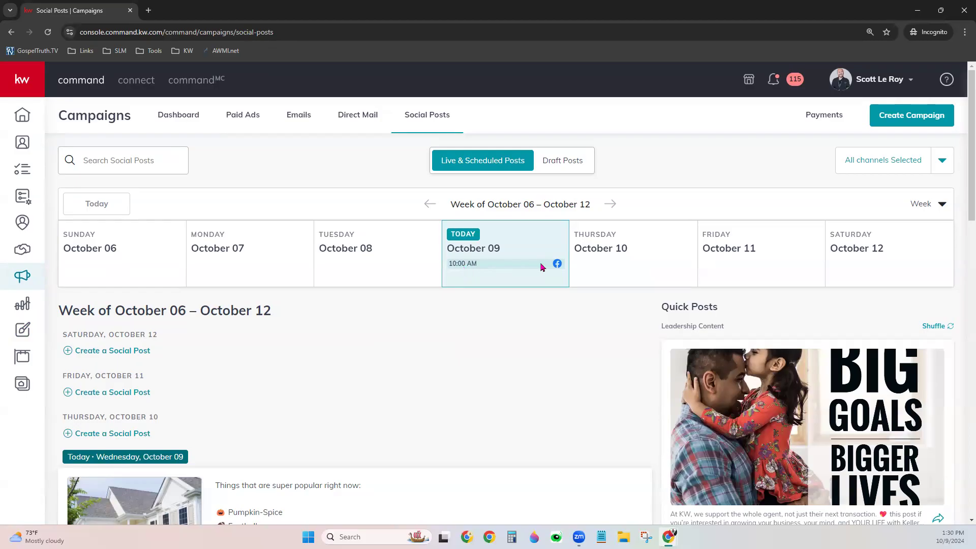
scroll(484, 389, "down", 3)
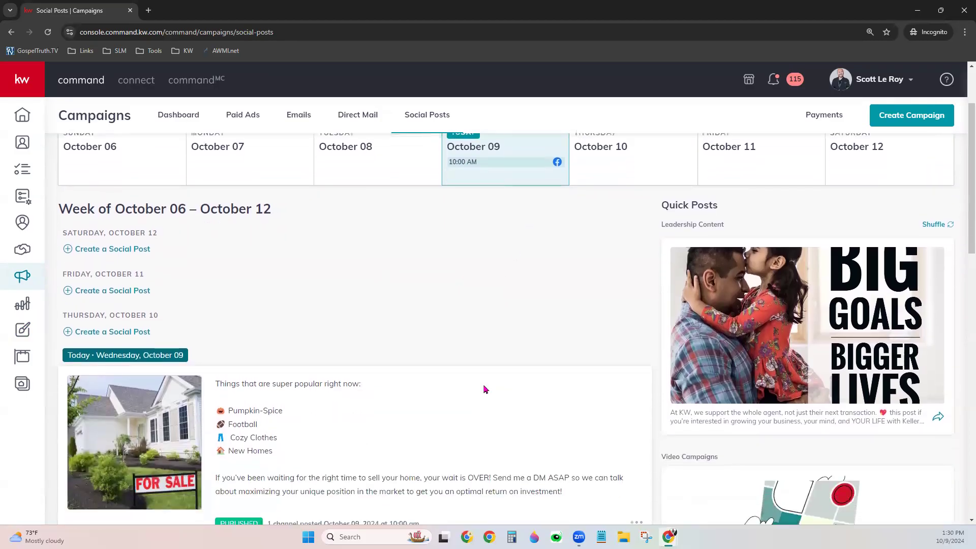
scroll(484, 389, "down", 1)
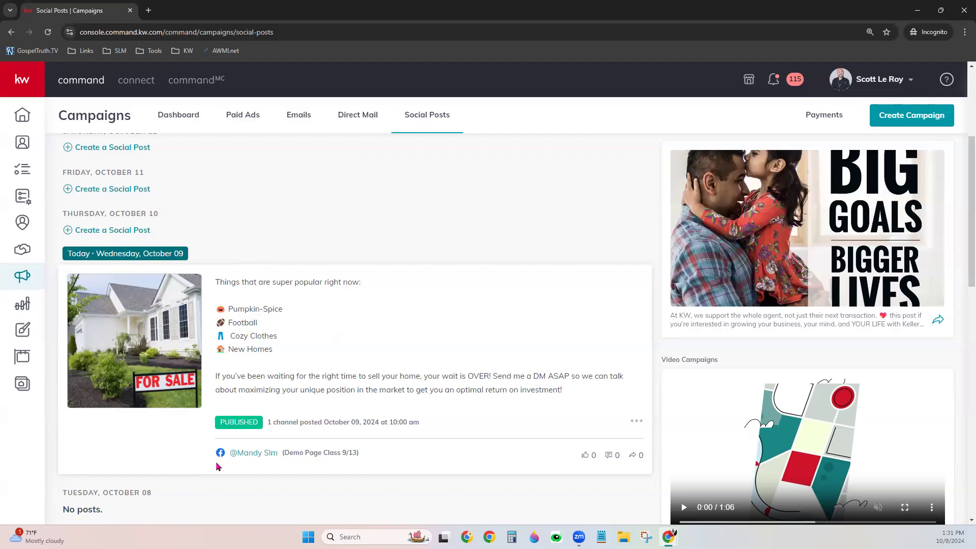
- Shuffle the Quick Posts suggestion three times to browse other ready-made posts
scroll(356, 432, "up", 4)
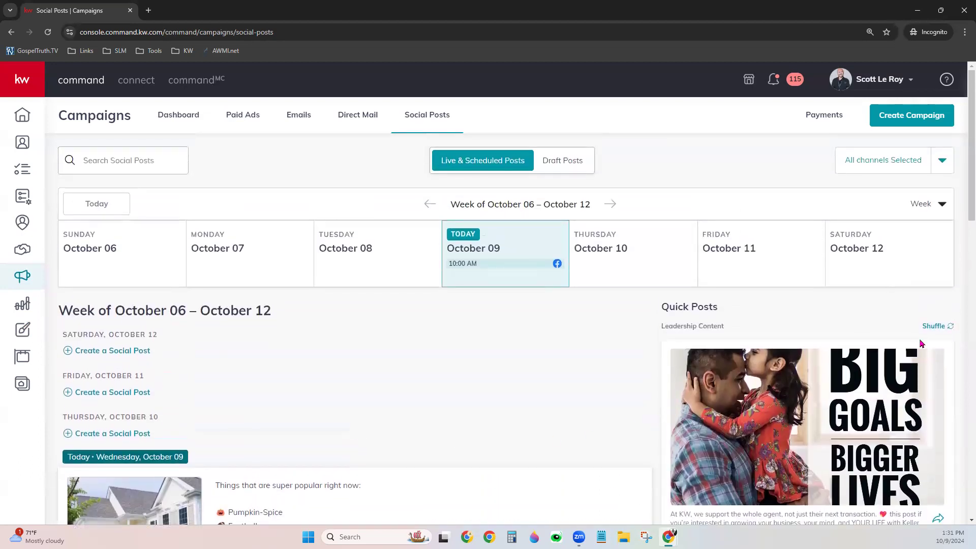
scroll(931, 329, "down", 3)
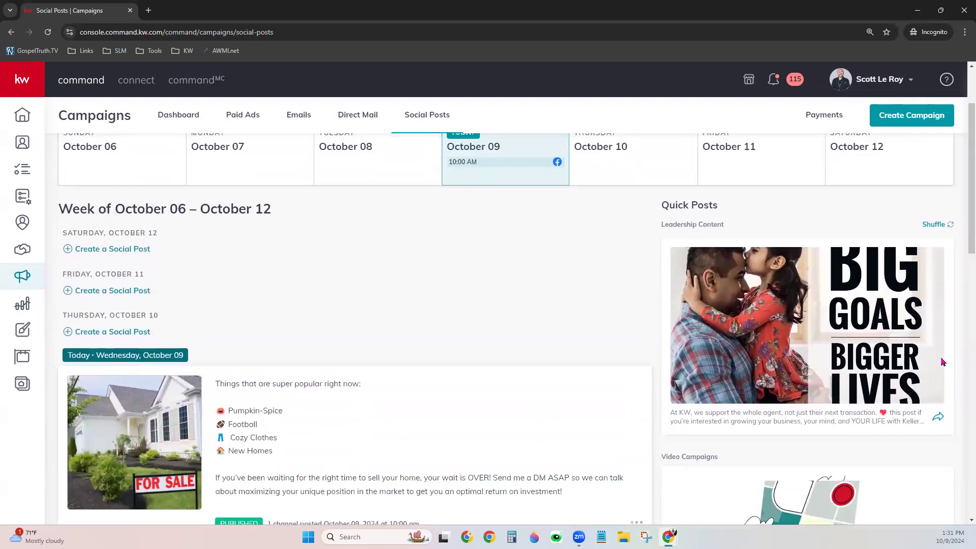
left_click(933, 175)
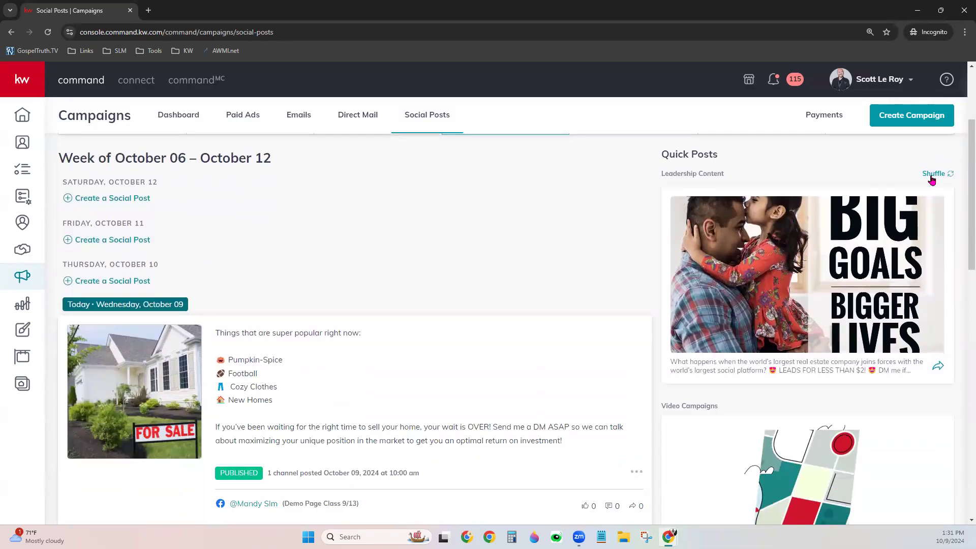
left_click(933, 178)
left_click(933, 178)
- Shuffle the suggested Social Posts three times, then return to the top of the page
scroll(904, 455, "down", 2)
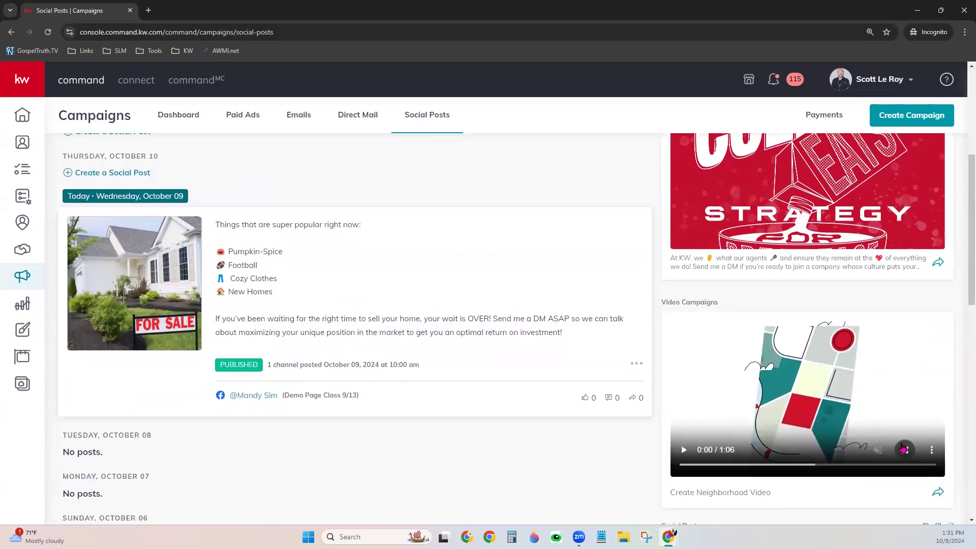
scroll(902, 447, "down", 2)
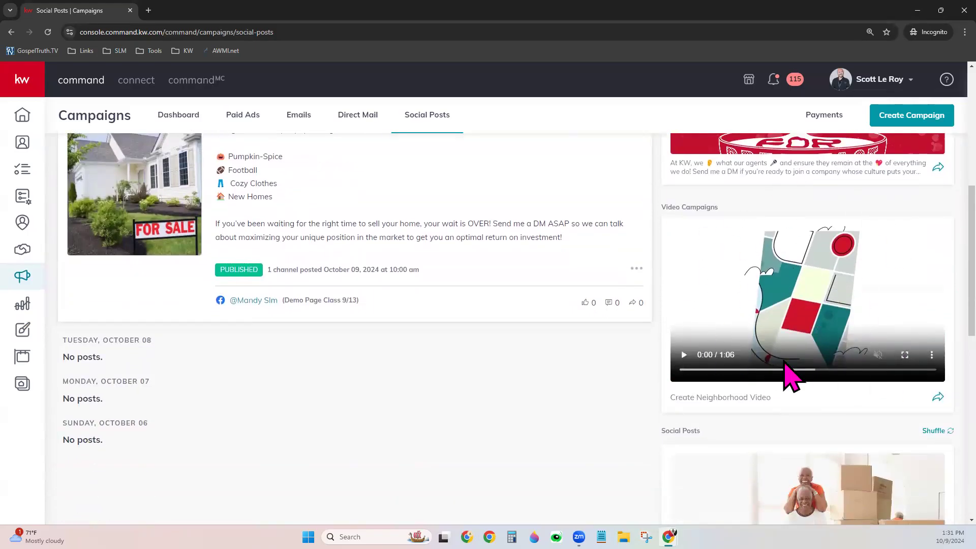
scroll(897, 412, "down", 5)
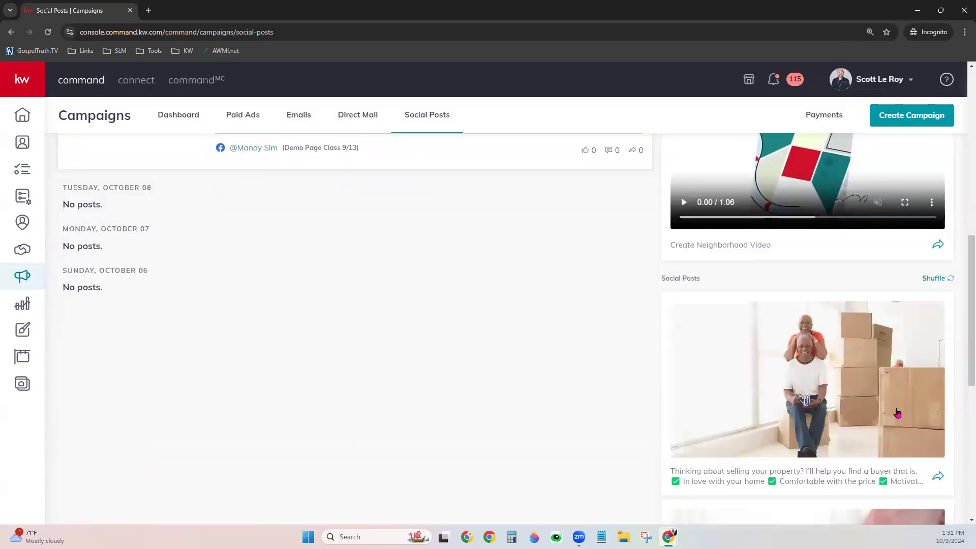
left_click(933, 178)
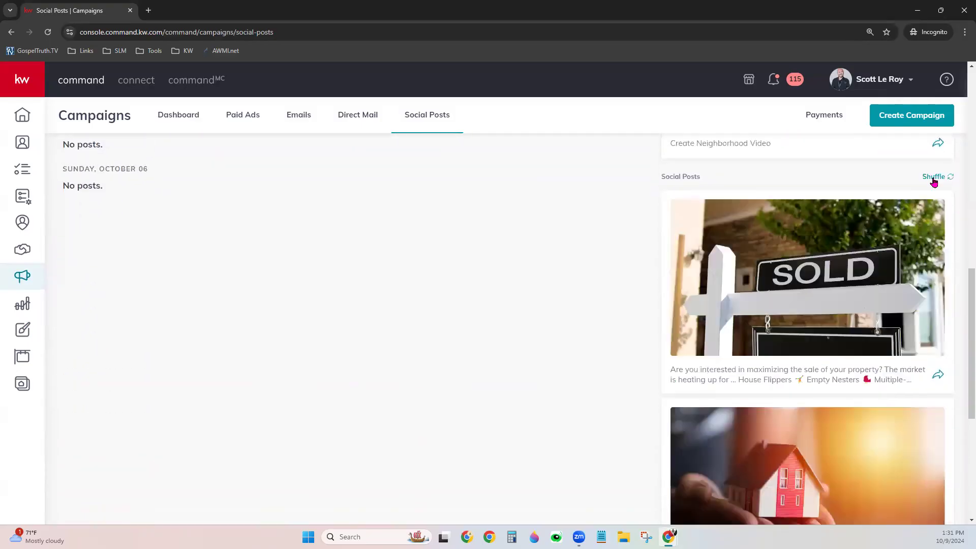
left_click(933, 179)
left_click(934, 179)
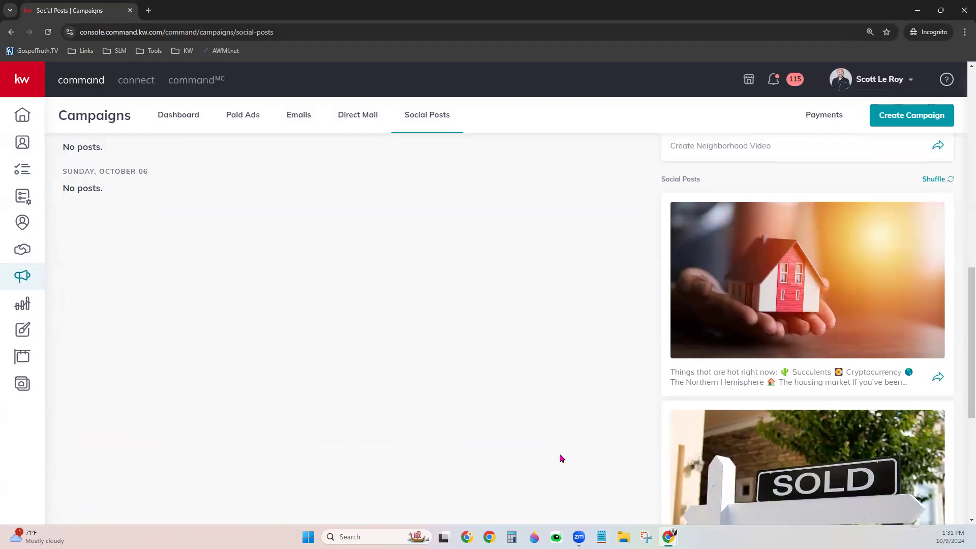
scroll(562, 459, "up", 3)
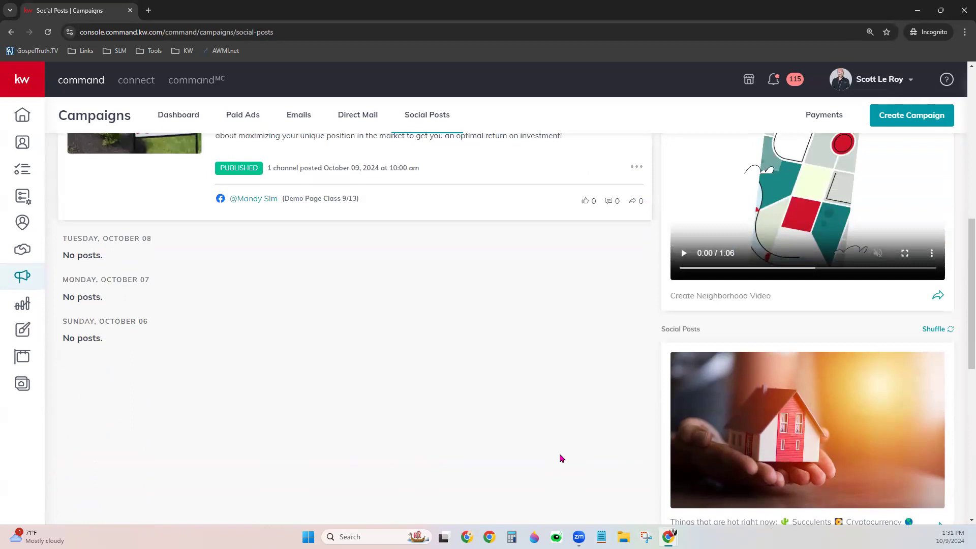
scroll(561, 459, "up", 4)
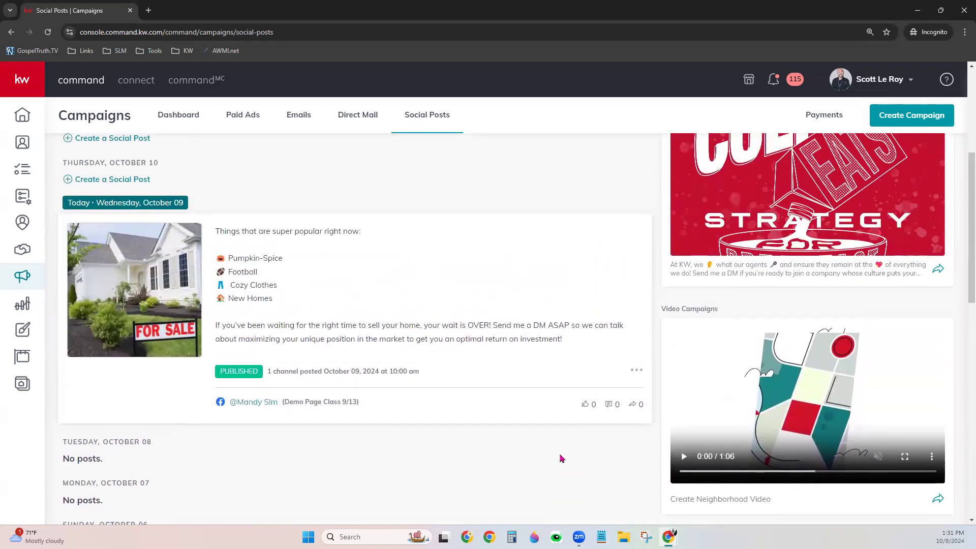
scroll(561, 459, "up", 5)
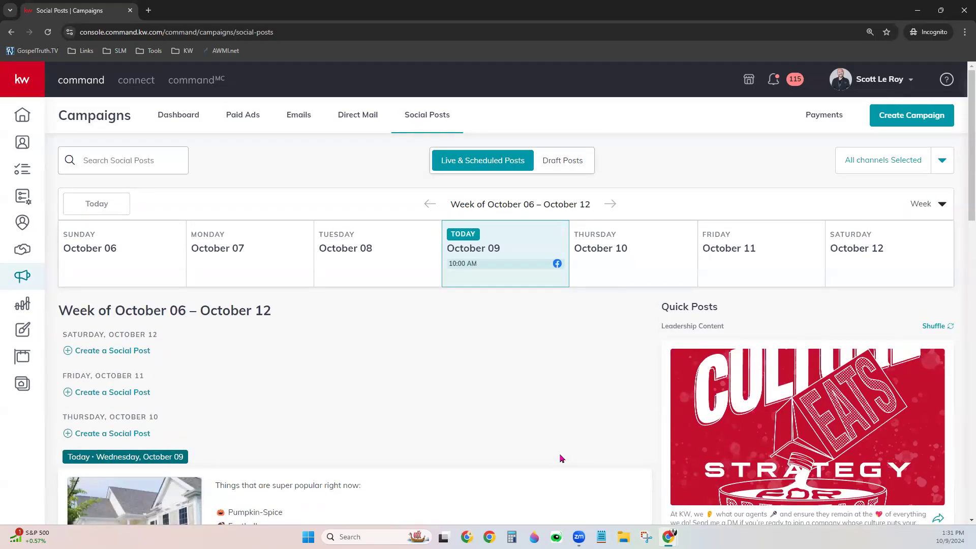
- Switch the Social Posts calendar from Week to Month to see all of October 2024
left_click(938, 208)
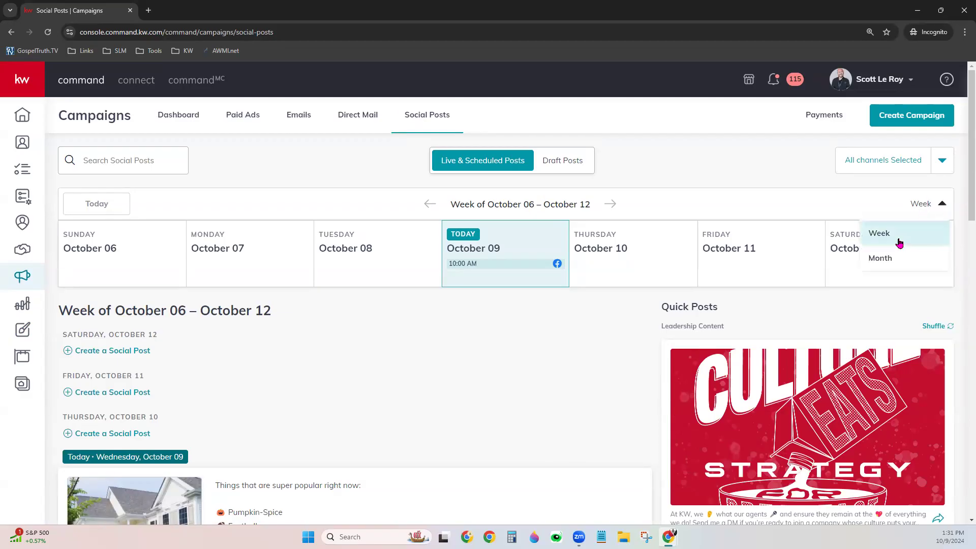
left_click(885, 258)
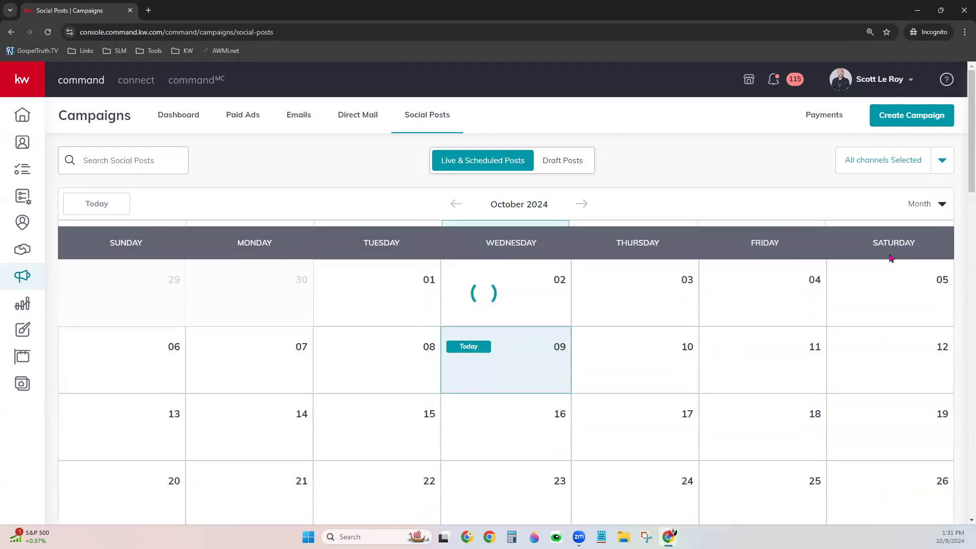
scroll(959, 313, "down", 3)
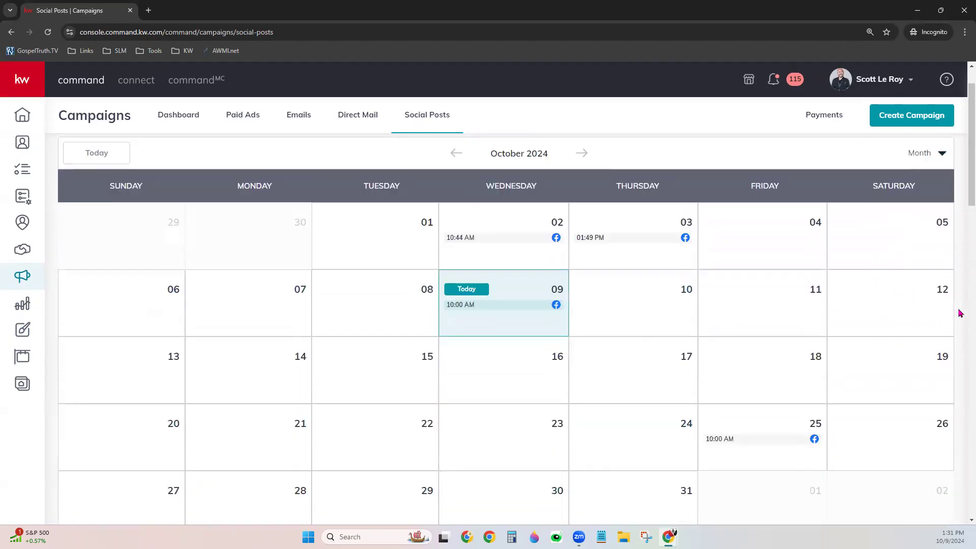
scroll(960, 313, "up", 1)
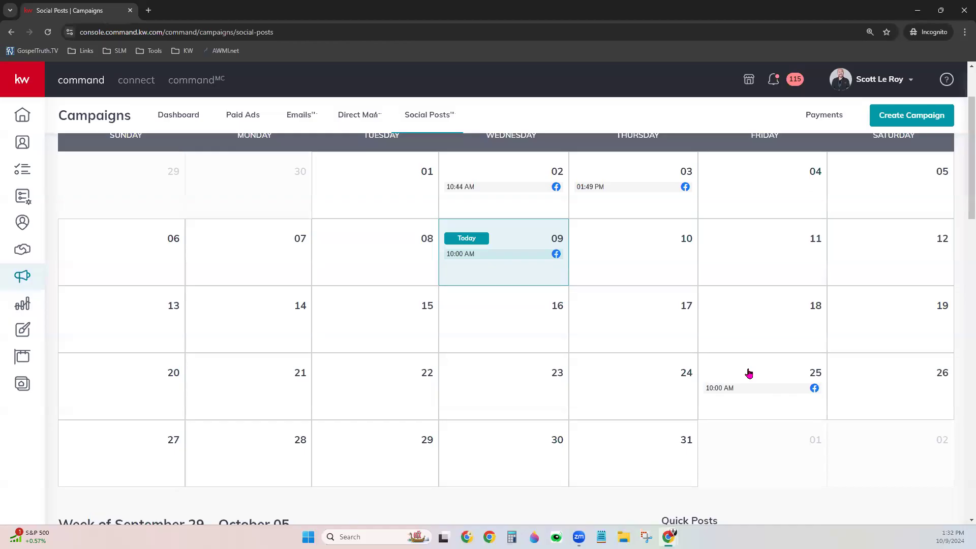
scroll(749, 374, "up", 2)
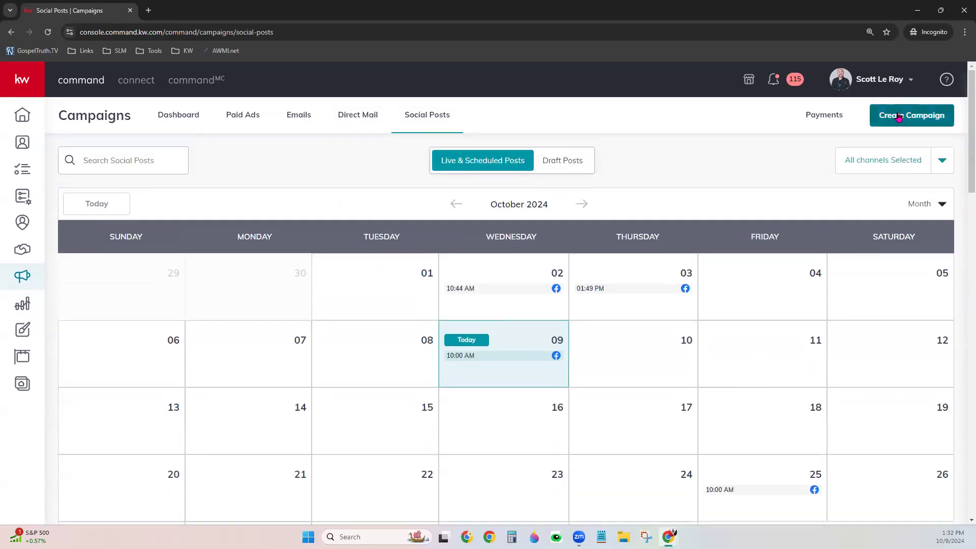
- Create a new Social Post campaign with Demo RE Page 1009 checked as the posting account
left_click(931, 115)
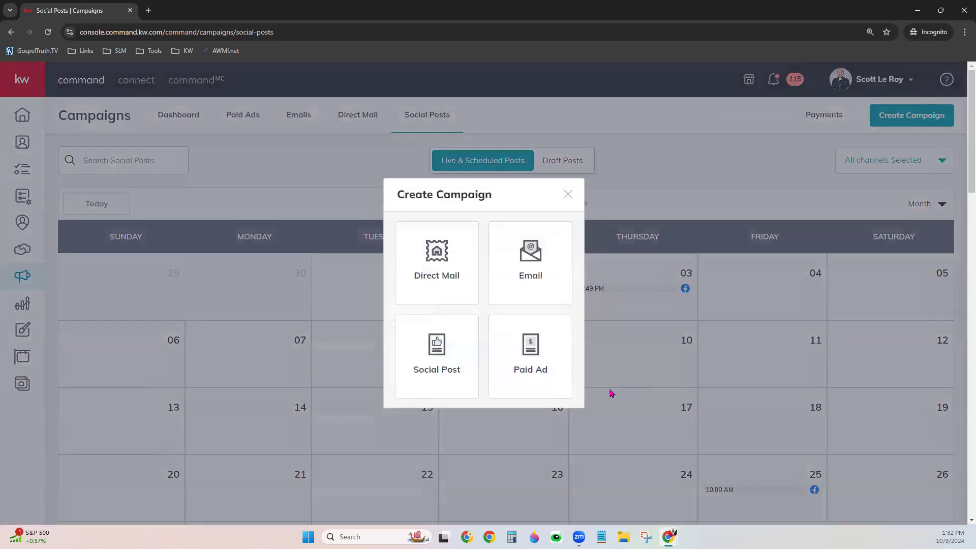
left_click(421, 379)
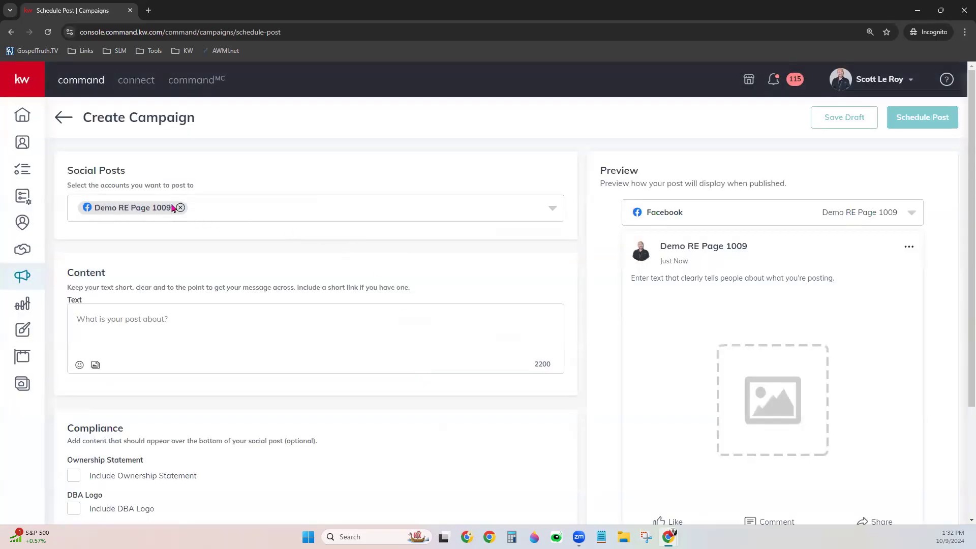
left_click(207, 210)
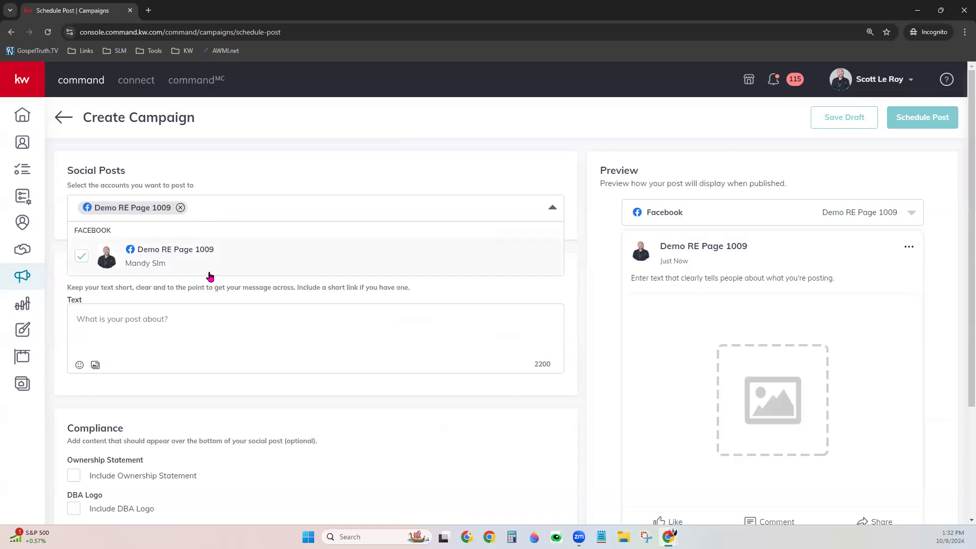
left_click(79, 254)
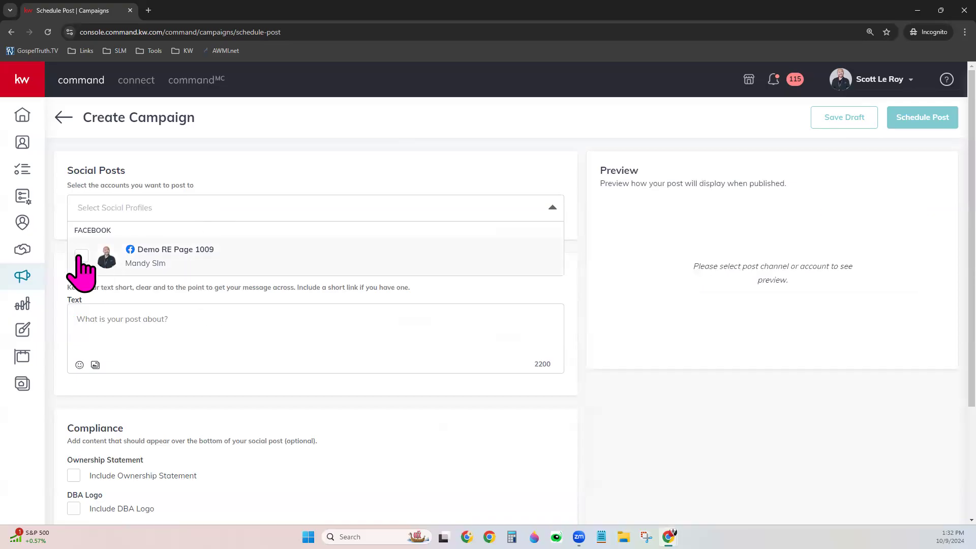
left_click(80, 255)
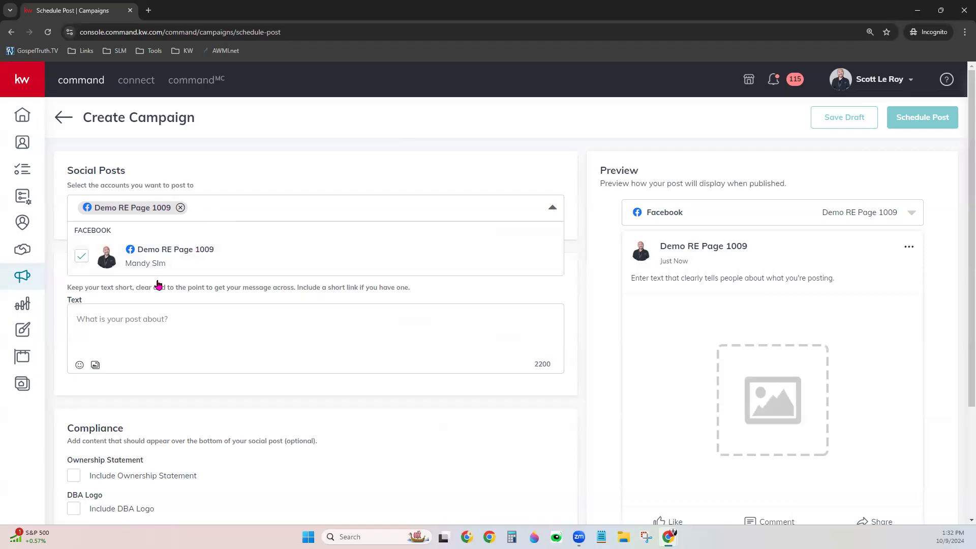
left_click(334, 158)
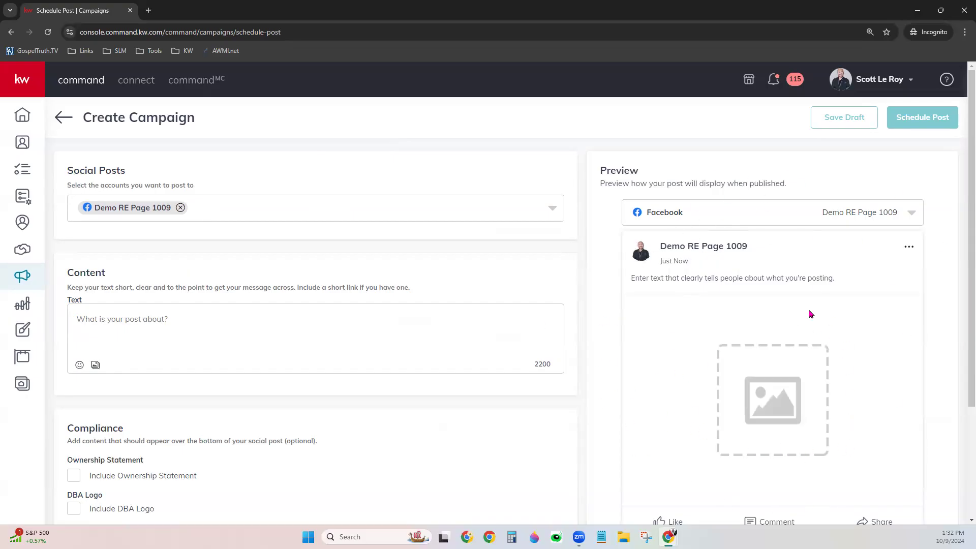
left_click(209, 317)
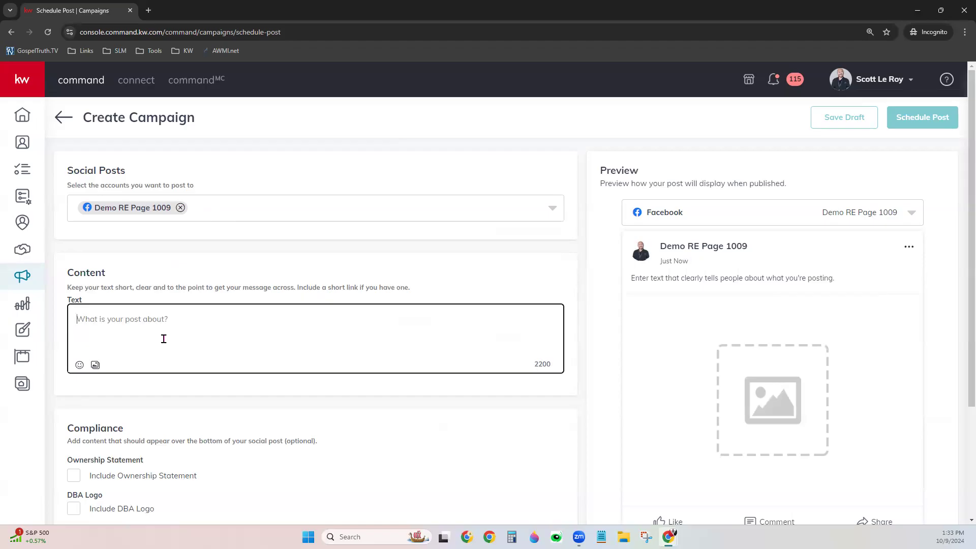
- Attach the saved JustListed-Modern_IG design template as the post's media
left_click(96, 365)
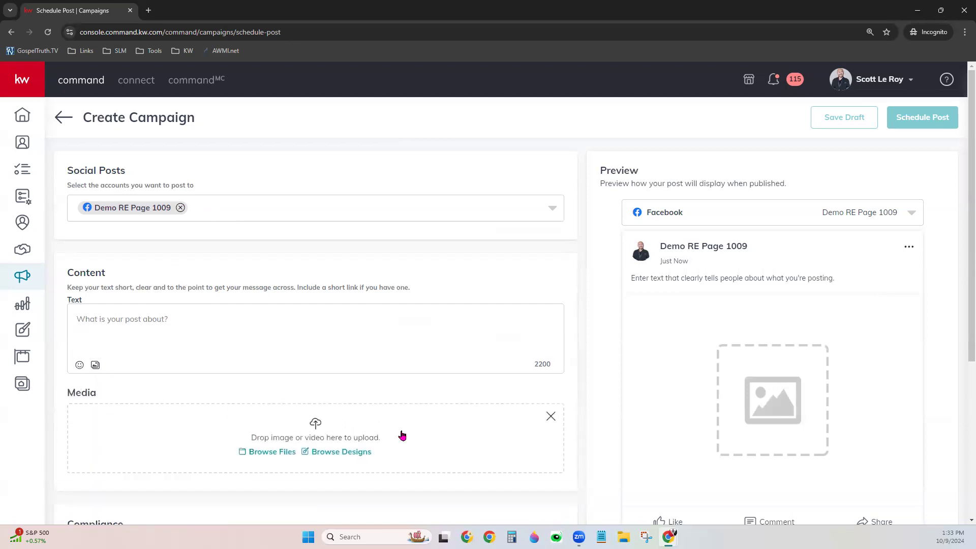
scroll(402, 435, "down", 2)
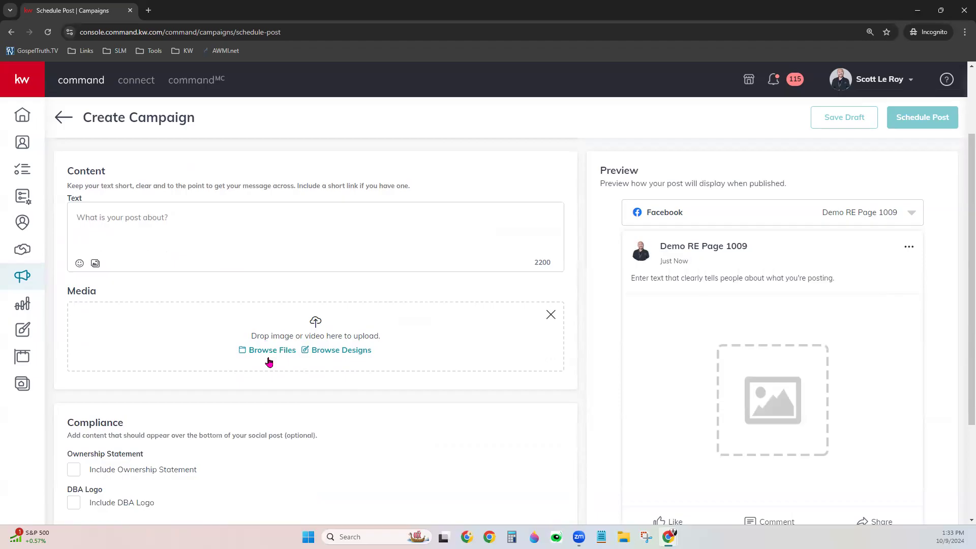
left_click(342, 352)
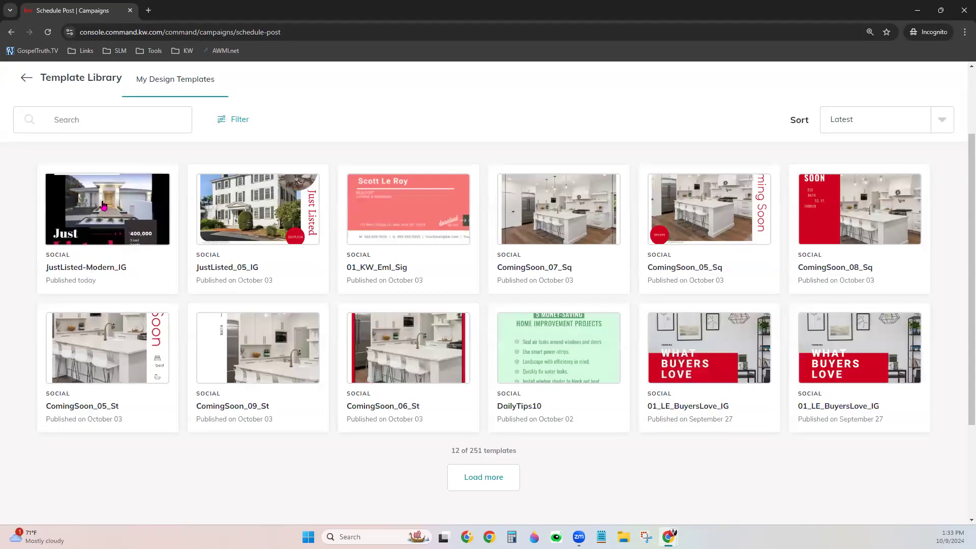
left_click(128, 212)
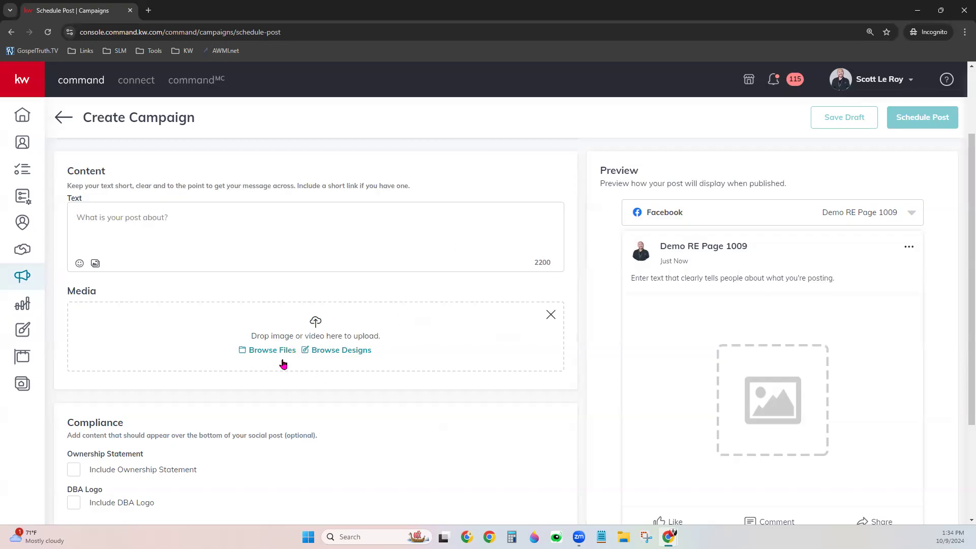
- Upload the House 3 photo from Downloads and crop it Square (1:1)
left_click(264, 354)
scroll(187, 172, "down", 3)
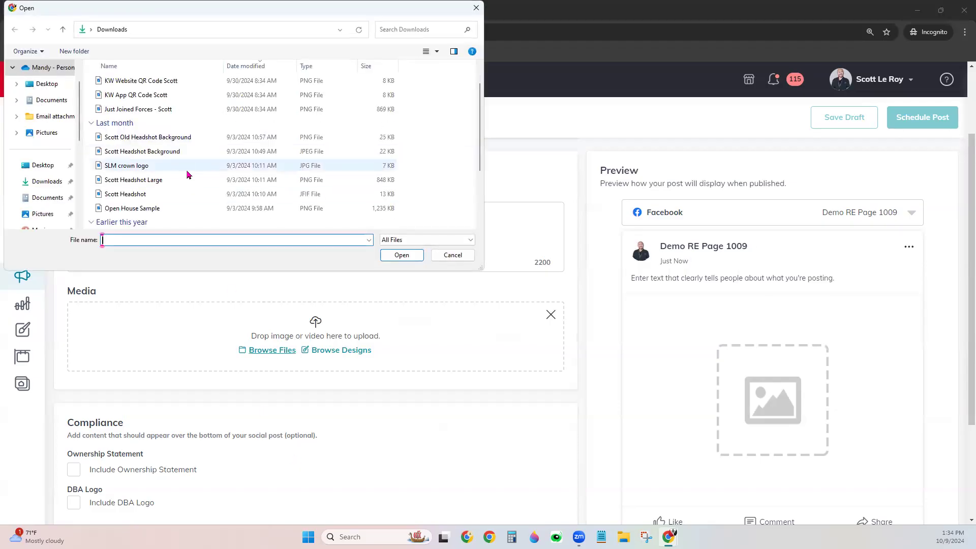
left_click(125, 222)
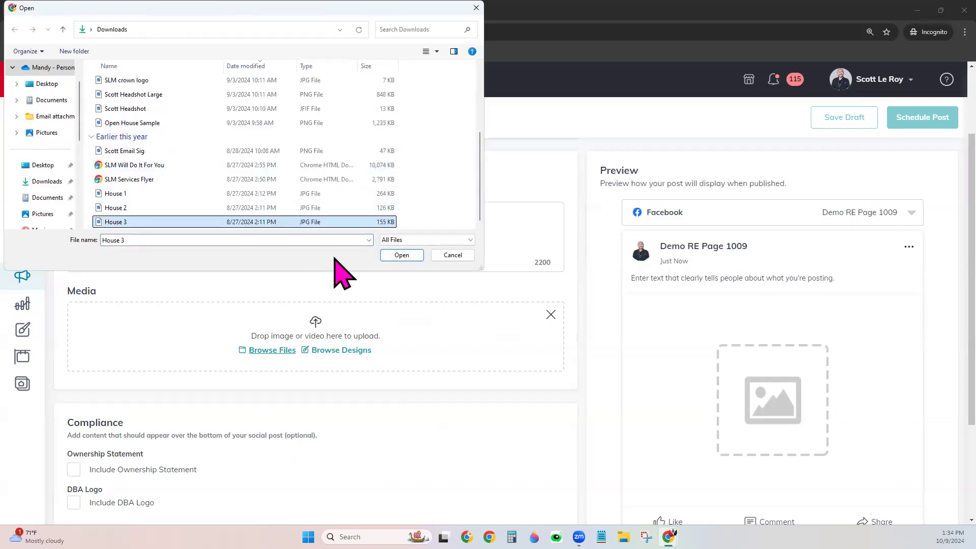
left_click(400, 257)
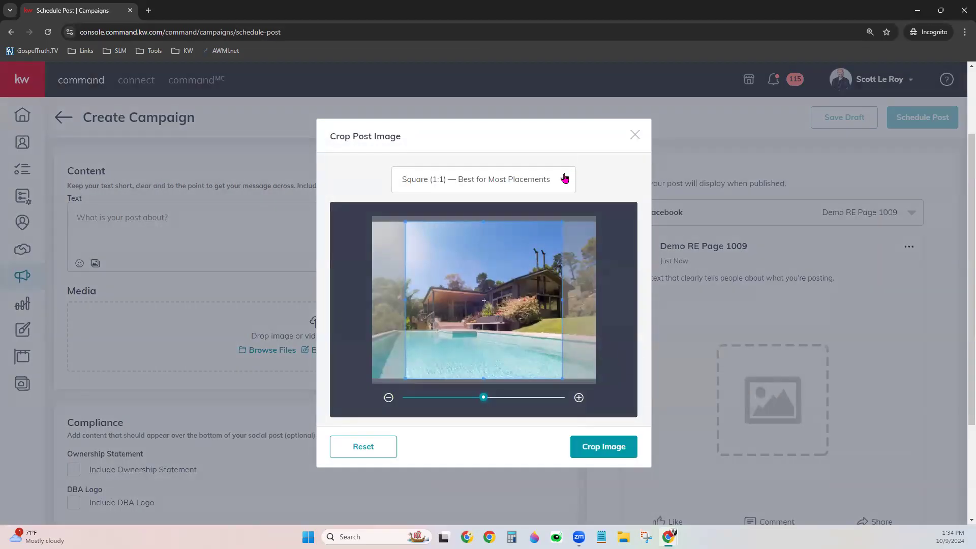
left_click(595, 455)
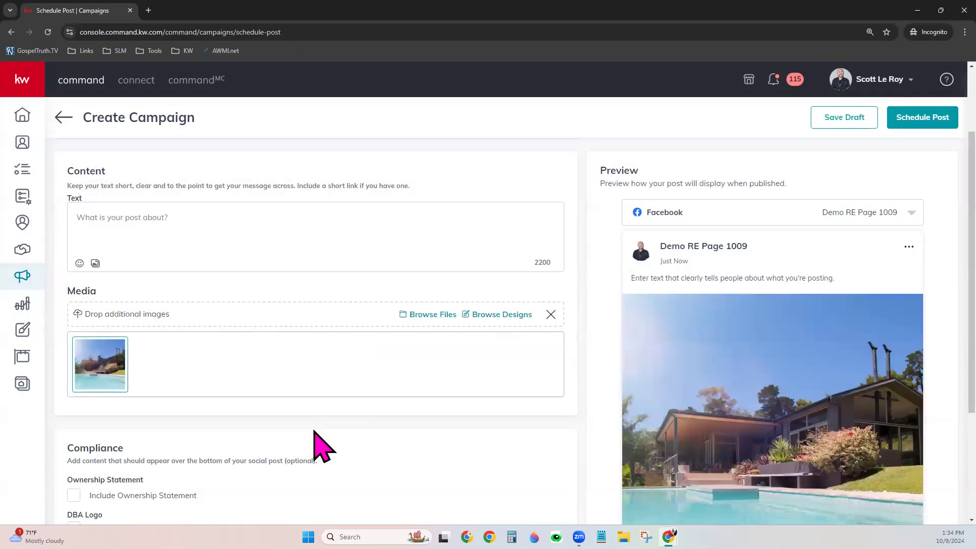
scroll(836, 334, "down", 3)
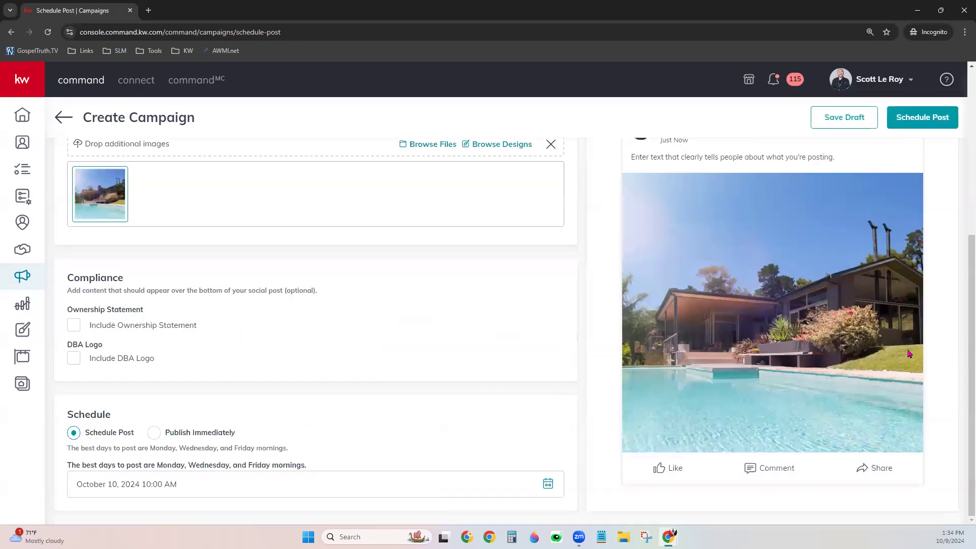
scroll(909, 354, "up", 2)
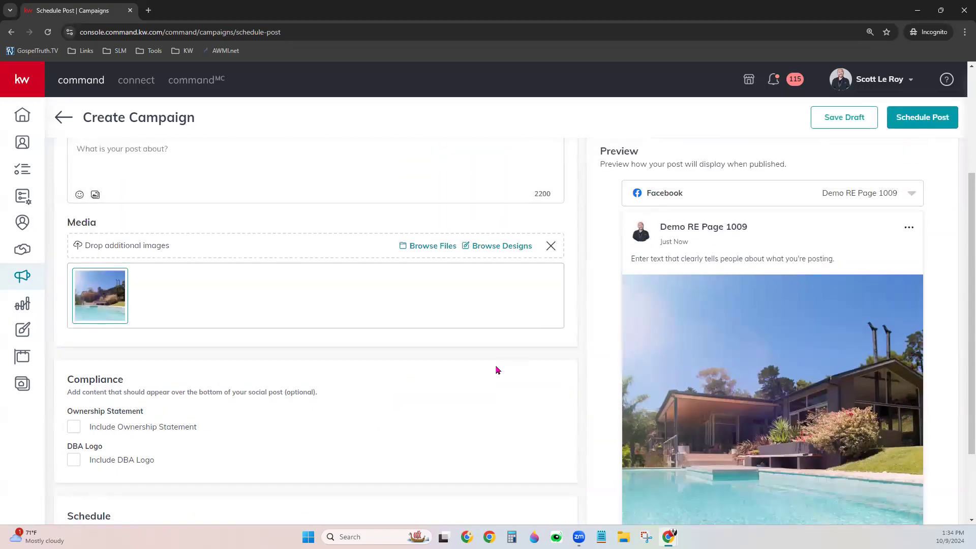
scroll(365, 395, "up", 1)
scroll(371, 388, "down", 3)
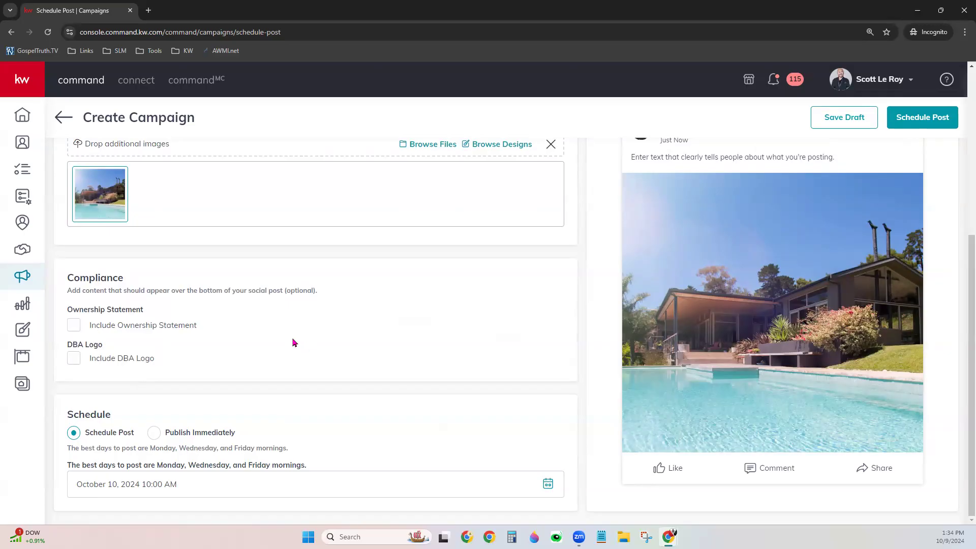
- Include the ownership statement and the Keller Williams DBA logo, with the logo position left on Right
left_click(73, 327)
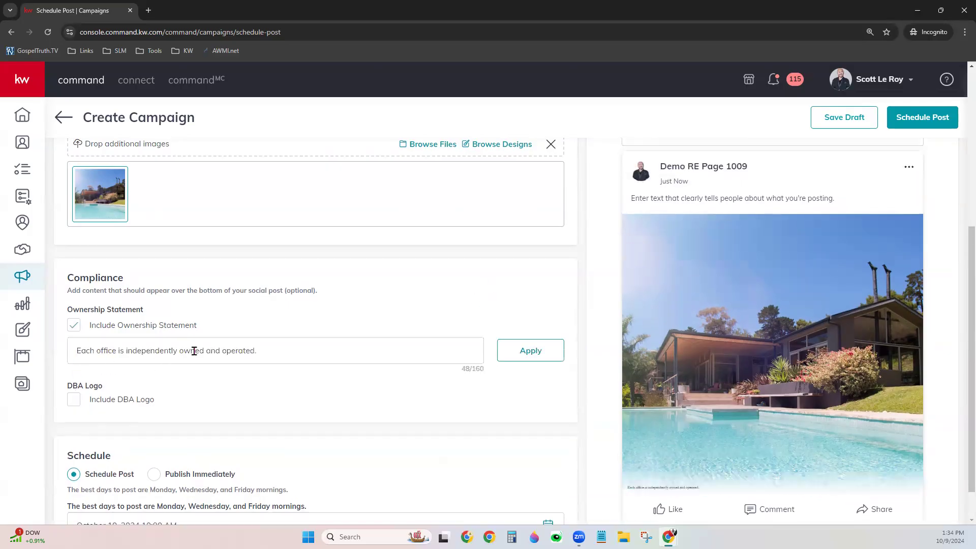
left_click(256, 351)
scroll(386, 435, "down", 1)
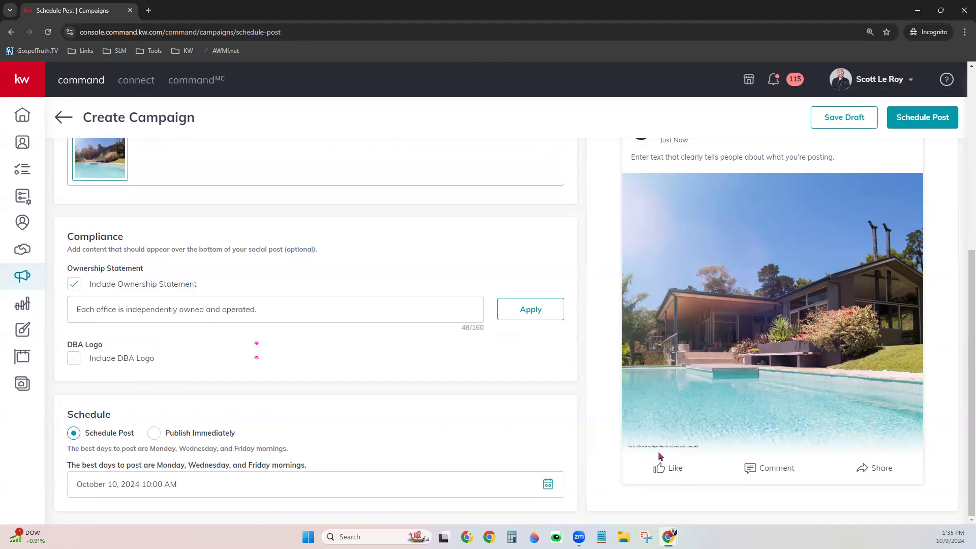
left_click(74, 359)
scroll(723, 428, "down", 1)
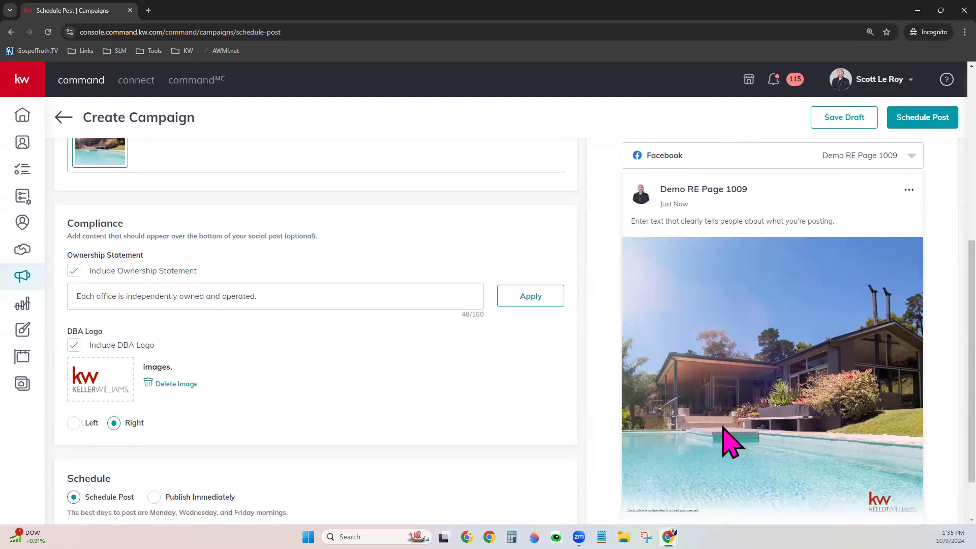
scroll(730, 442, "down", 1)
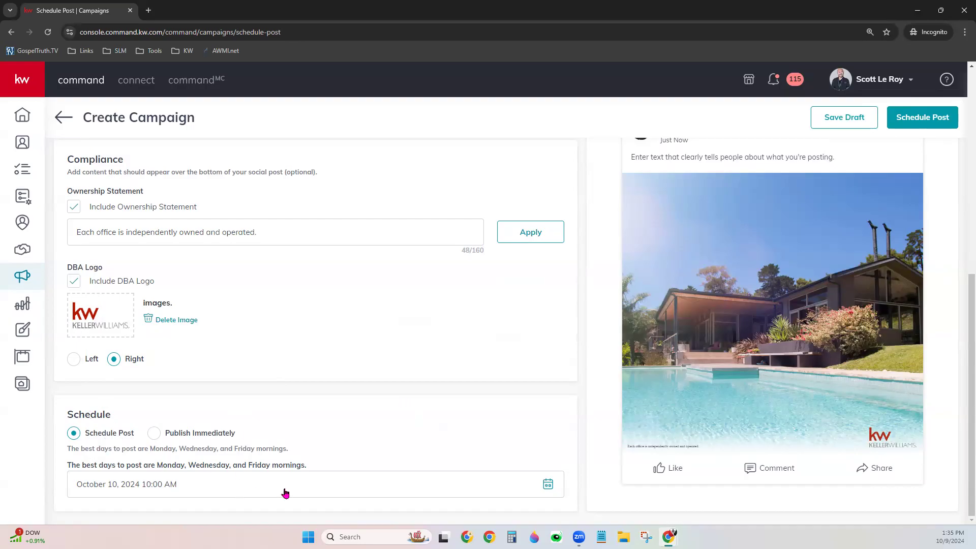
- Keep the post on Schedule Post rather than immediate and set its date to October 17, 2024
scroll(665, 416, "up", 2)
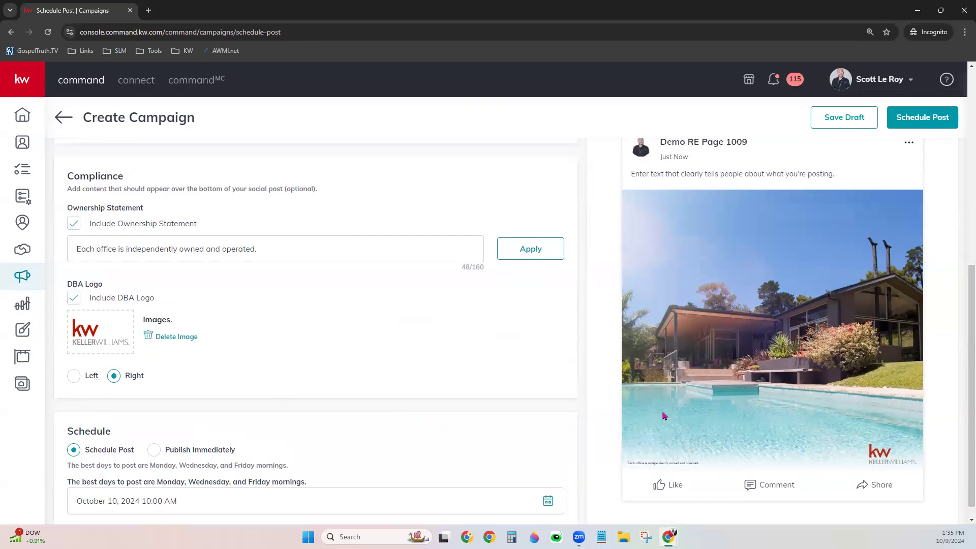
scroll(626, 442, "down", 2)
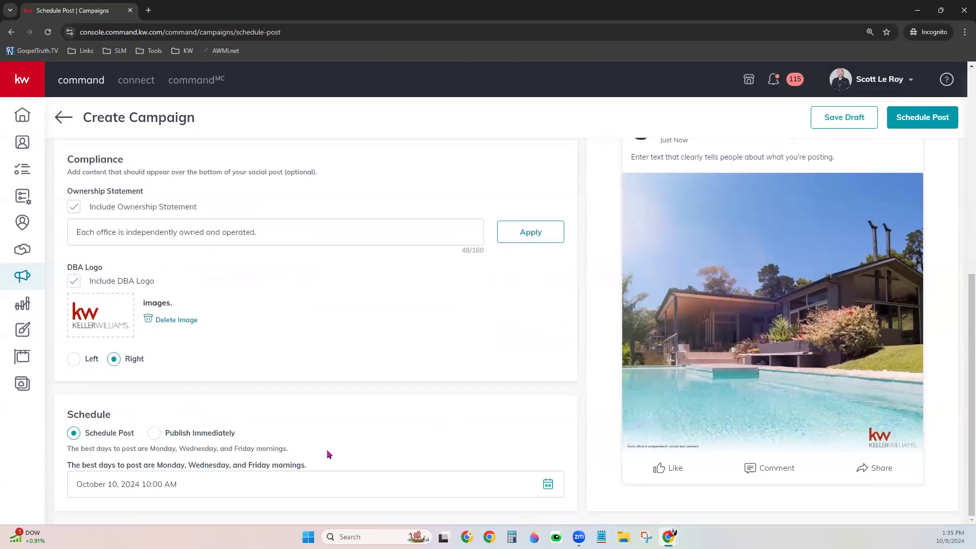
left_click(154, 433)
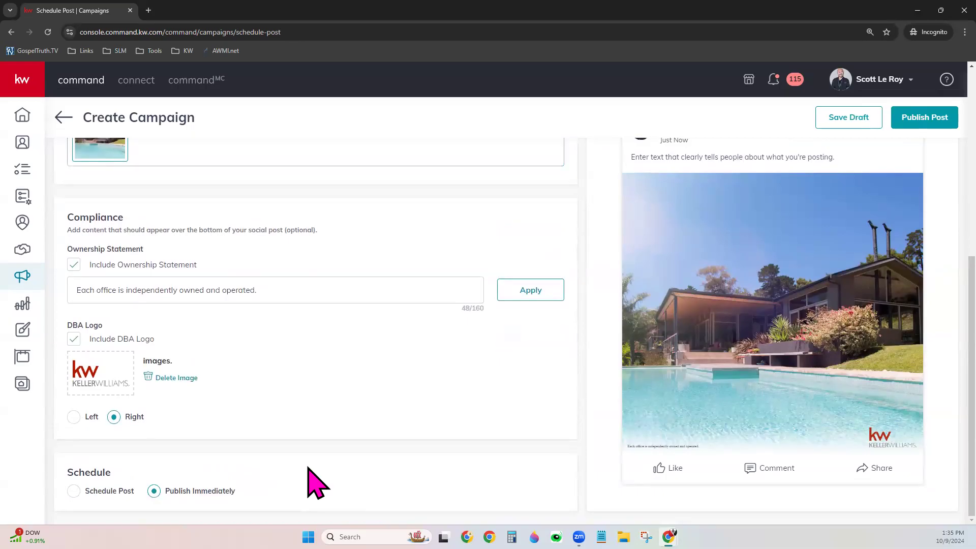
left_click(71, 492)
scroll(392, 497, "down", 1)
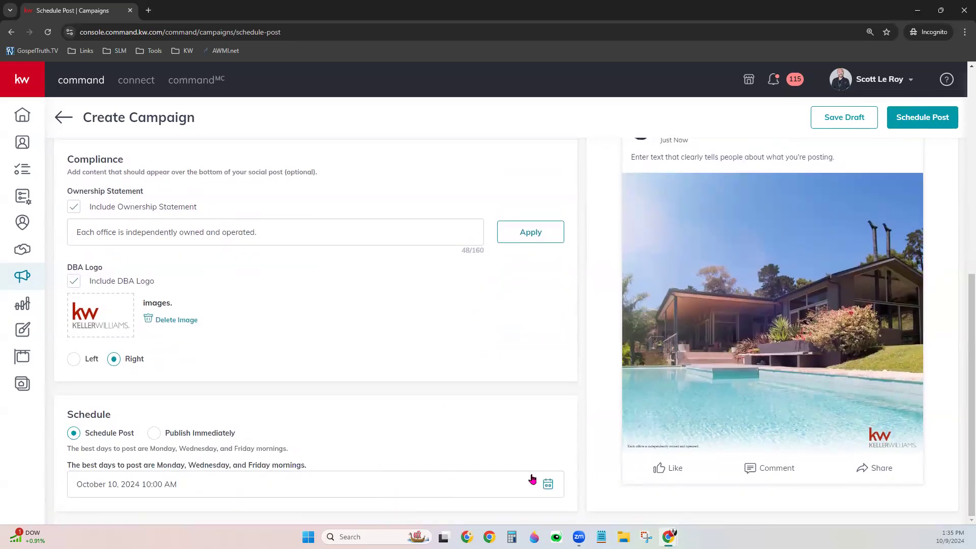
left_click(548, 486)
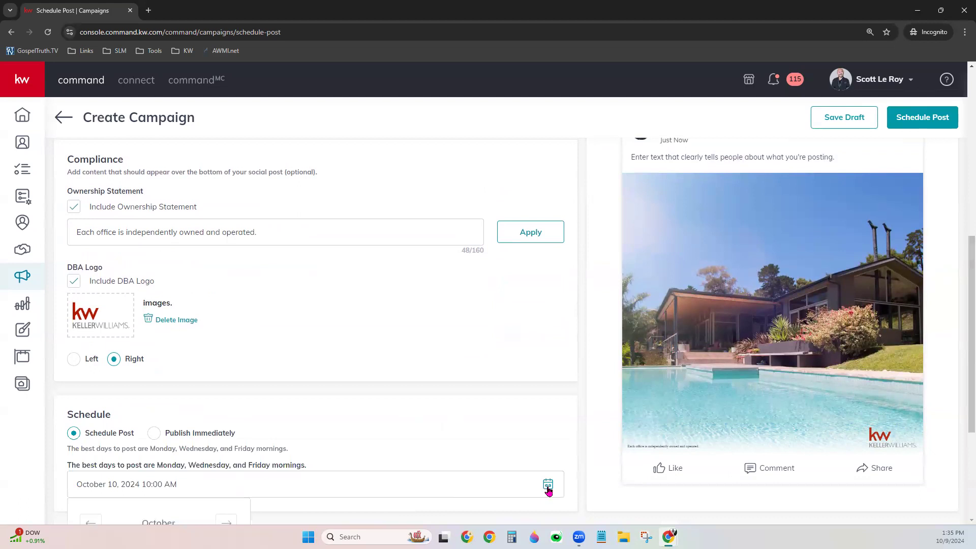
scroll(341, 460, "down", 3)
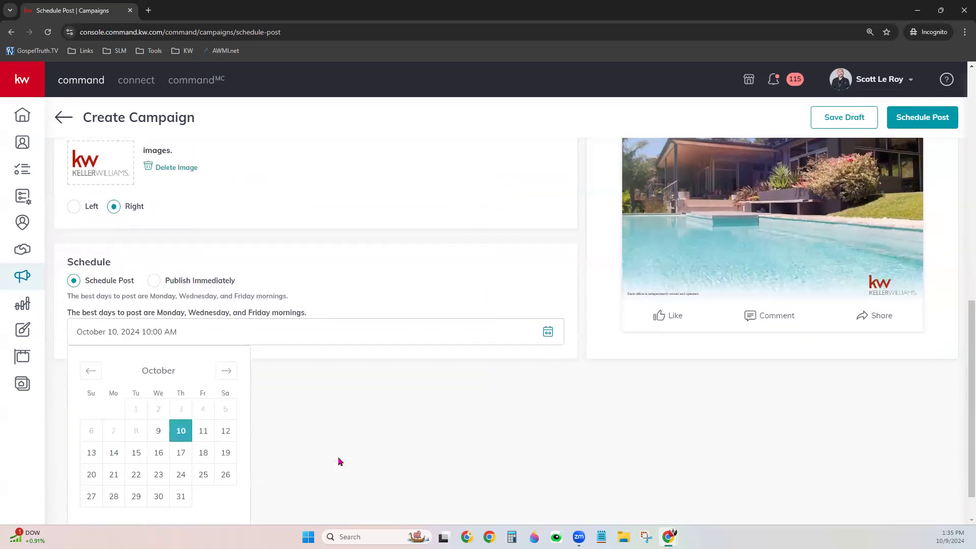
left_click(181, 452)
left_click(349, 356)
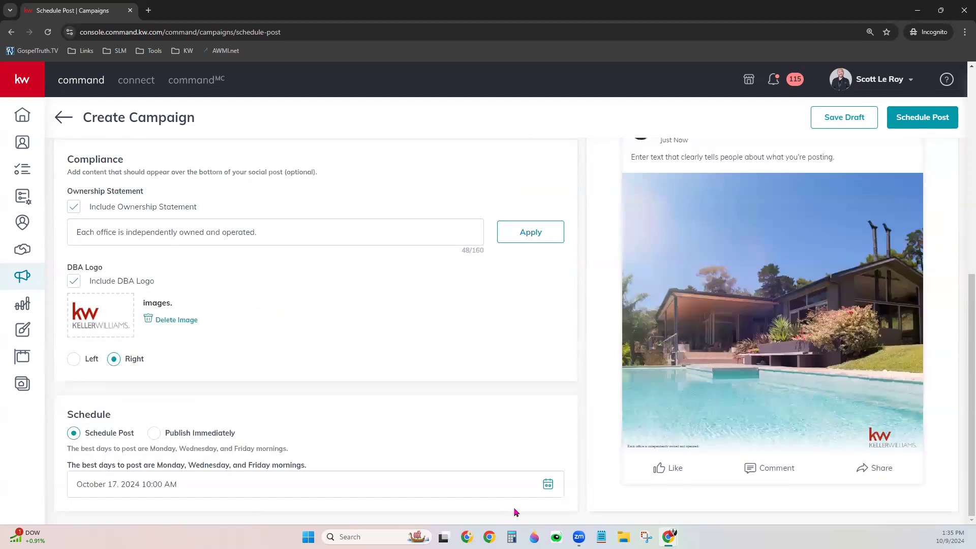
- Raise the scheduled posting time by two hours to 3:00 AM
left_click(548, 484)
scroll(551, 434, "down", 3)
scroll(330, 415, "down", 1)
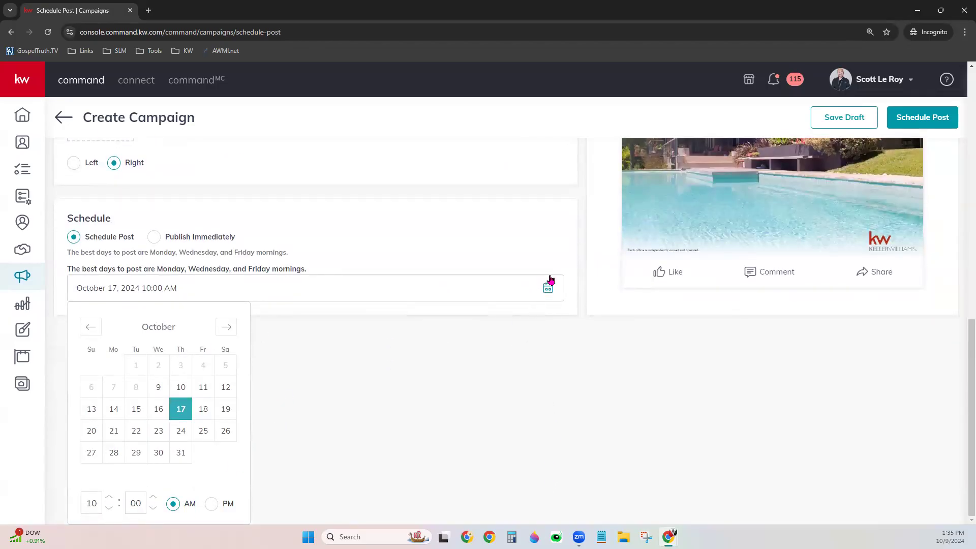
left_click(108, 498)
left_click(109, 499)
left_click(338, 407)
scroll(412, 450, "up", 3)
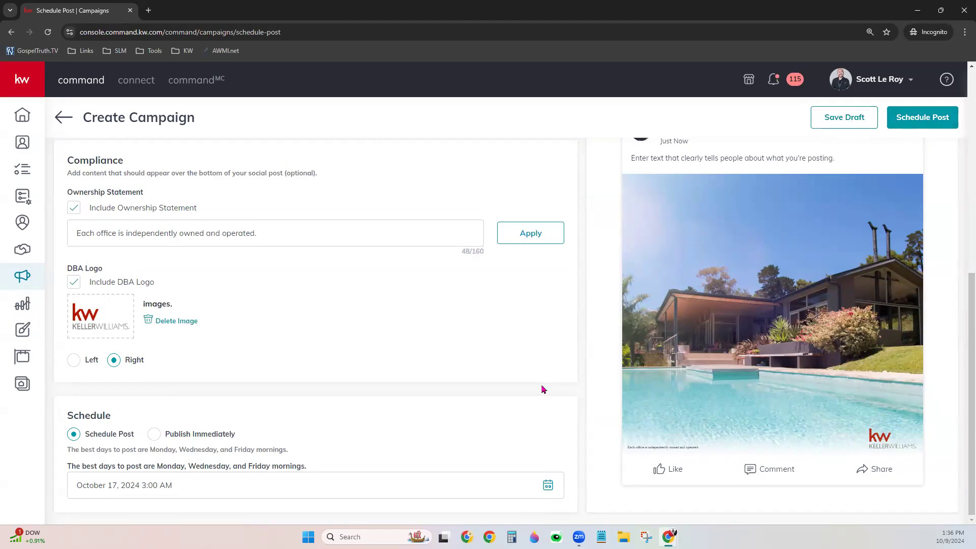
scroll(543, 389, "up", 6)
- Write 'New Listing! Come See it on Sunday 1:00pm!' with 123 Main St, Somewhere, CA 12345 and a heart-eyes emoji
scroll(544, 387, "up", 2)
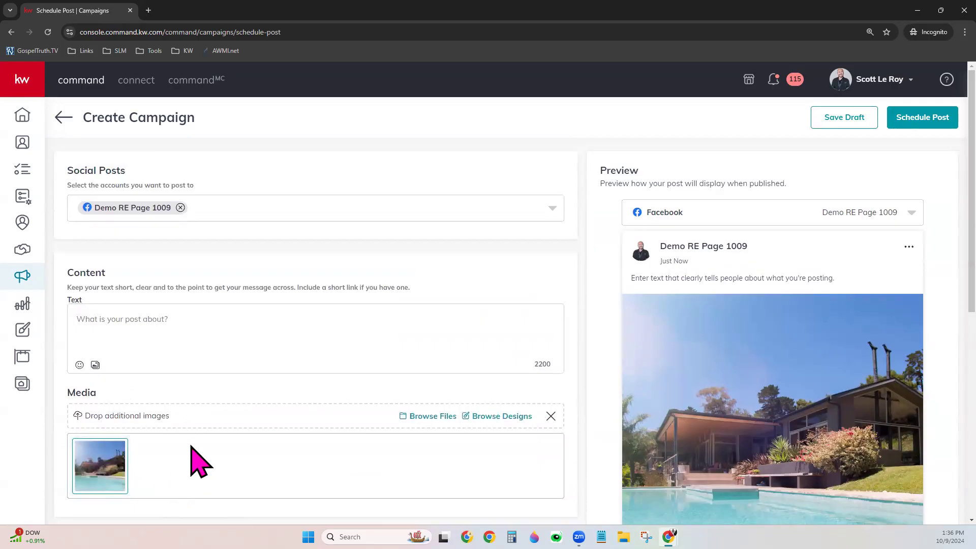
left_click(157, 314)
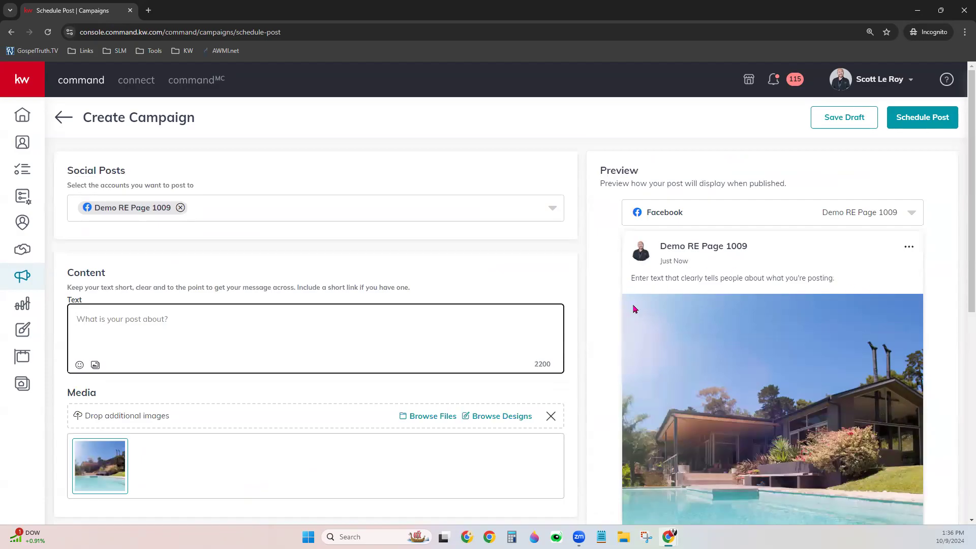
type("New ")
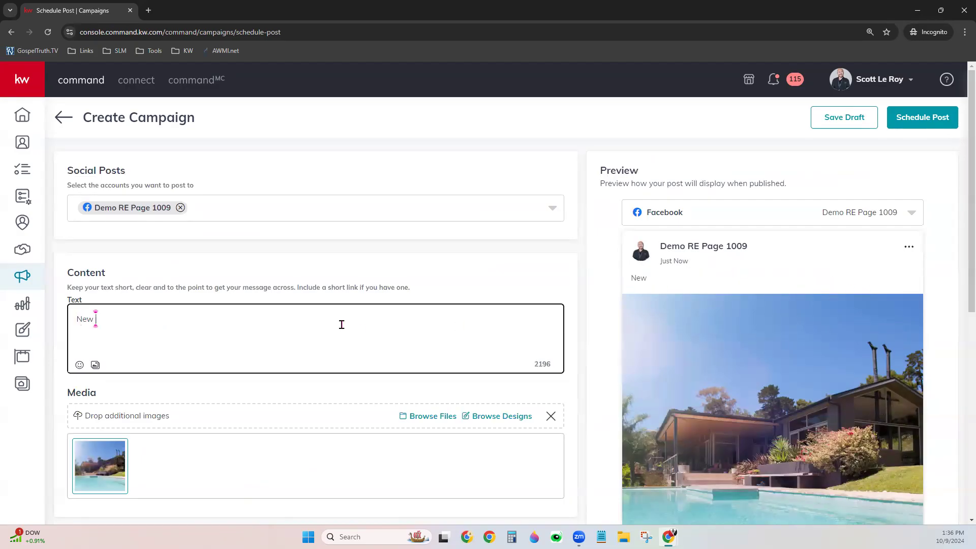
type("Listing! Come S")
type("ee it on ")
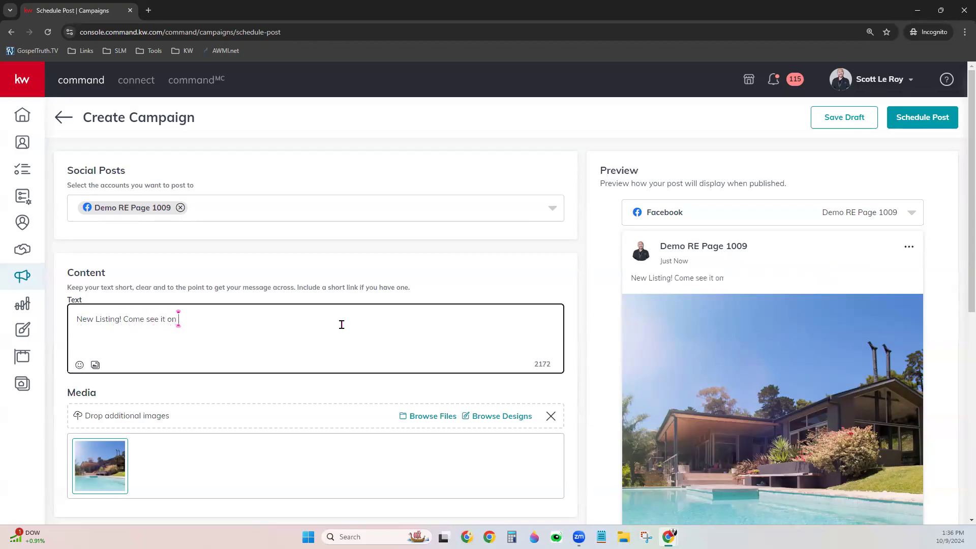
type("Sunday 1:")
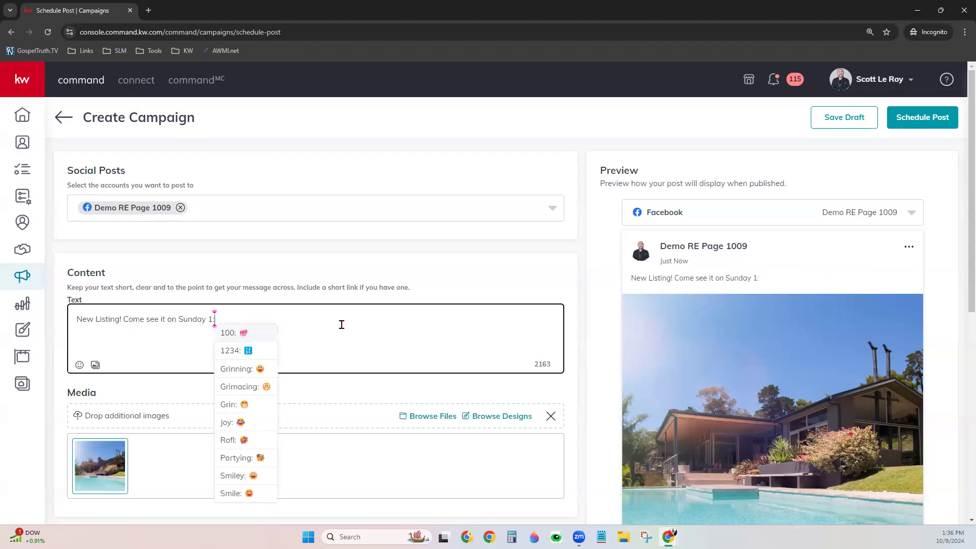
type("00pm!")
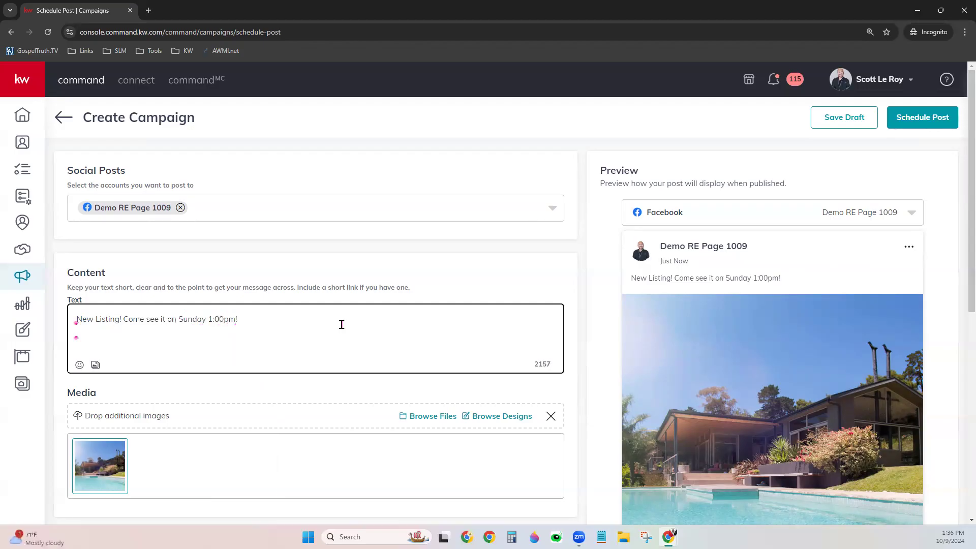
type("123 Main s")
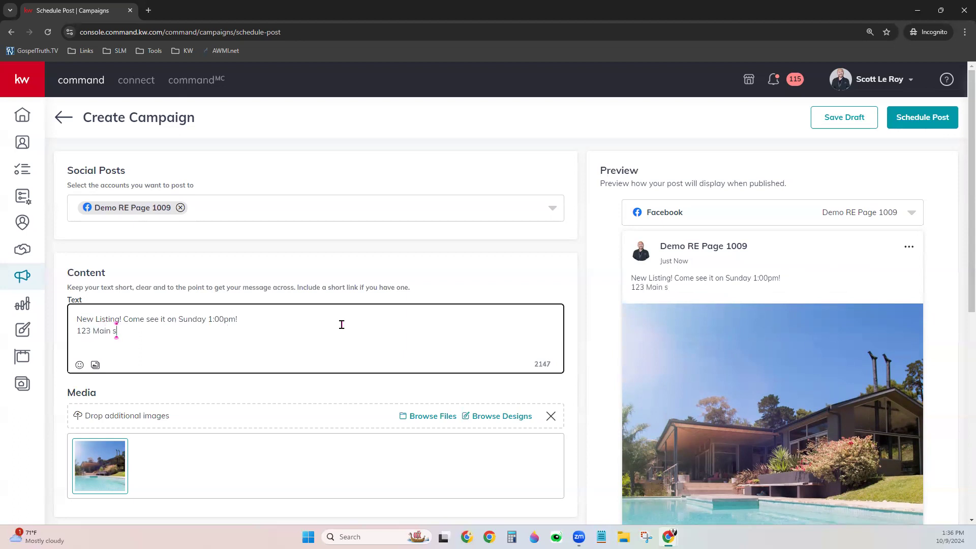
key("BackSpace")
type("St")
key("Return")
type("Somewhe")
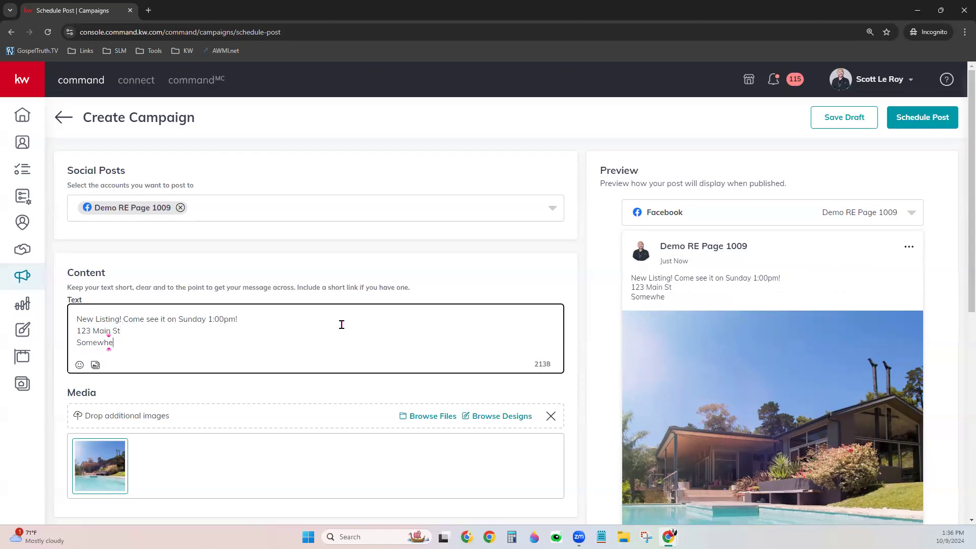
type("re, CA 12345")
left_click(335, 392)
left_click(79, 365)
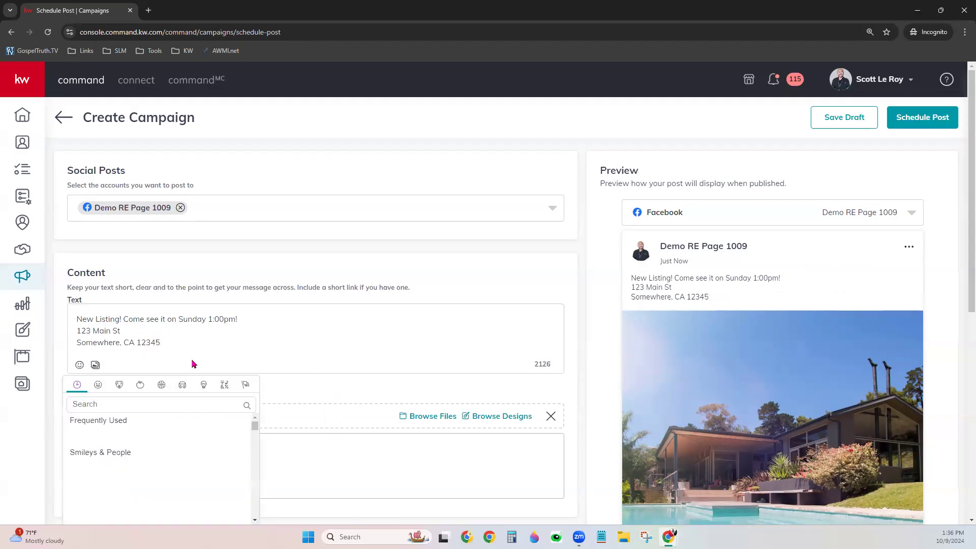
left_click(129, 437)
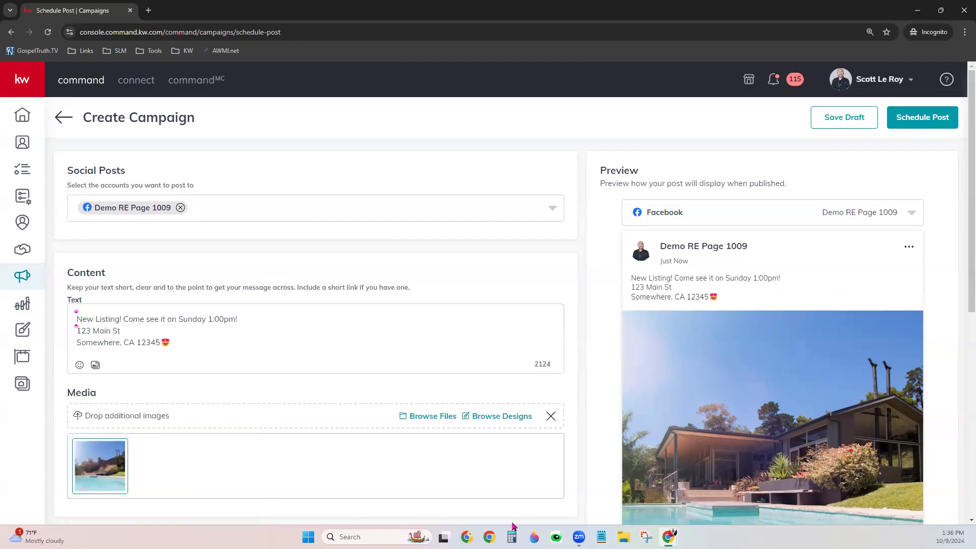
- Review the Facebook post and confirm scheduling it for Thursday, Oct 17 at 03:00 AM
left_click(914, 122)
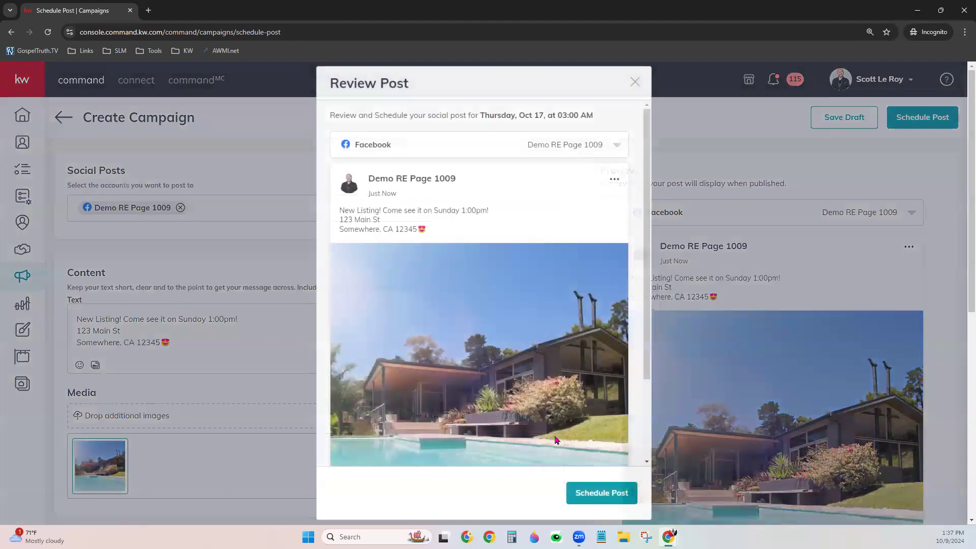
left_click(581, 488)
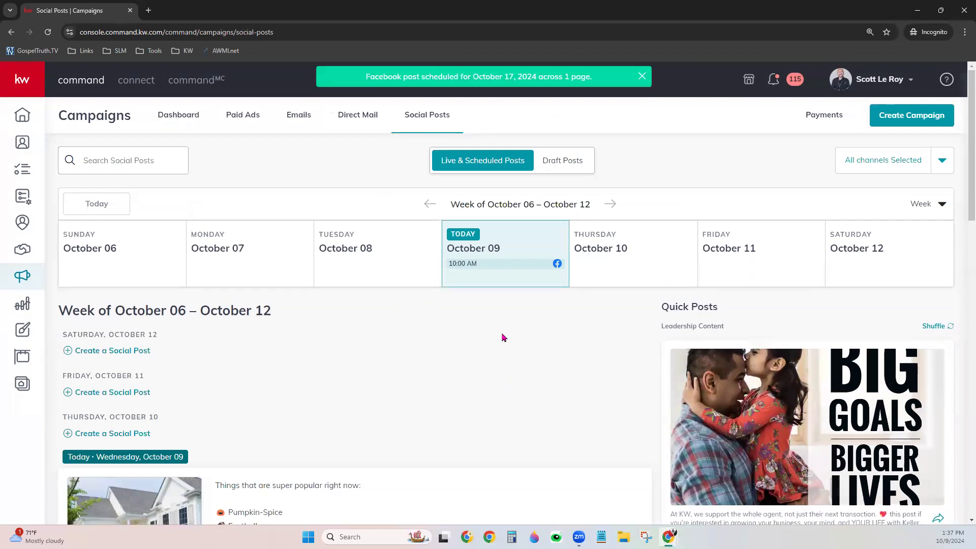
left_click(925, 213)
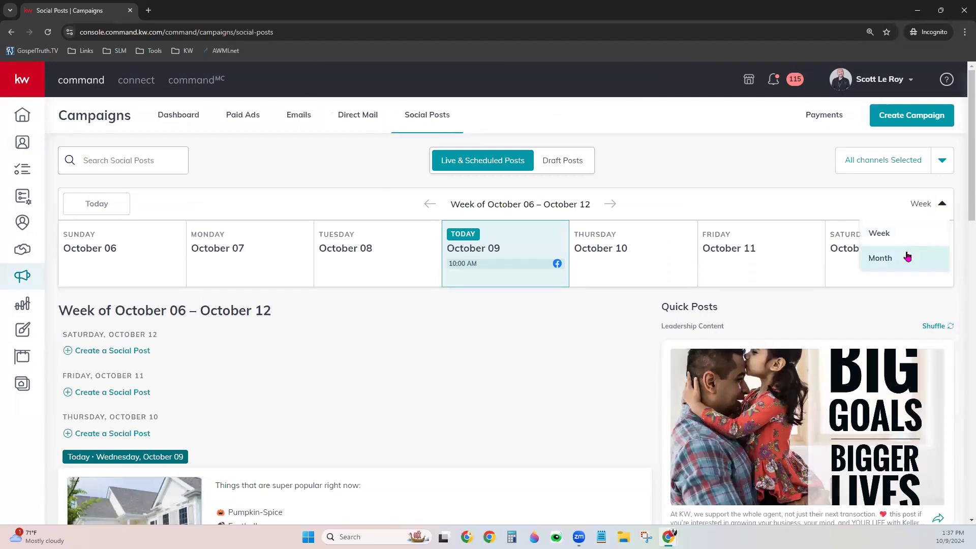
left_click(879, 258)
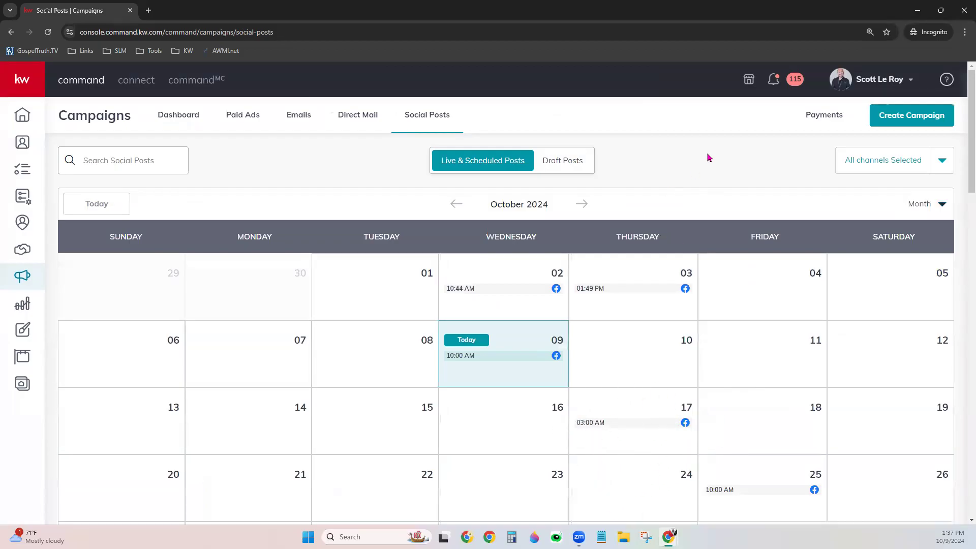
left_click(933, 210)
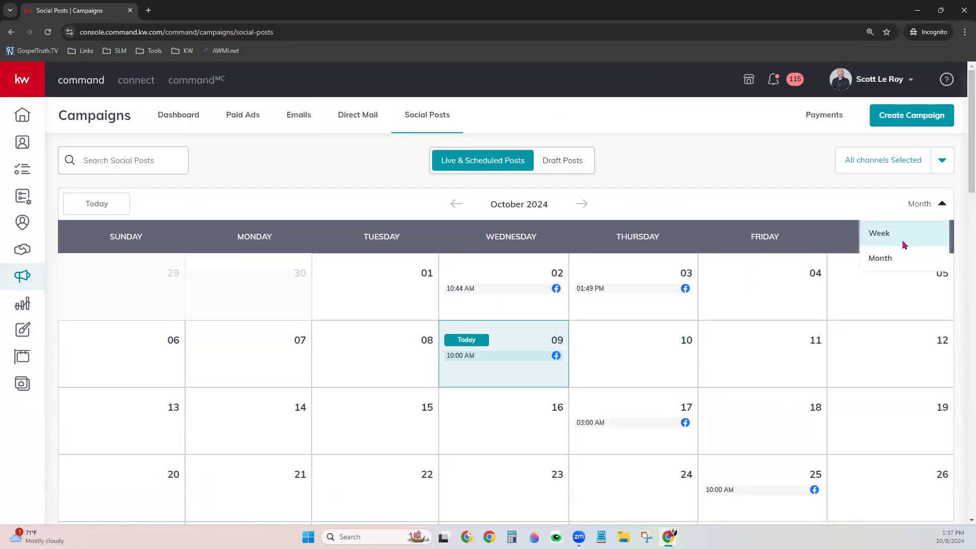
left_click(904, 240)
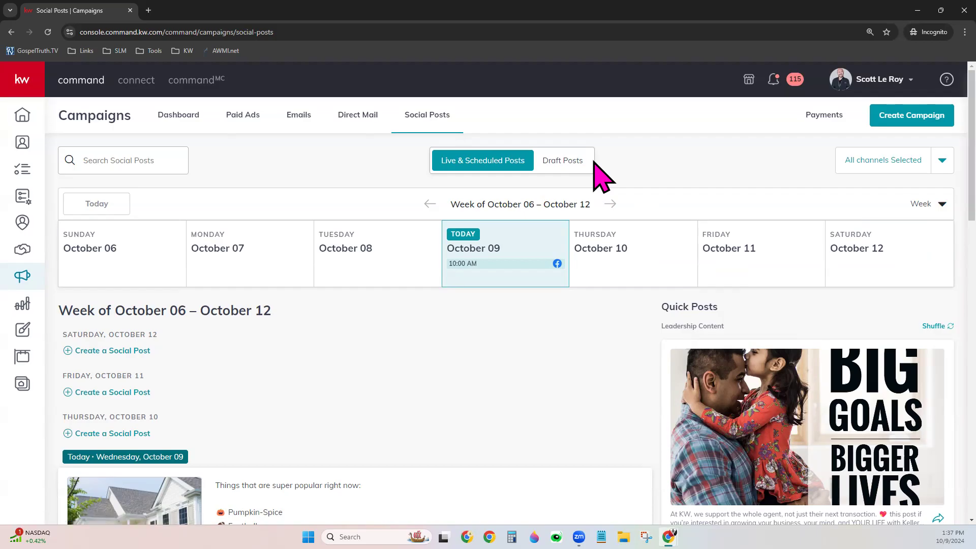
- Launch the Paid Ads Quick Start and open Assets > Facebook Pages to see Demo RE Page 1009
left_click(247, 126)
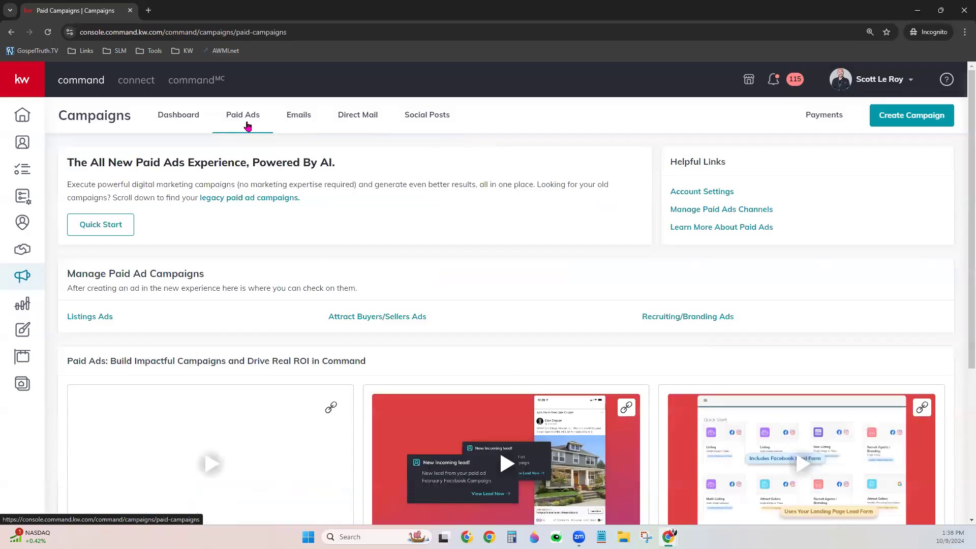
left_click(122, 233)
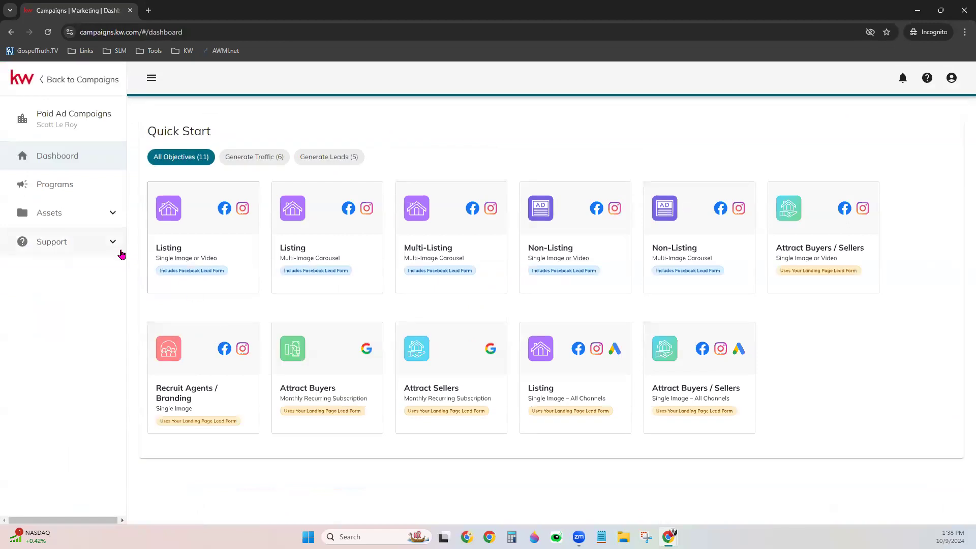
left_click(112, 214)
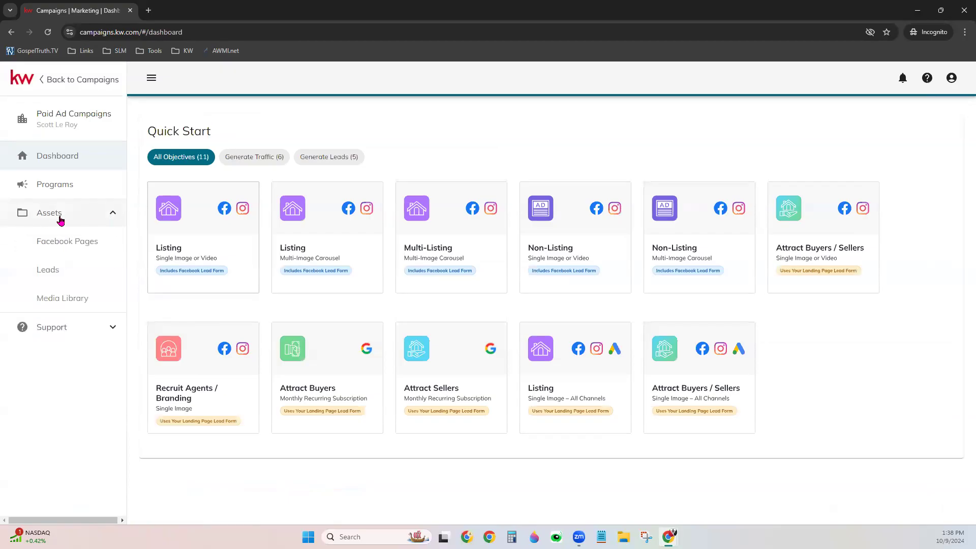
left_click(61, 245)
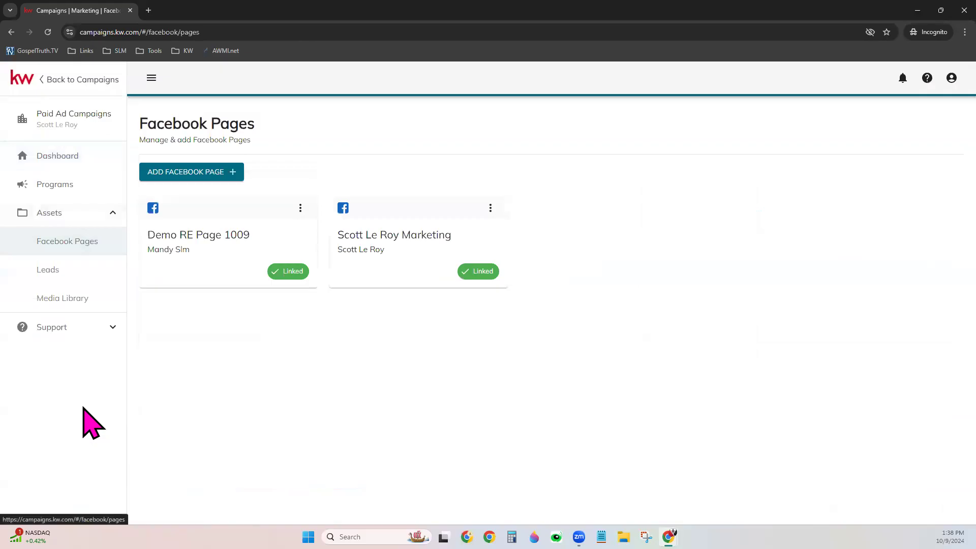
- Return to the Dashboard's Quick Start page, which lists the 11 ad objectives
left_click(48, 152)
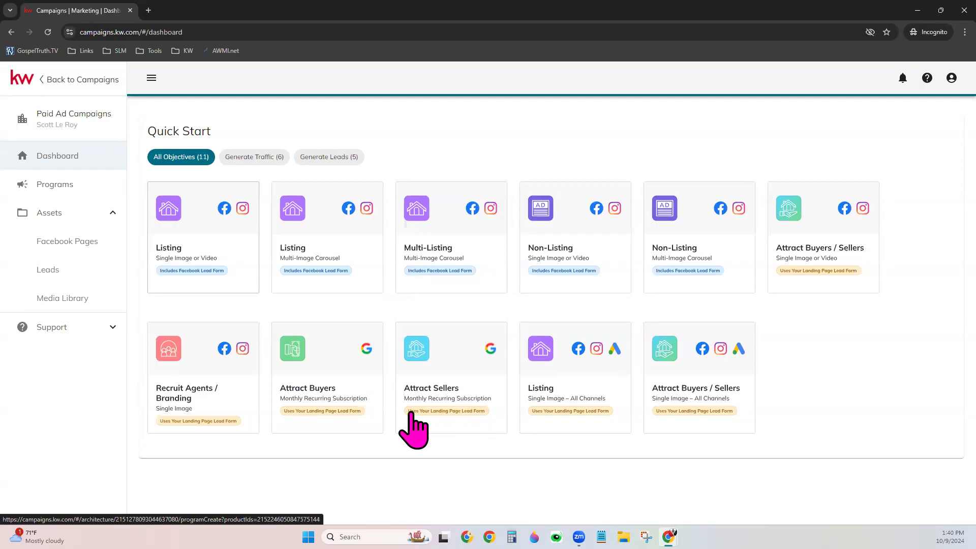
- Zoom Chrome to 200% and scroll down through the ad program cards
left_click(965, 31)
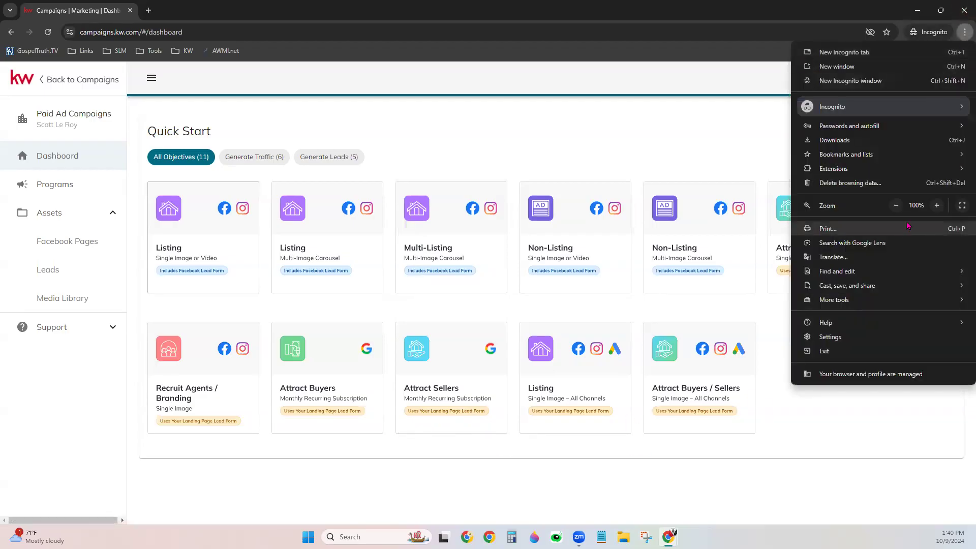
left_click(937, 205)
left_click(938, 204)
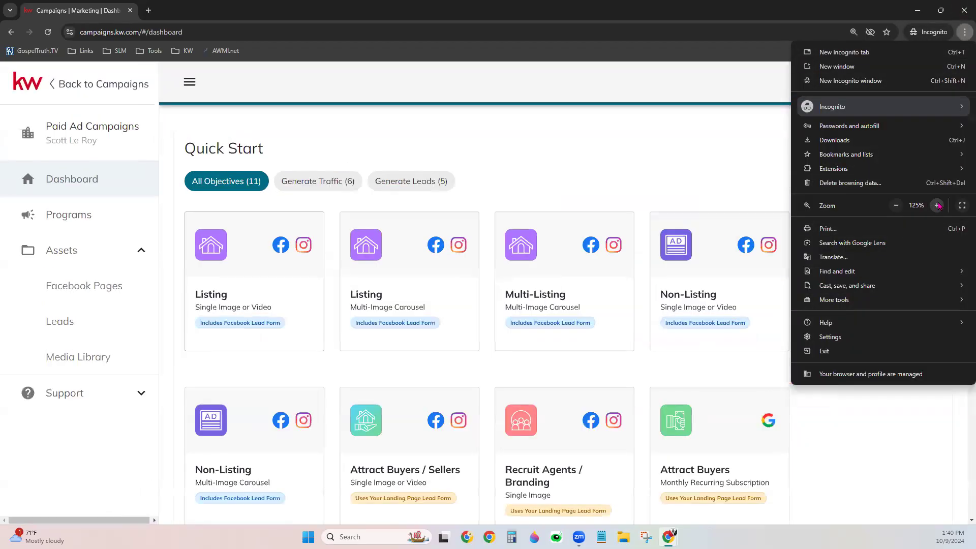
left_click(937, 204)
left_click(938, 204)
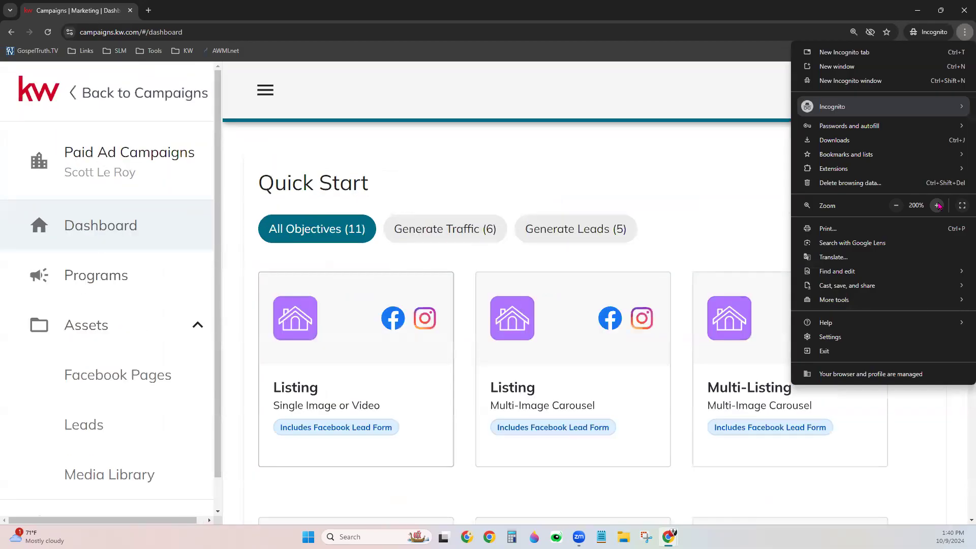
left_click(750, 396)
scroll(750, 396, "down", 3)
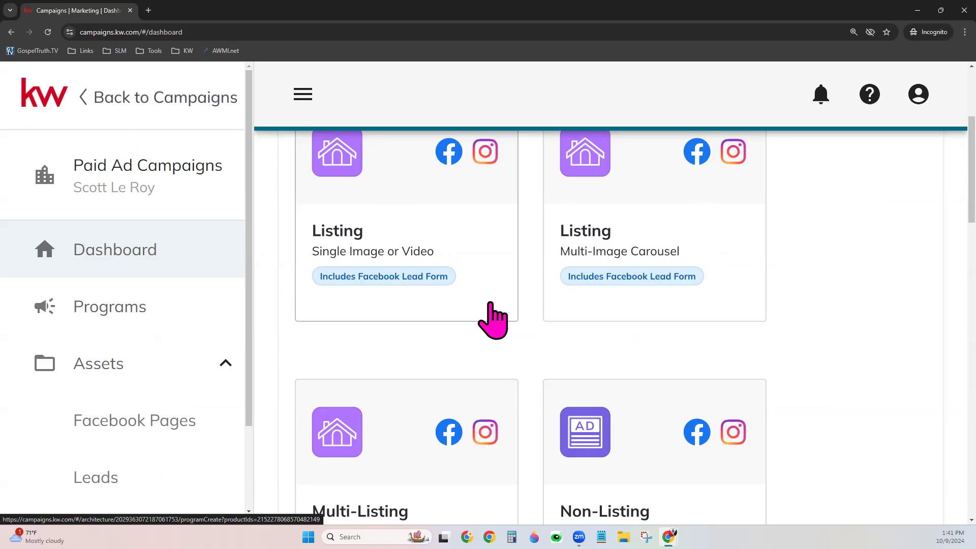
scroll(492, 319, "down", 9)
scroll(492, 319, "down", 5)
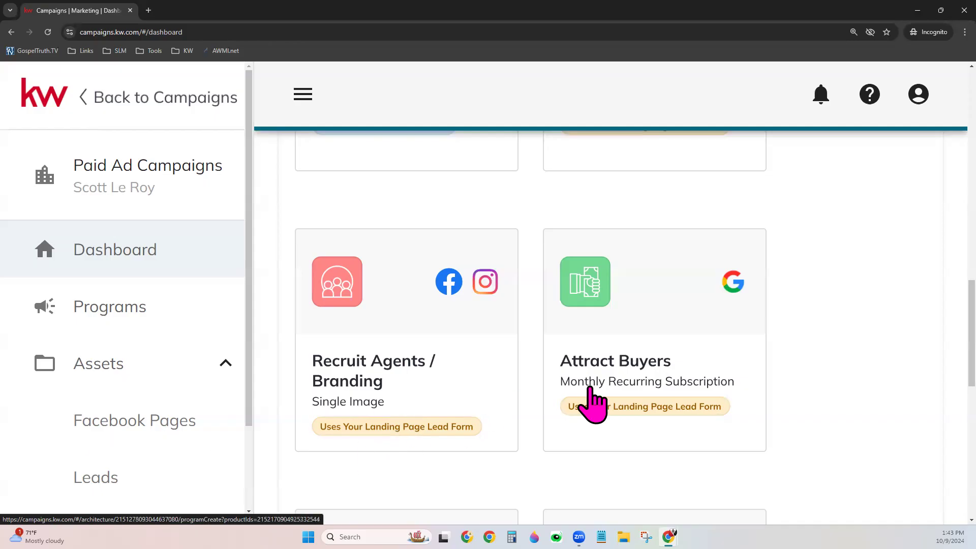
- Reset Chrome's page zoom to 100% so all 11 program cards are visible
left_click(964, 31)
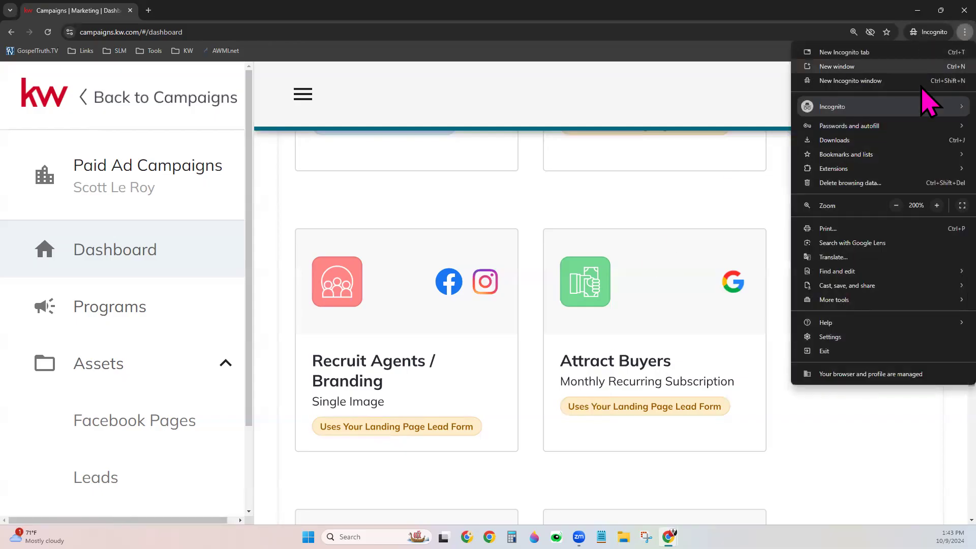
left_click(896, 205)
left_click(896, 205)
left_click(895, 205)
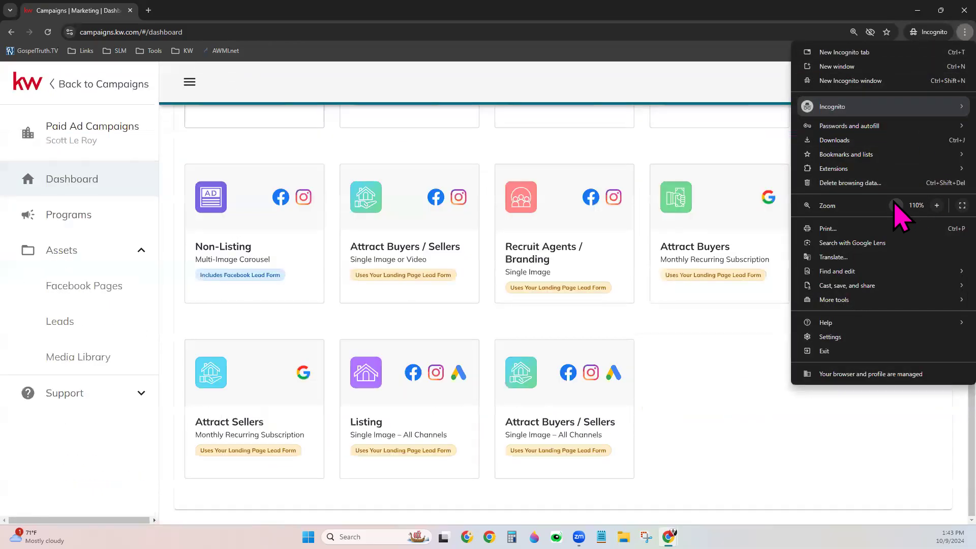
left_click(896, 205)
left_click(684, 397)
scroll(708, 436, "up", 2)
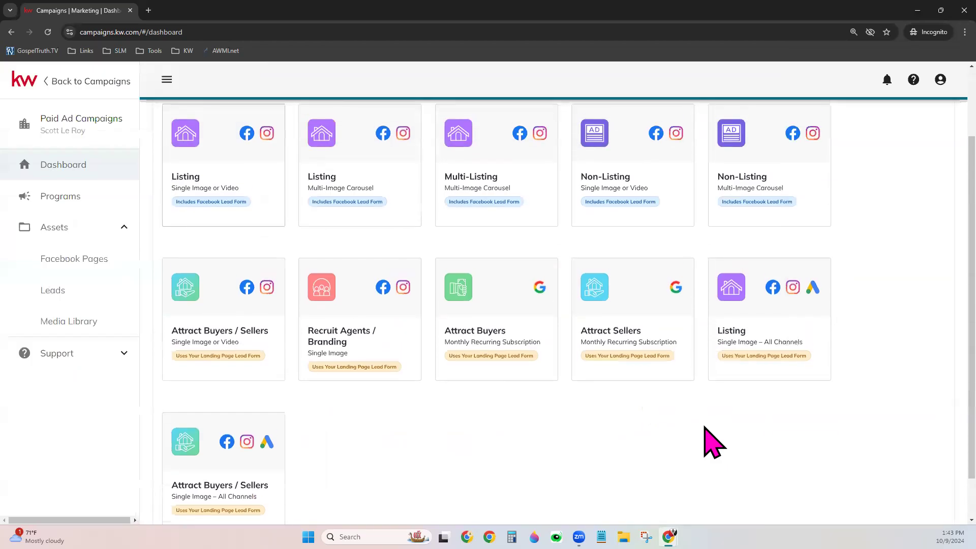
left_click(964, 32)
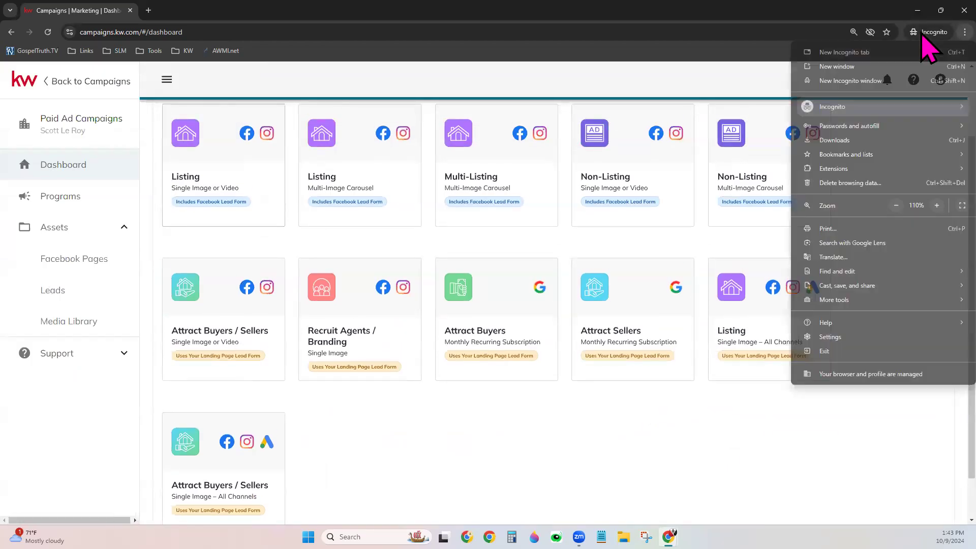
left_click(895, 205)
left_click(807, 455)
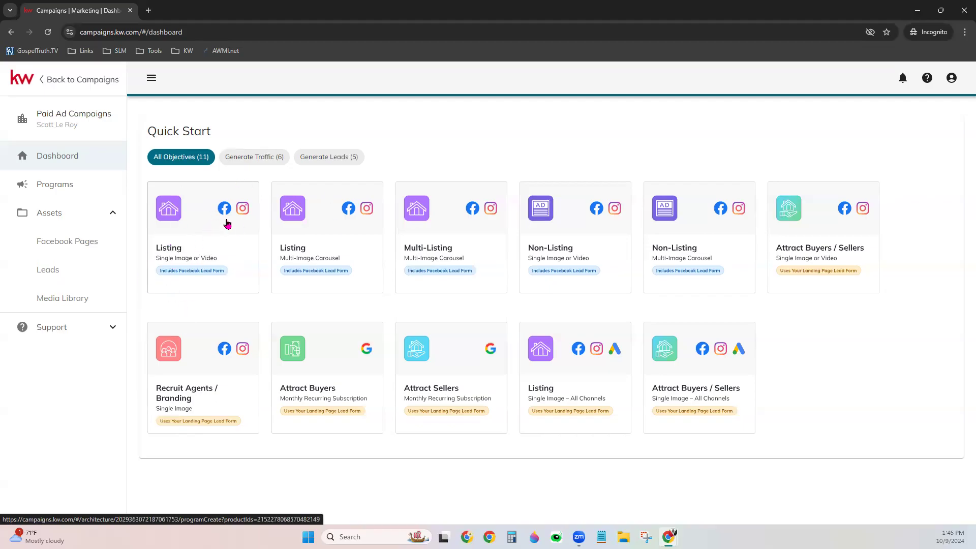
- Start a new Single Image or Video Listing program
left_click(200, 241)
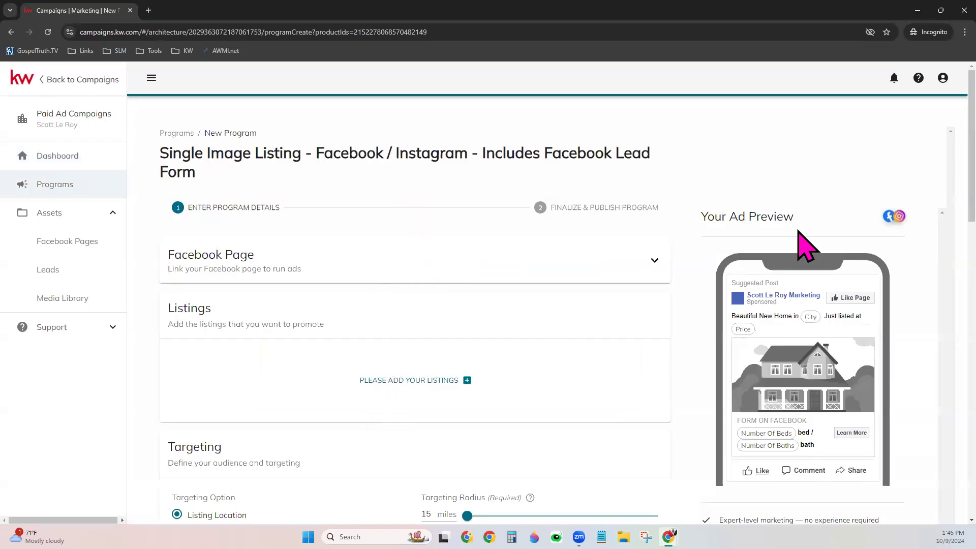
scroll(862, 316, "down", 2)
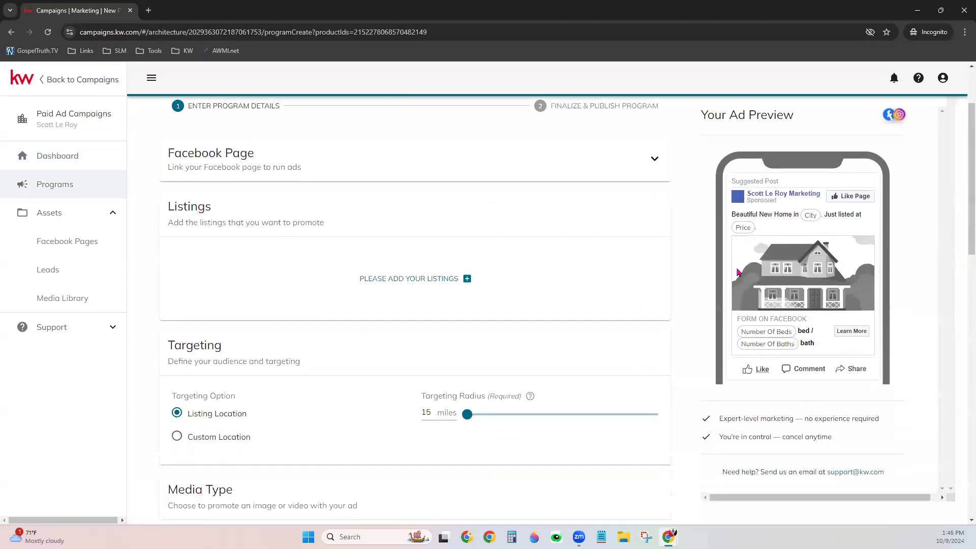
scroll(497, 397, "up", 2)
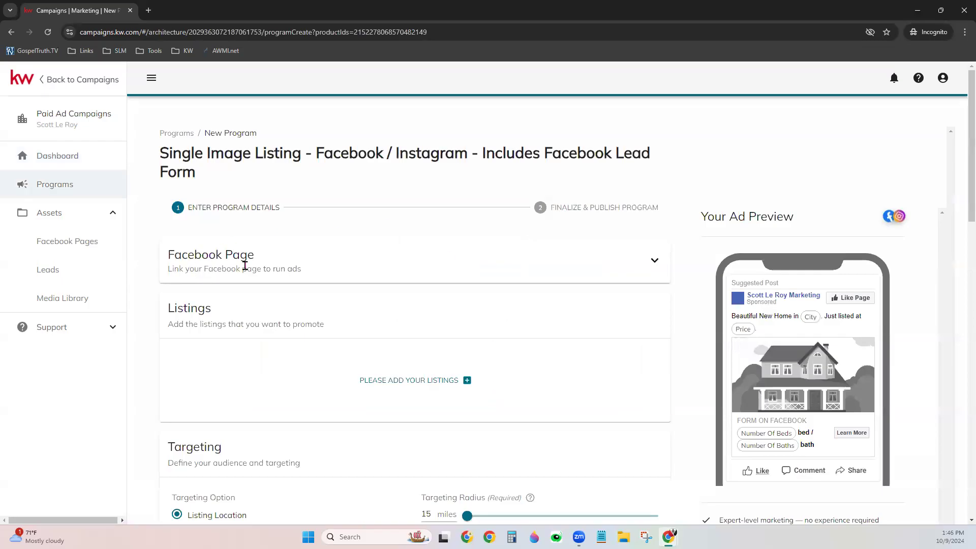
- Link the Demo RE Page 1009 Facebook page to the program
left_click(655, 260)
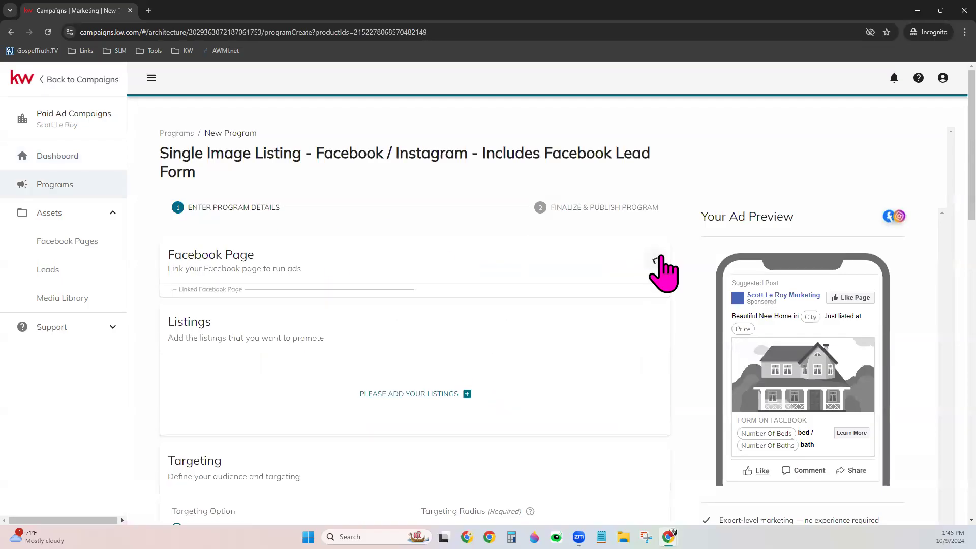
left_click(340, 310)
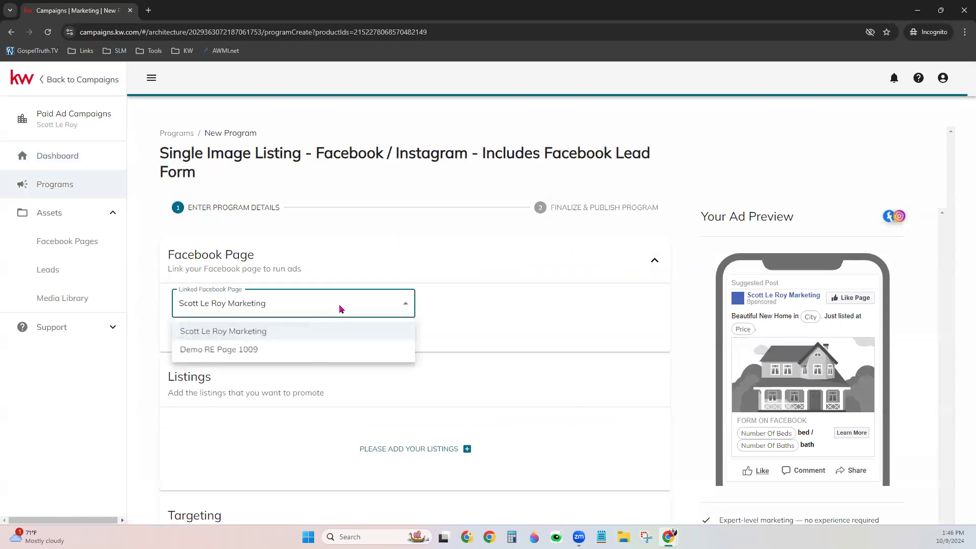
left_click(258, 352)
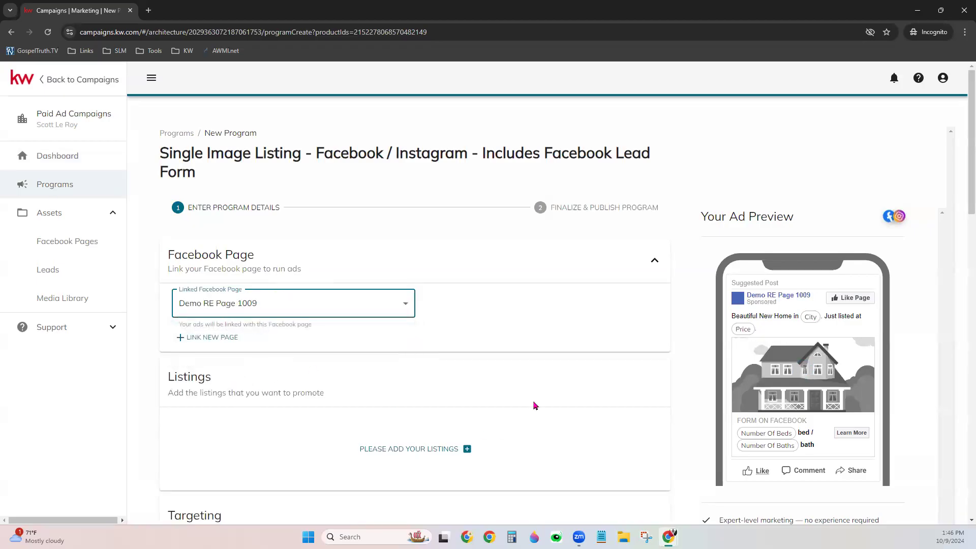
scroll(535, 405, "down", 3)
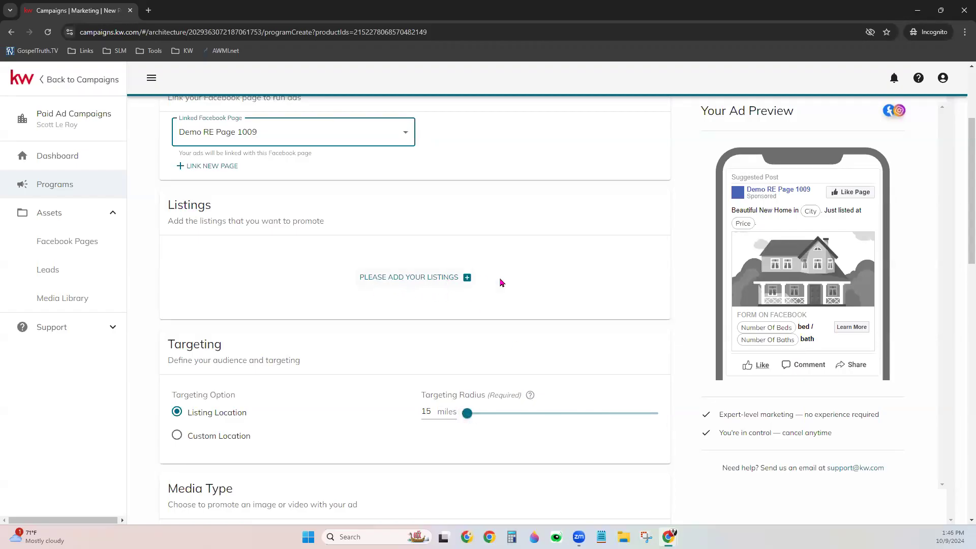
- Filter the listings by Street Address containing '123 Main St'
left_click(442, 281)
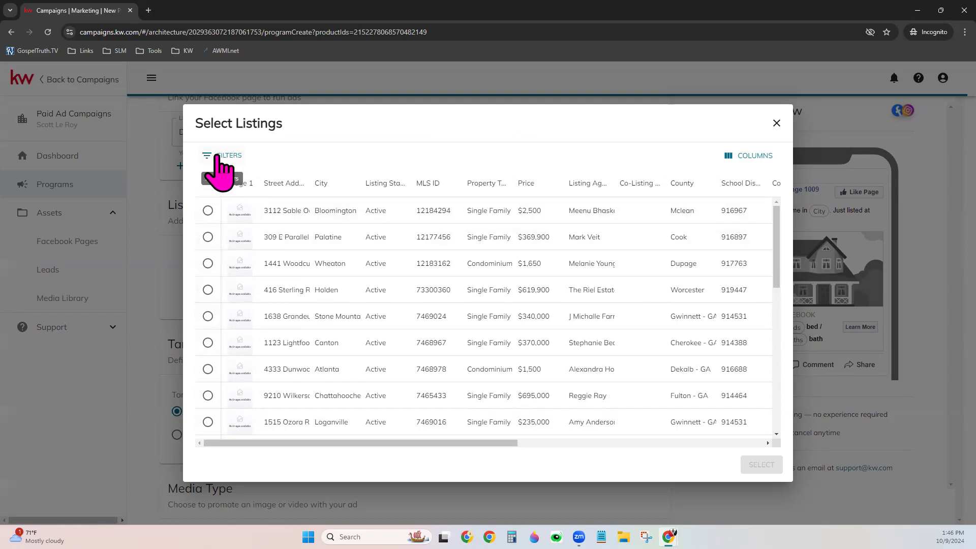
left_click(218, 158)
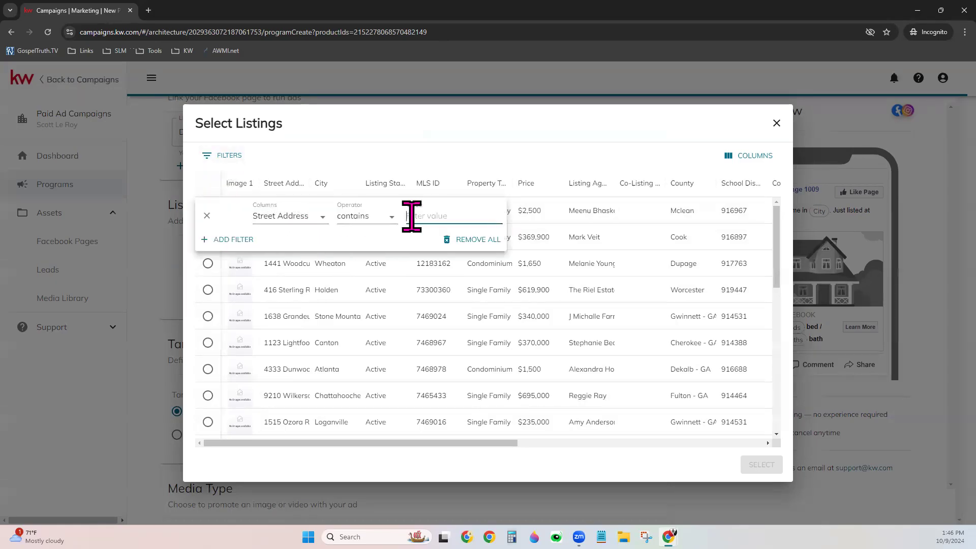
type("123")
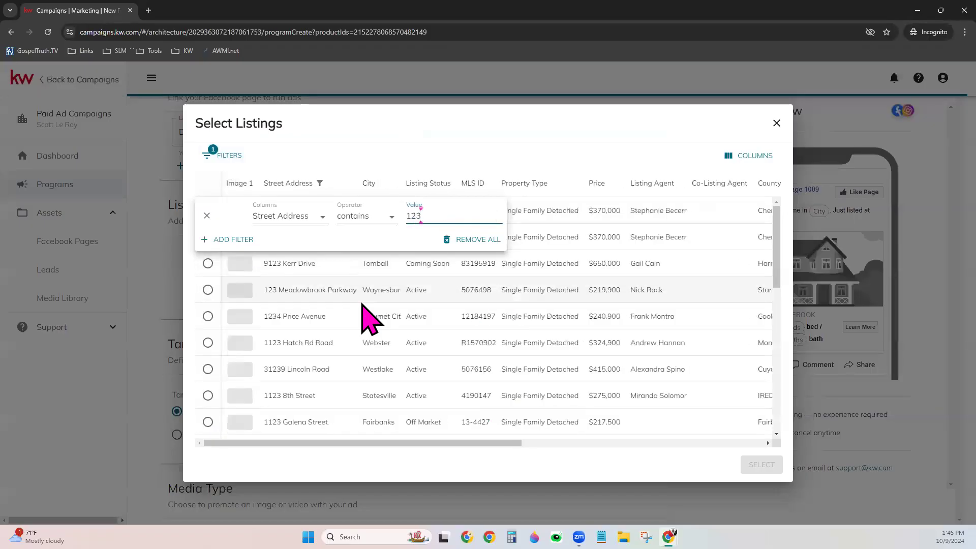
type(" Main St")
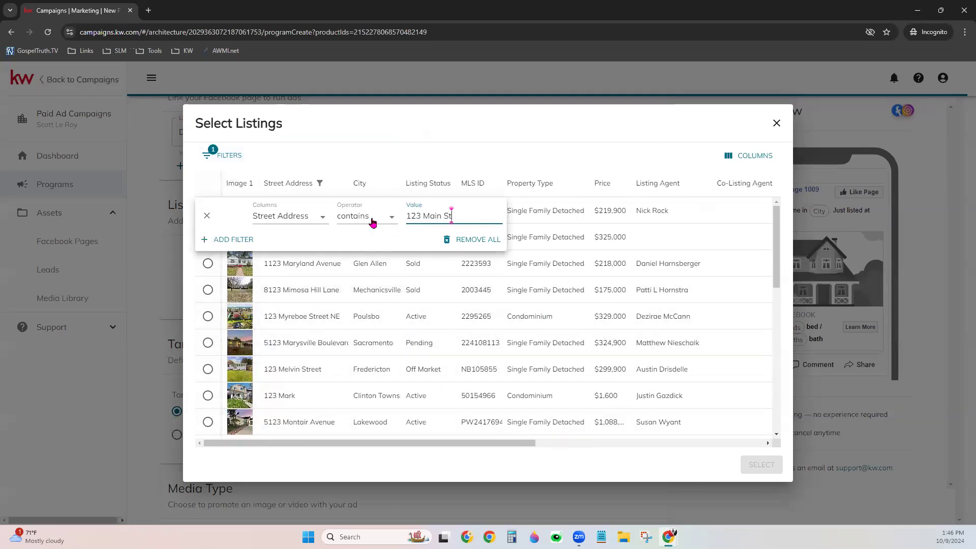
left_click(289, 216)
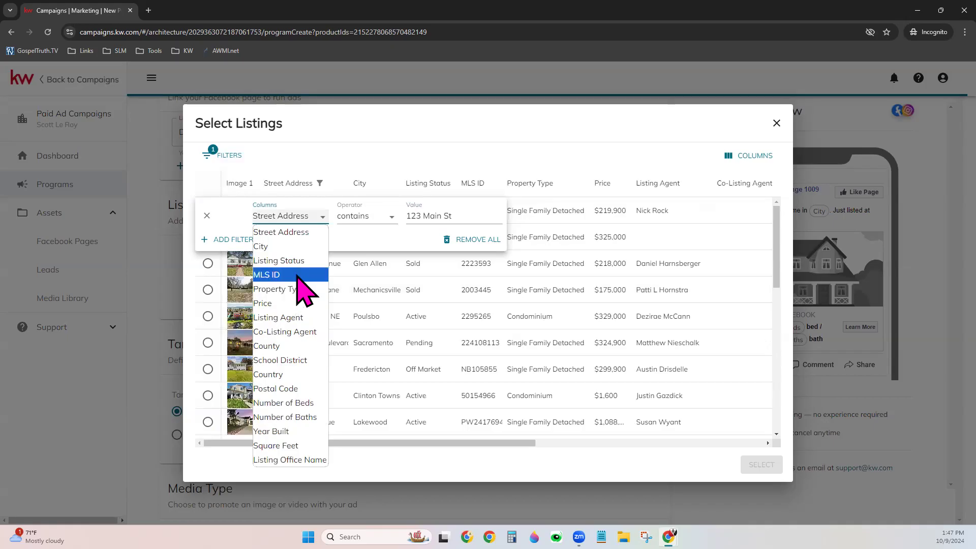
left_click(365, 148)
left_click(366, 148)
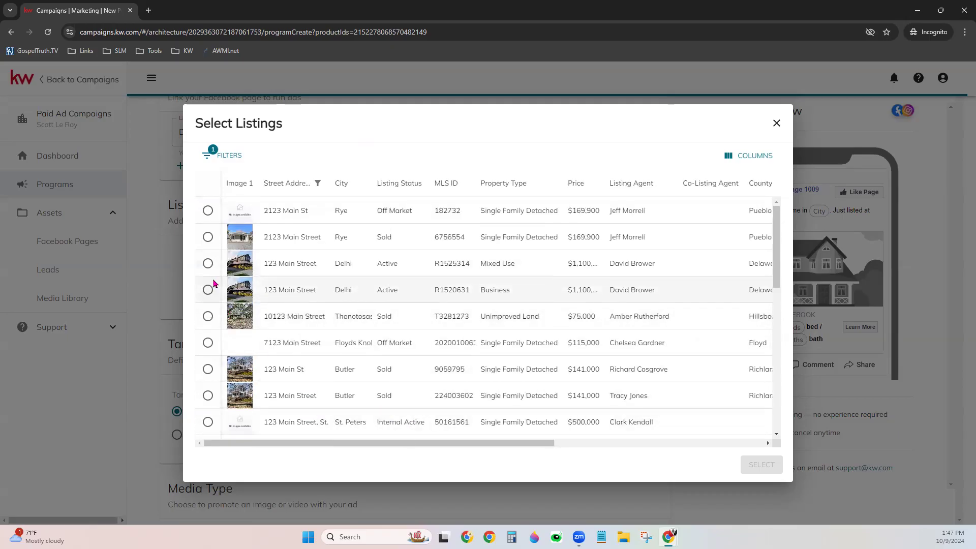
- Select the 123 Main Street listing in Delhi and add it to the program
scroll(337, 323, "down", 7)
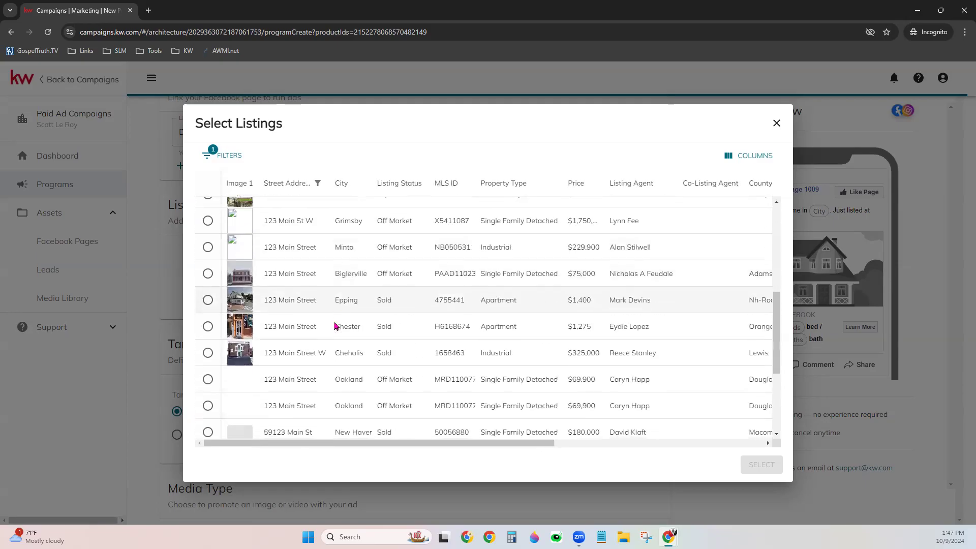
scroll(409, 407, "down", 2)
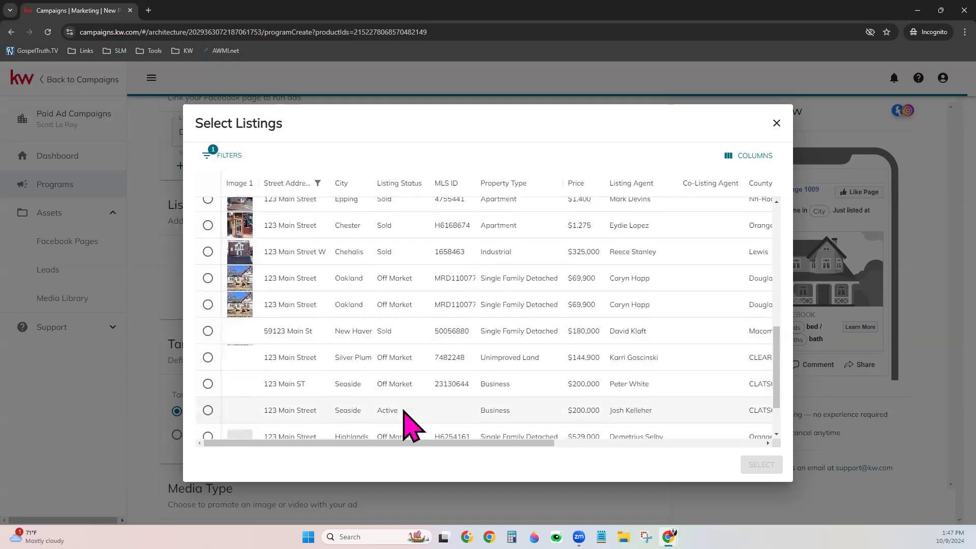
scroll(409, 421, "down", 2)
left_click(398, 183)
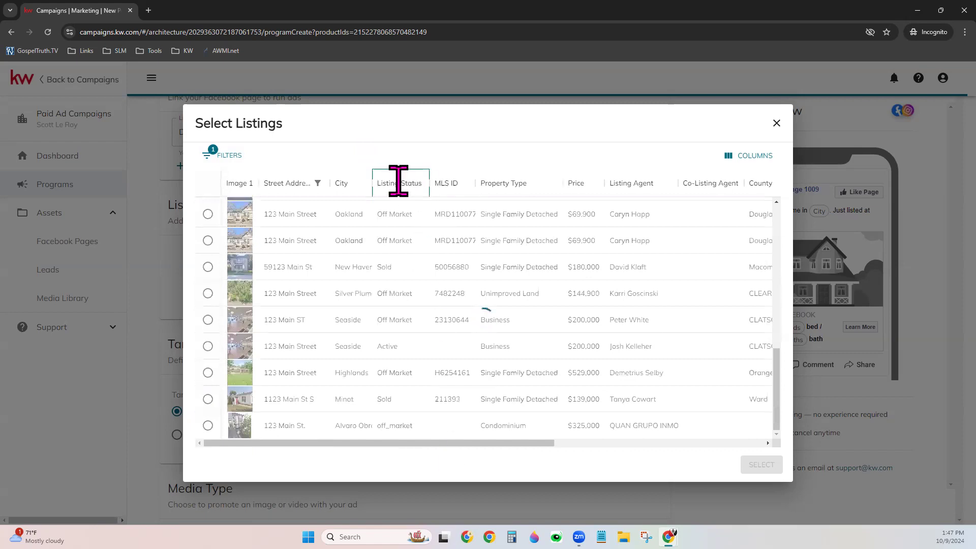
scroll(414, 287, "up", 8)
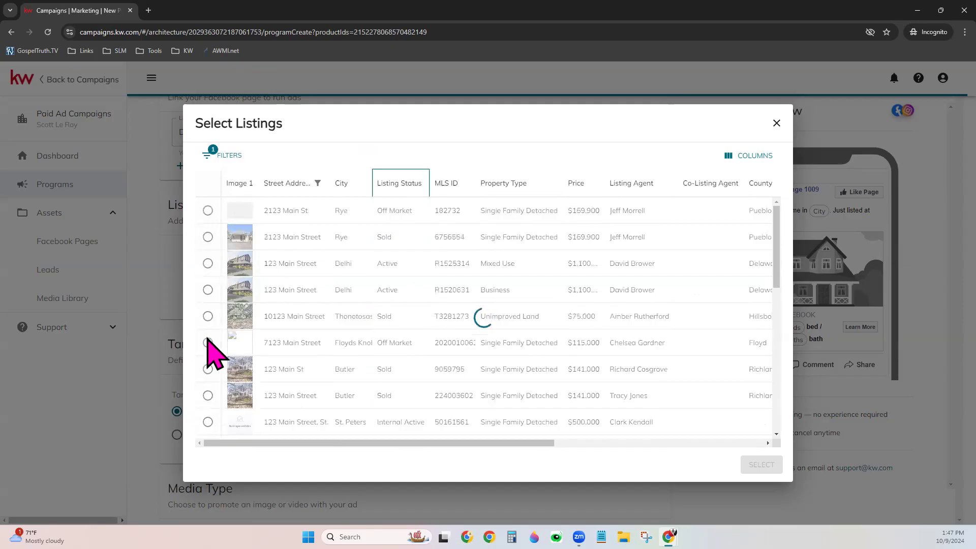
left_click(229, 155)
left_click(382, 147)
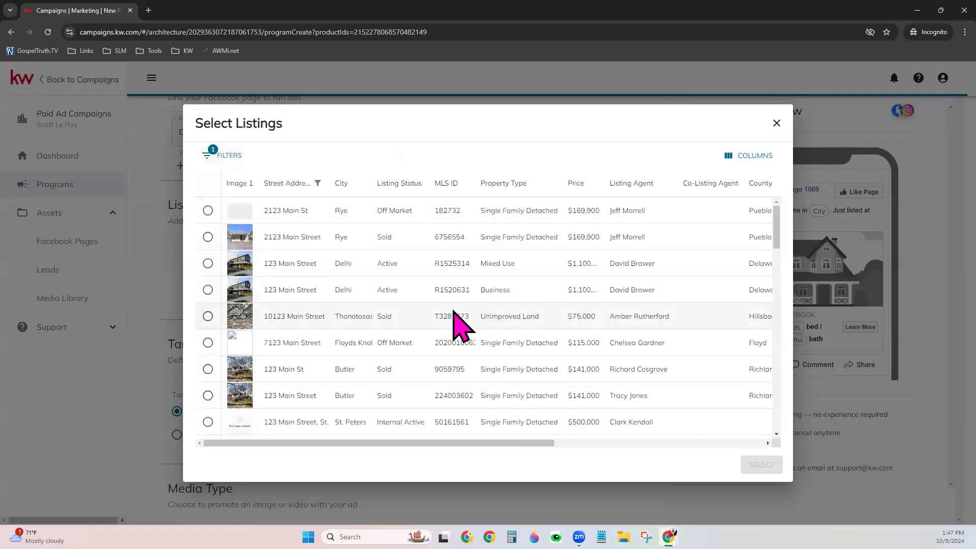
left_click(208, 263)
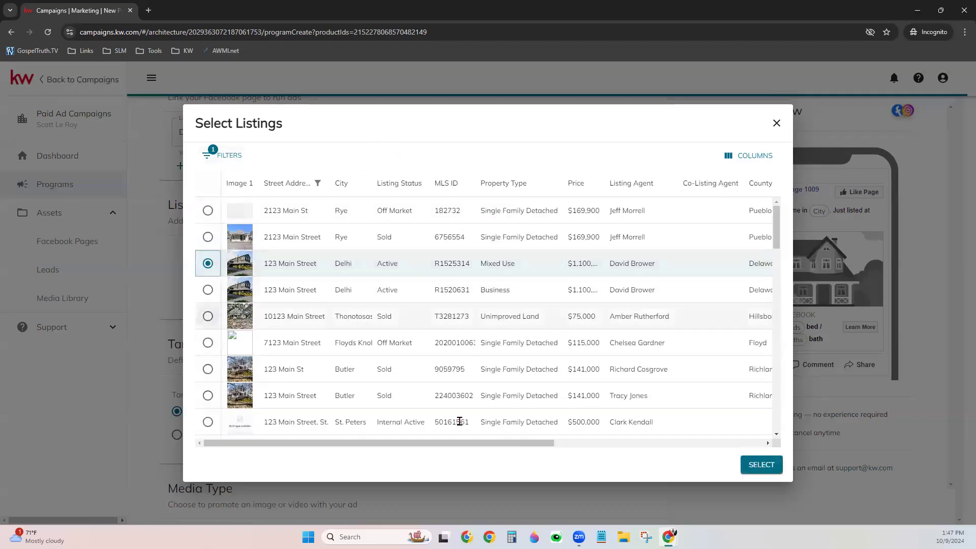
left_click(762, 466)
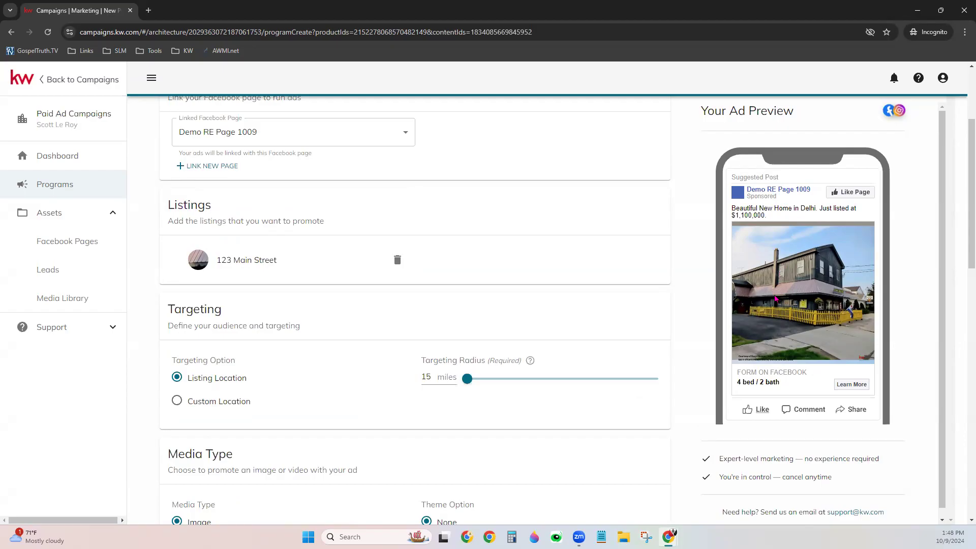
scroll(331, 333, "down", 2)
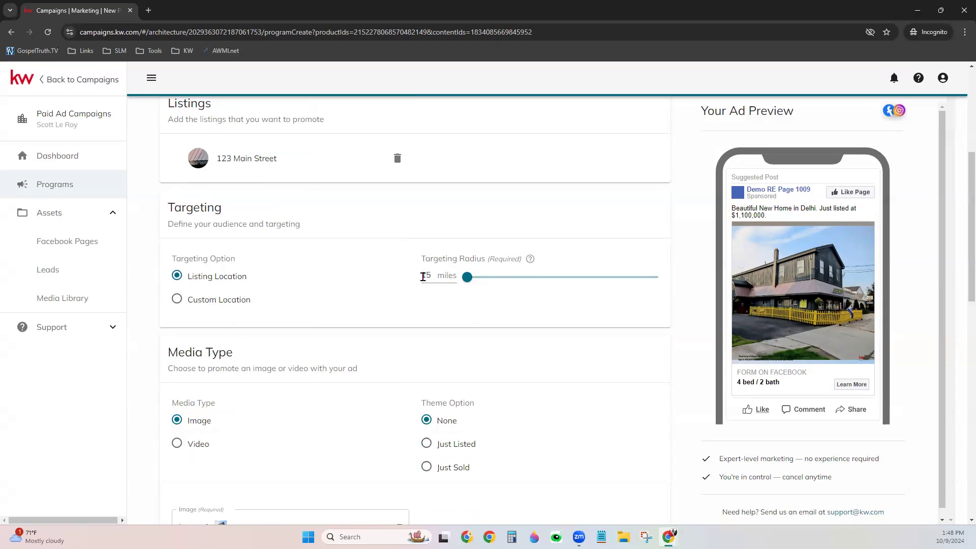
- Set an 18-mile radius, try custom postal codes 29860 and 298606, then revert to Listing Location
left_click_drag(467, 277, 486, 286)
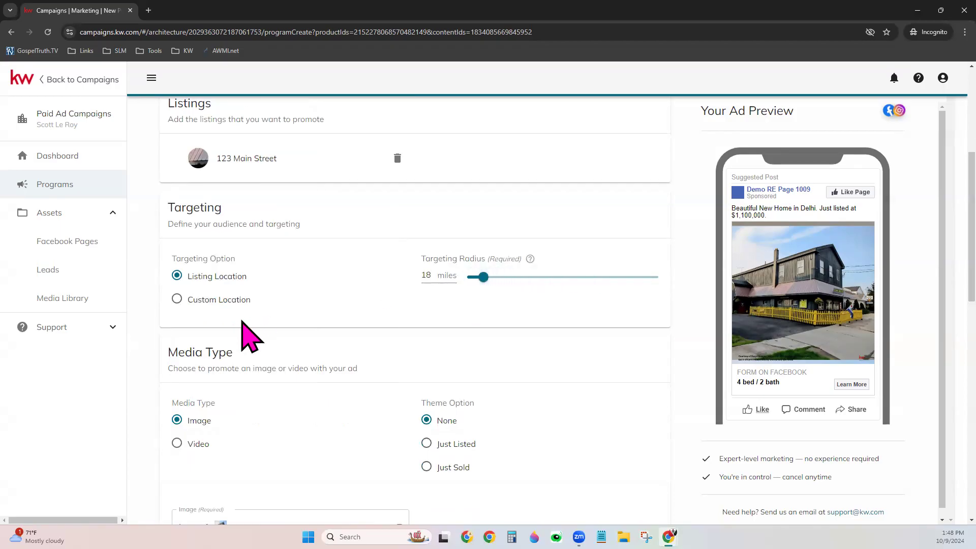
left_click(209, 302)
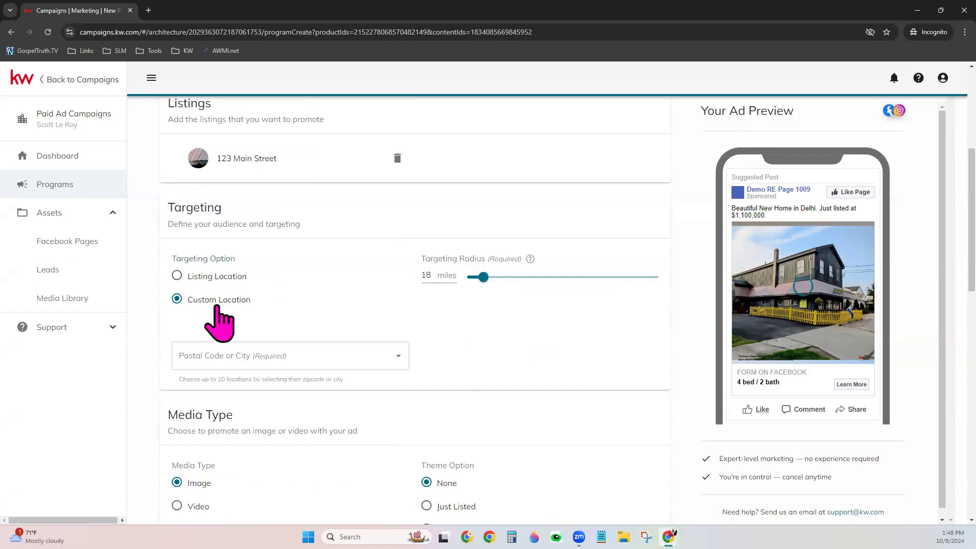
left_click(230, 360)
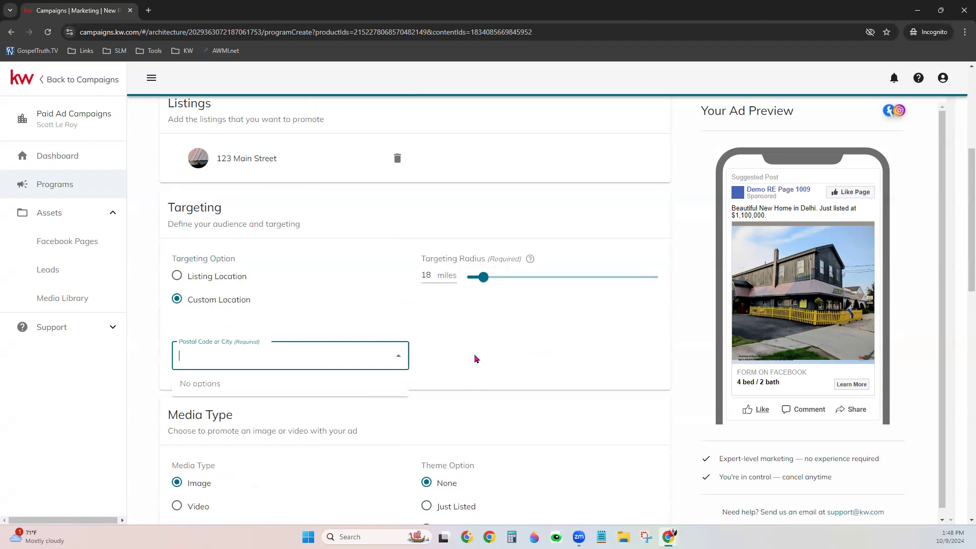
type("29860")
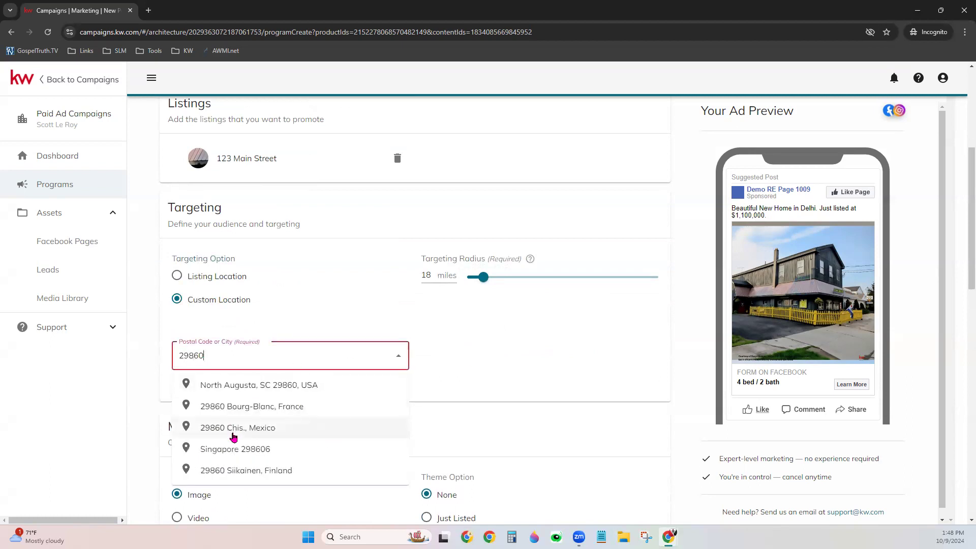
left_click(232, 433)
left_click(271, 362)
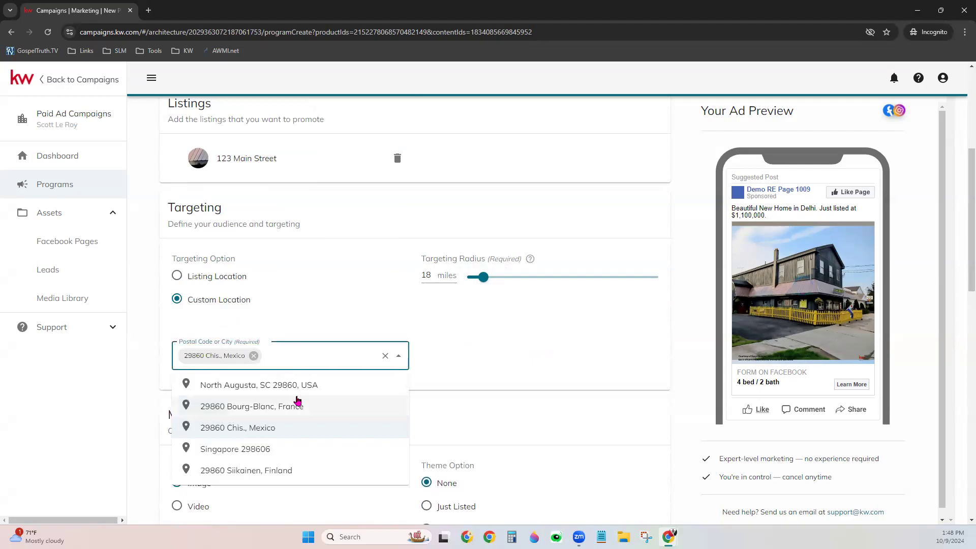
type("298606")
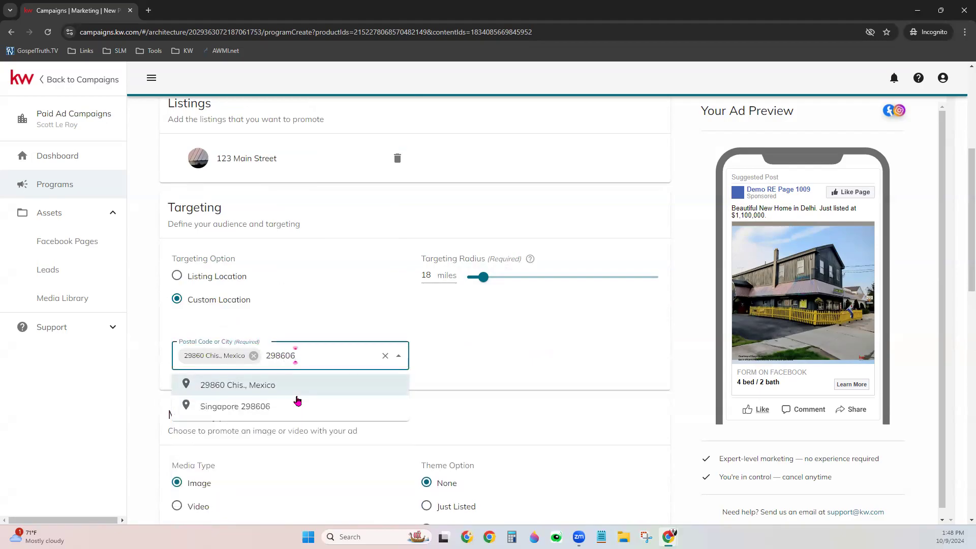
left_click(285, 406)
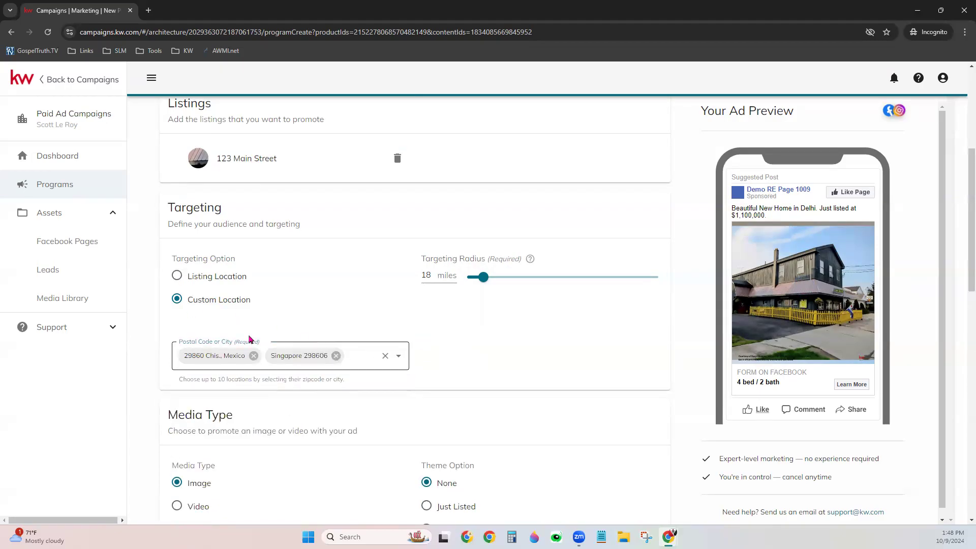
left_click(224, 275)
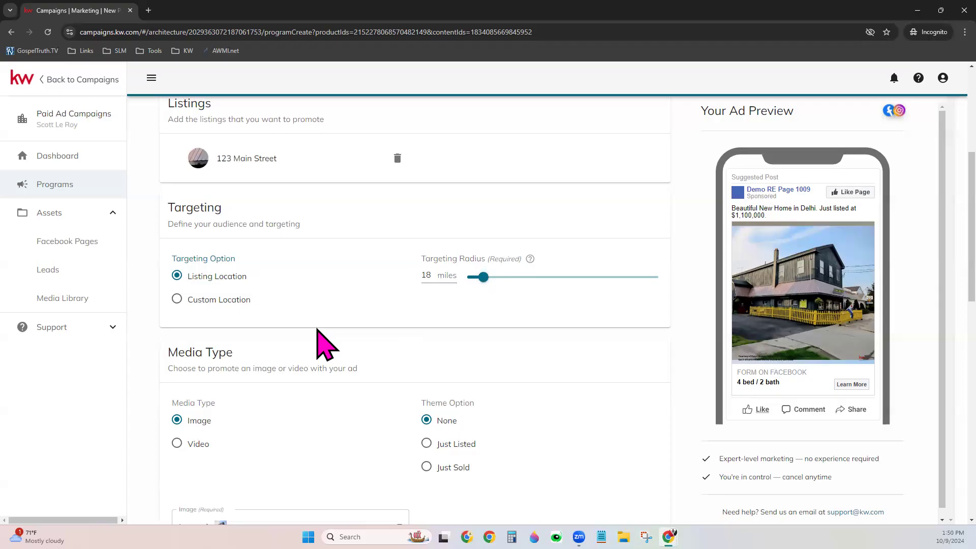
scroll(317, 330, "down", 4)
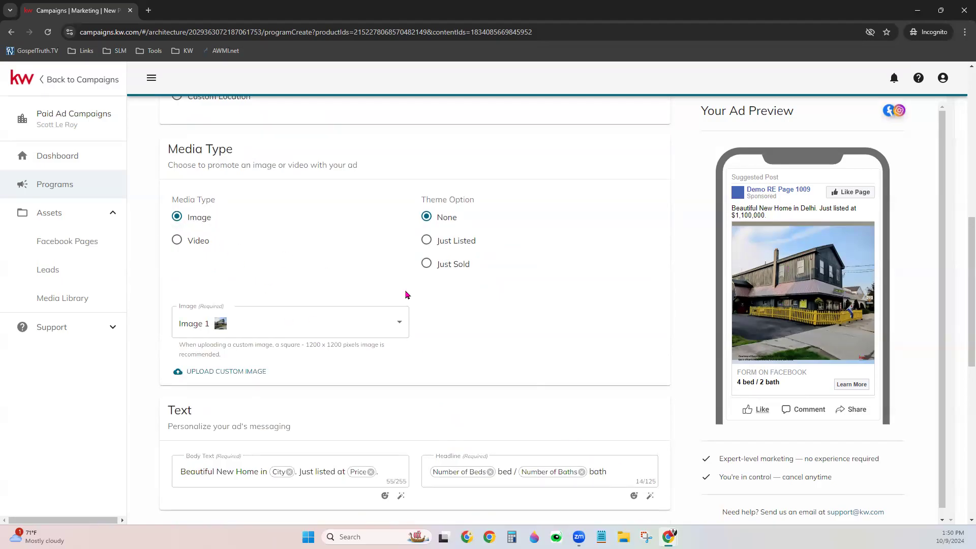
left_click(449, 247)
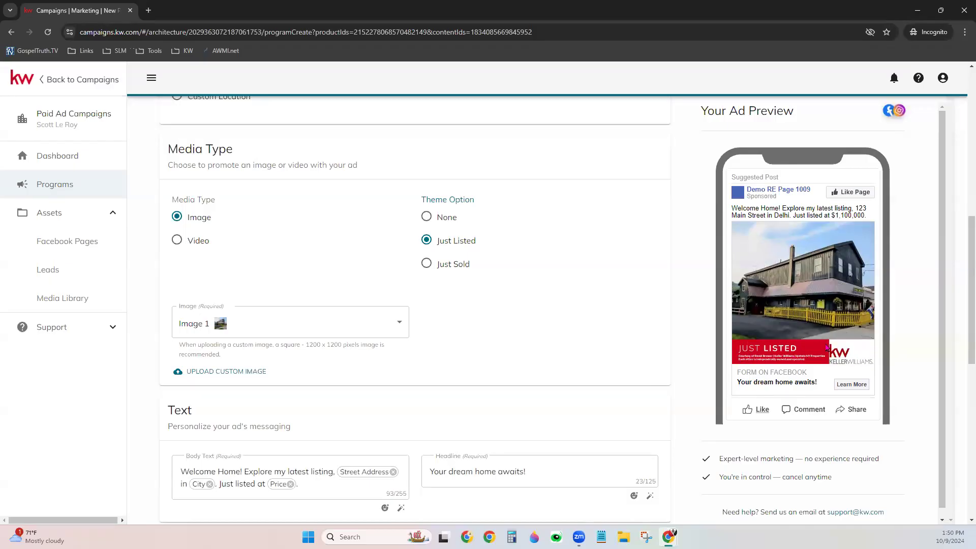
left_click(433, 268)
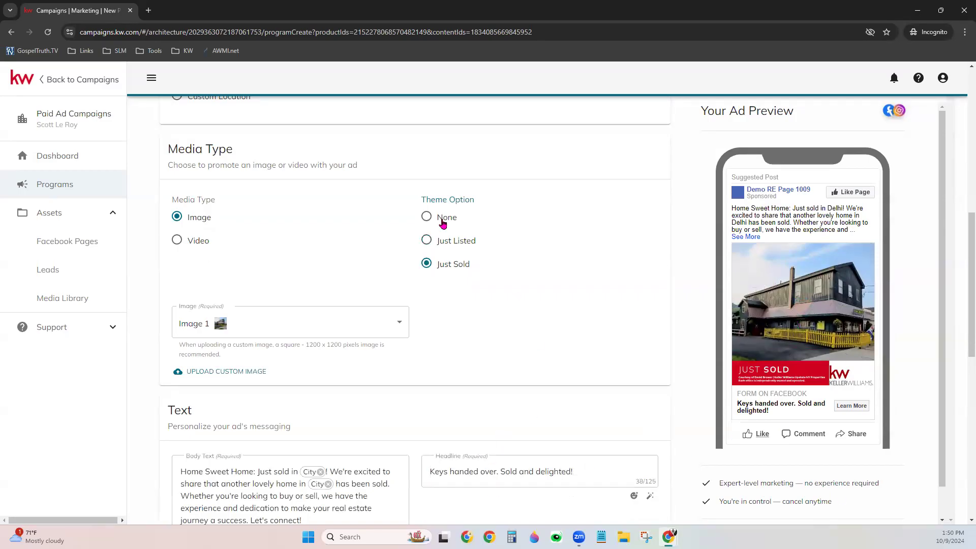
left_click(426, 217)
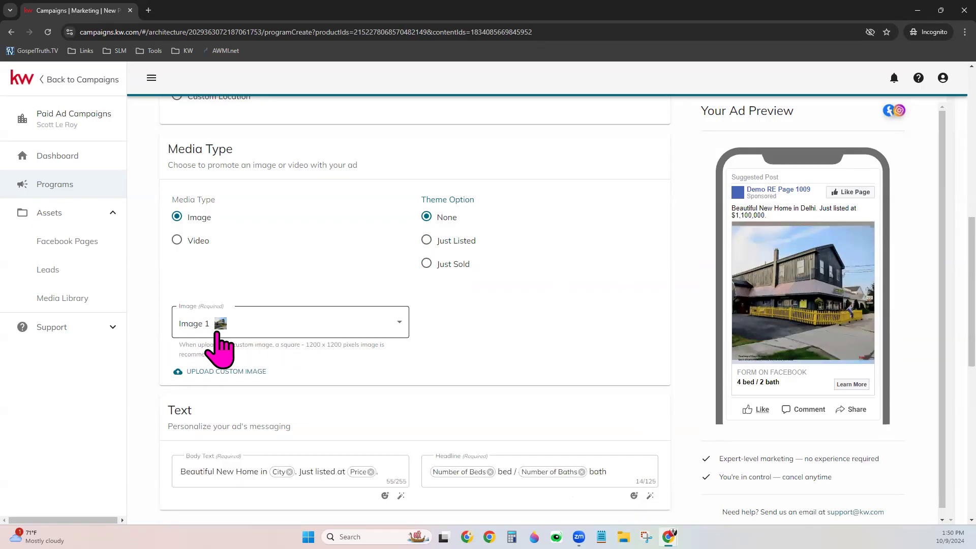
- Try Image 44 and Image 35, then settle on Image 31 as the ad picture
left_click(249, 329)
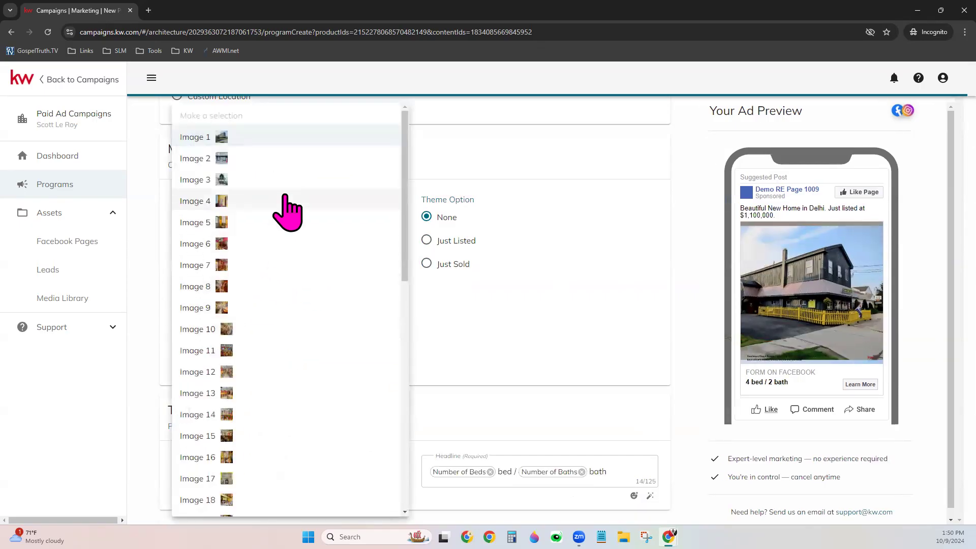
scroll(279, 378, "down", 5)
scroll(278, 371, "down", 6)
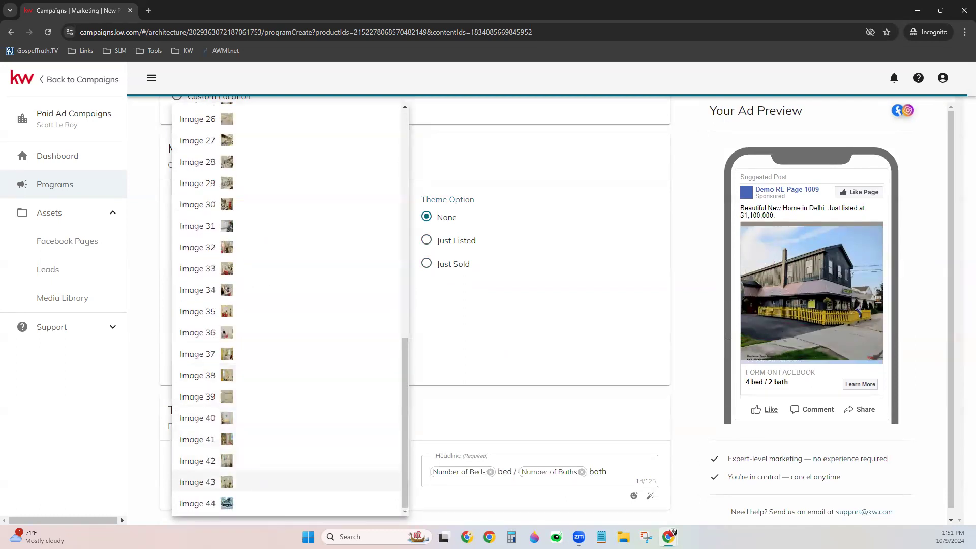
left_click(203, 503)
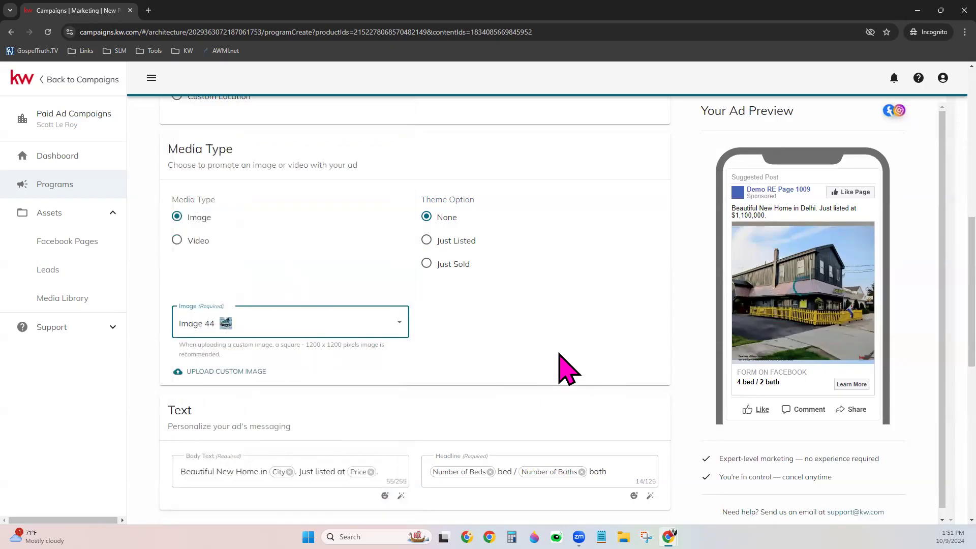
left_click(189, 320)
left_click(249, 318)
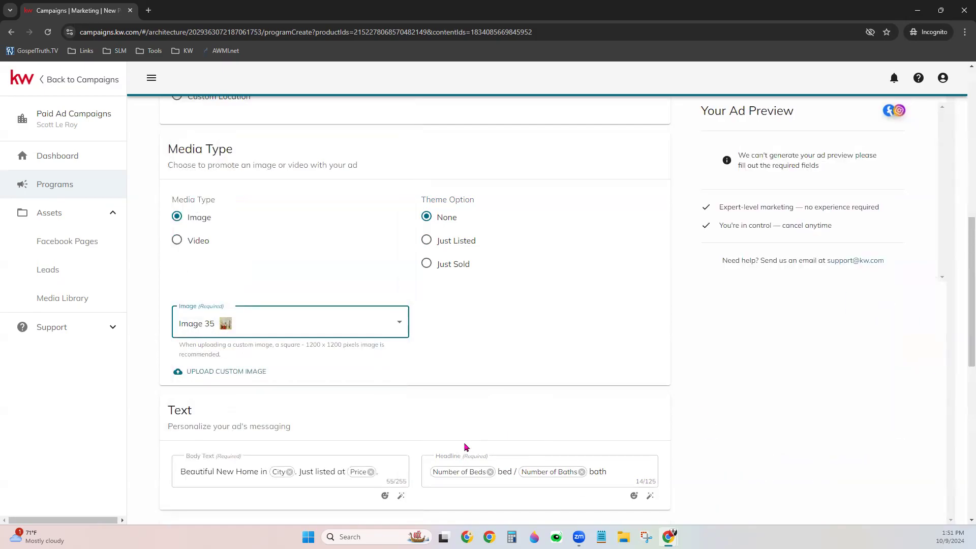
left_click(214, 324)
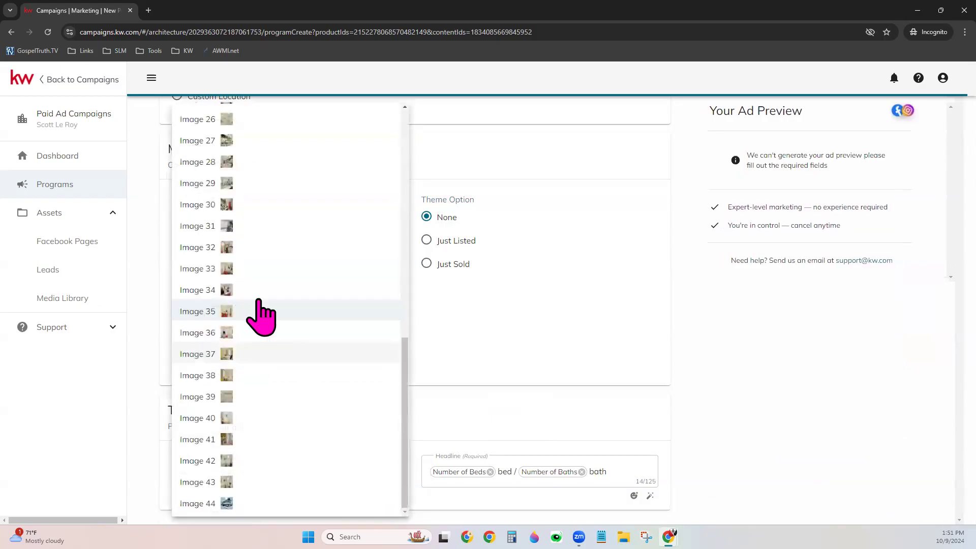
left_click(253, 239)
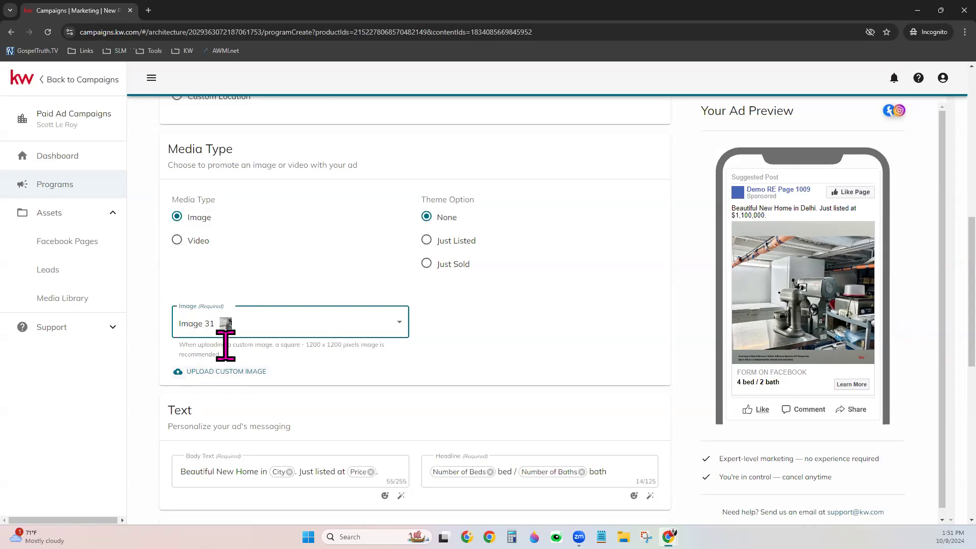
left_click(175, 242)
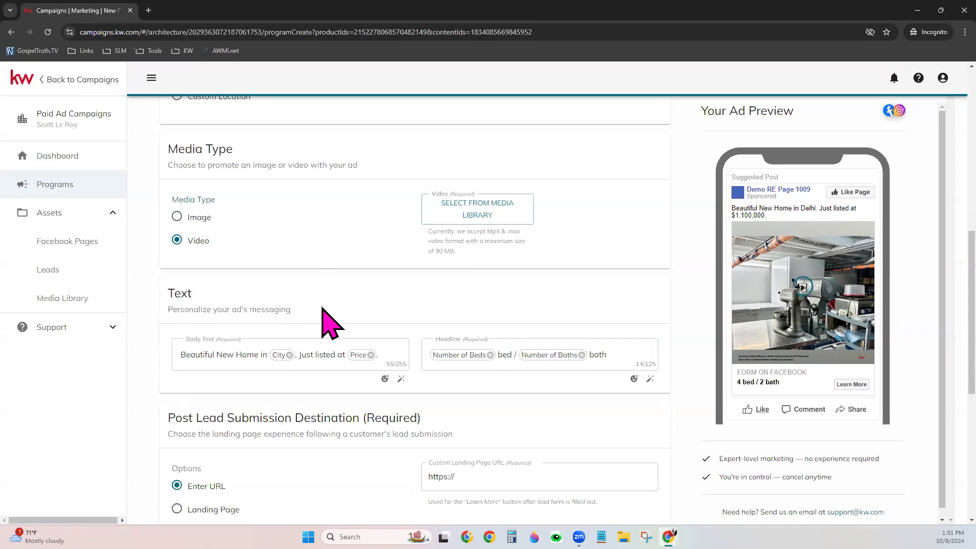
left_click_drag(429, 230, 530, 256)
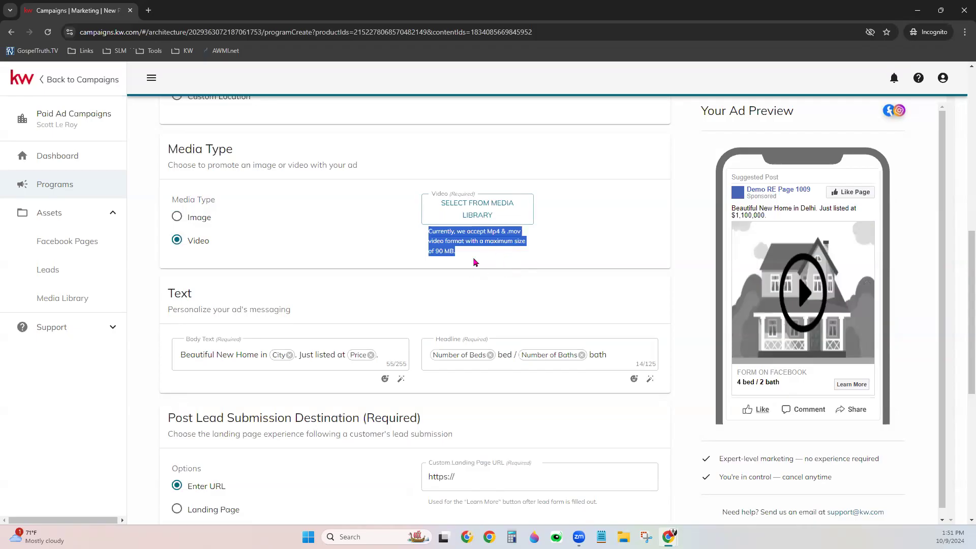
left_click(176, 217)
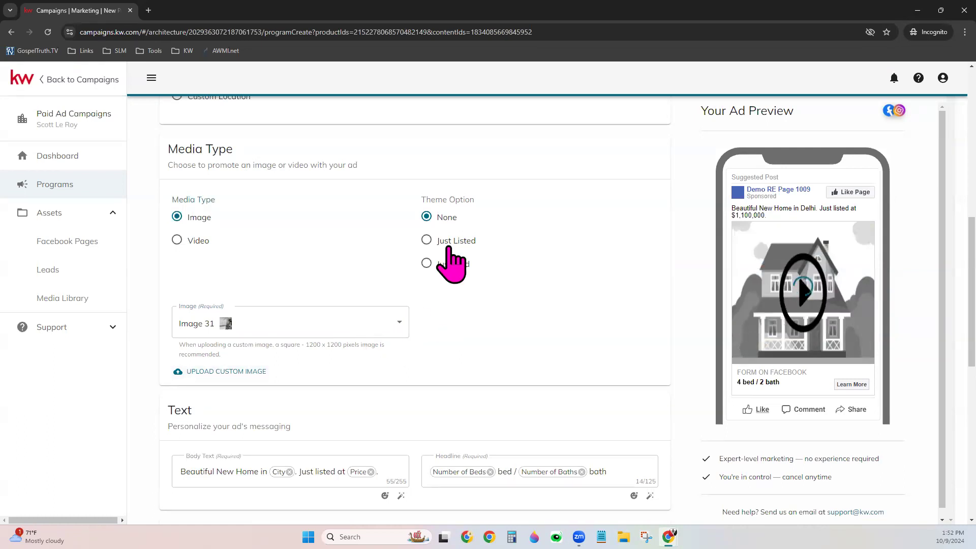
- Apply the Just Listed theme and choose Image 44 for the ad
left_click(428, 243)
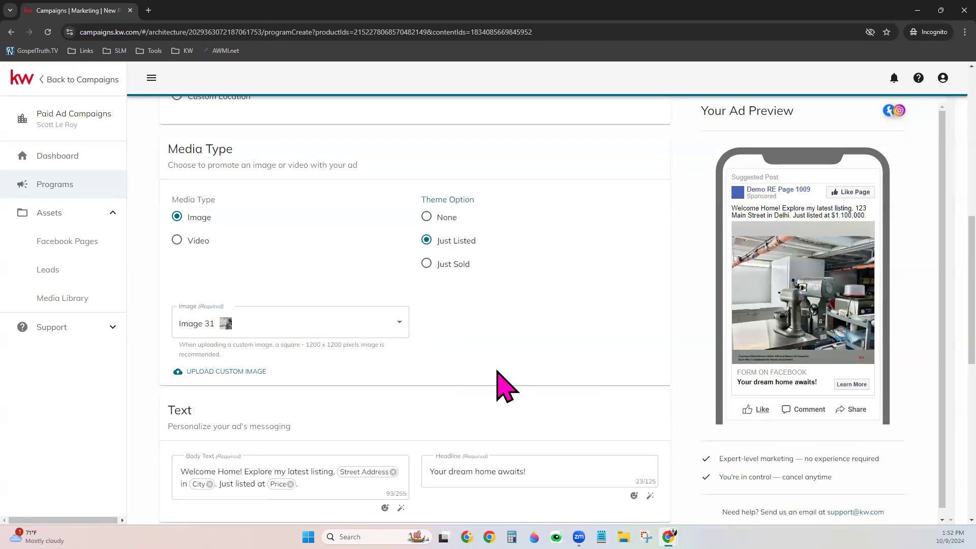
left_click(246, 326)
scroll(283, 211, "up", 10)
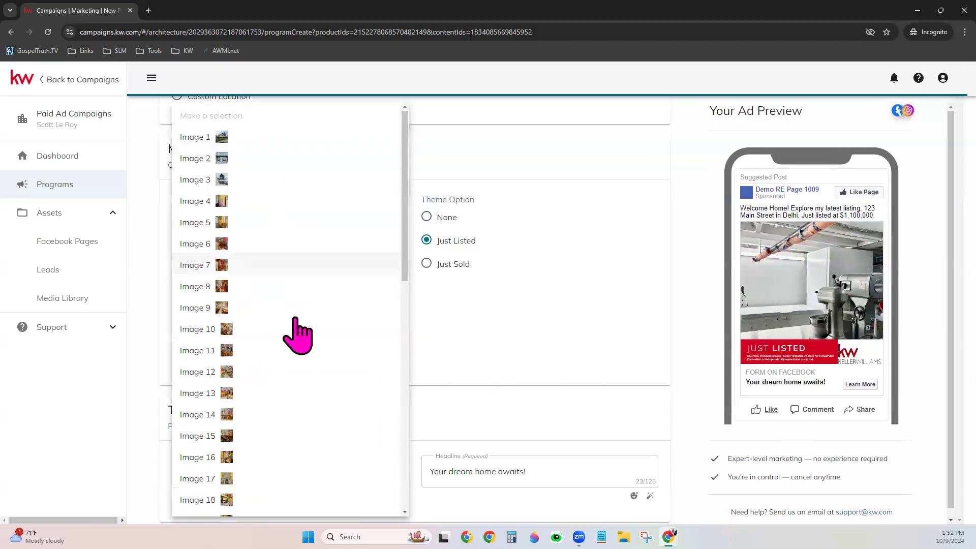
scroll(282, 447, "down", 8)
scroll(283, 458, "down", 3)
left_click(277, 500)
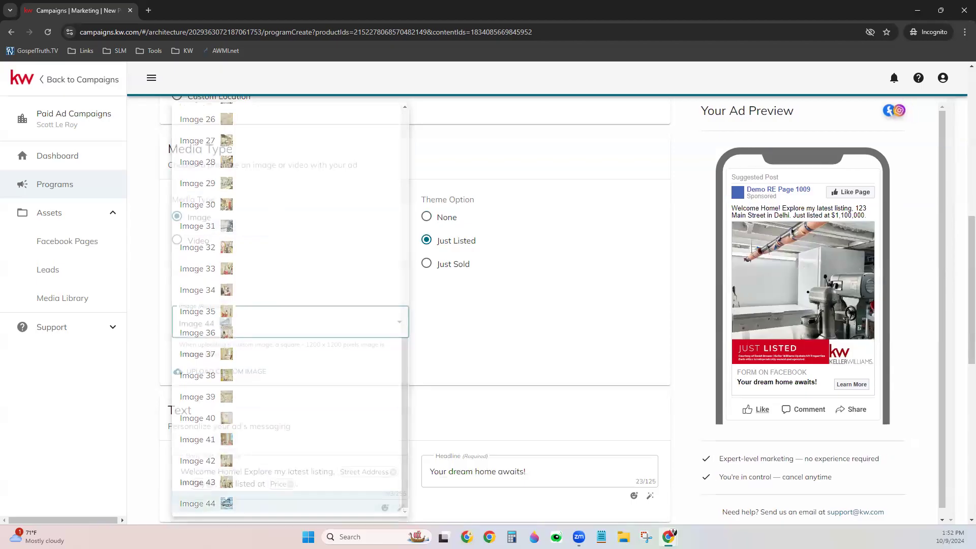
scroll(570, 314, "down", 4)
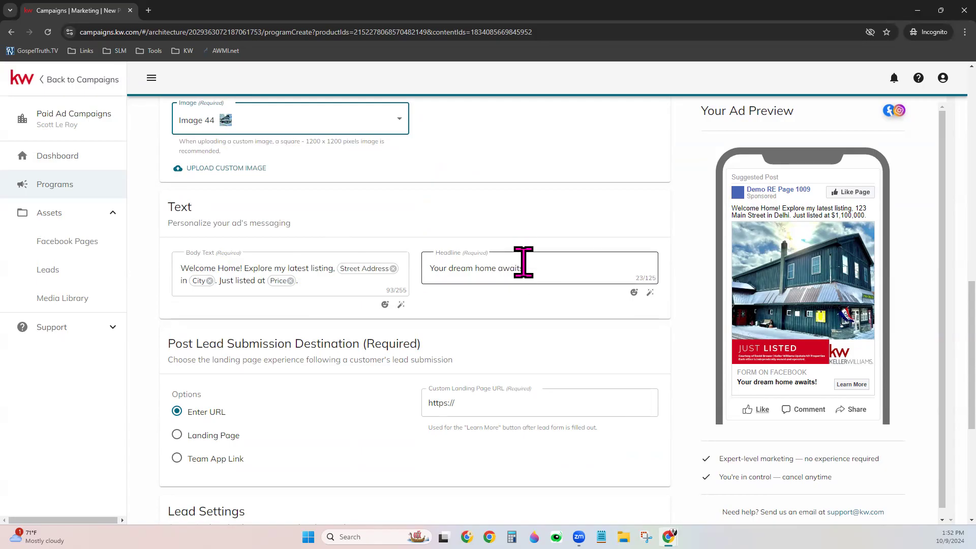
left_click(305, 281)
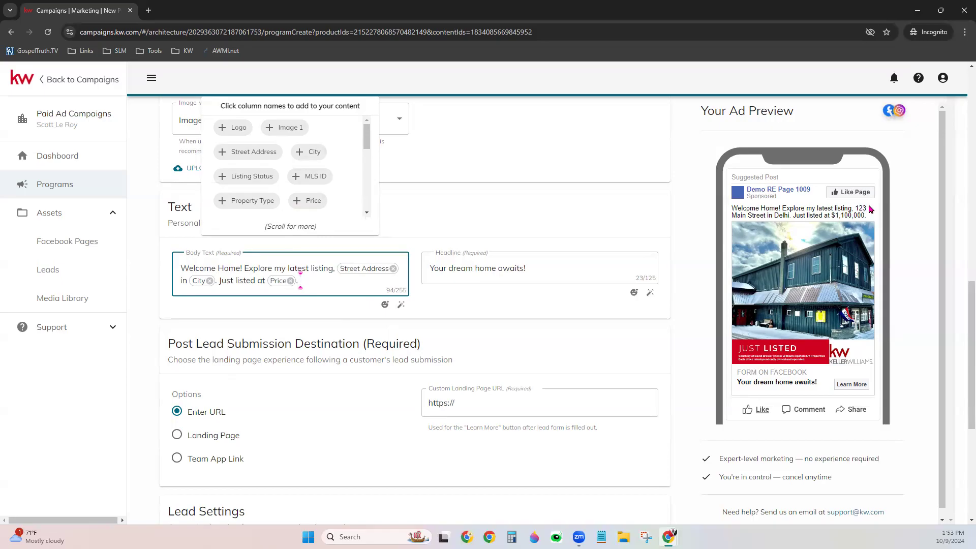
left_click_drag(824, 216, 873, 218)
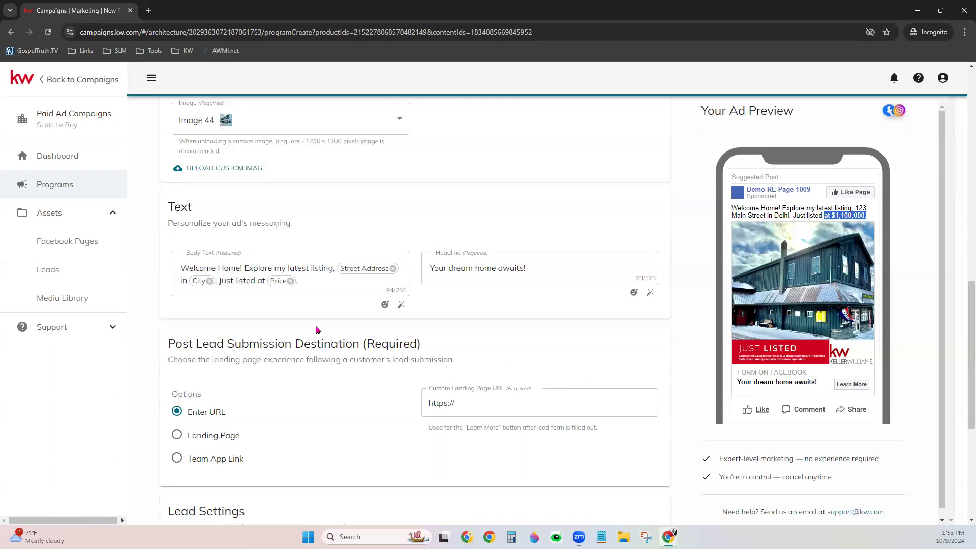
left_click(311, 311)
left_click(385, 307)
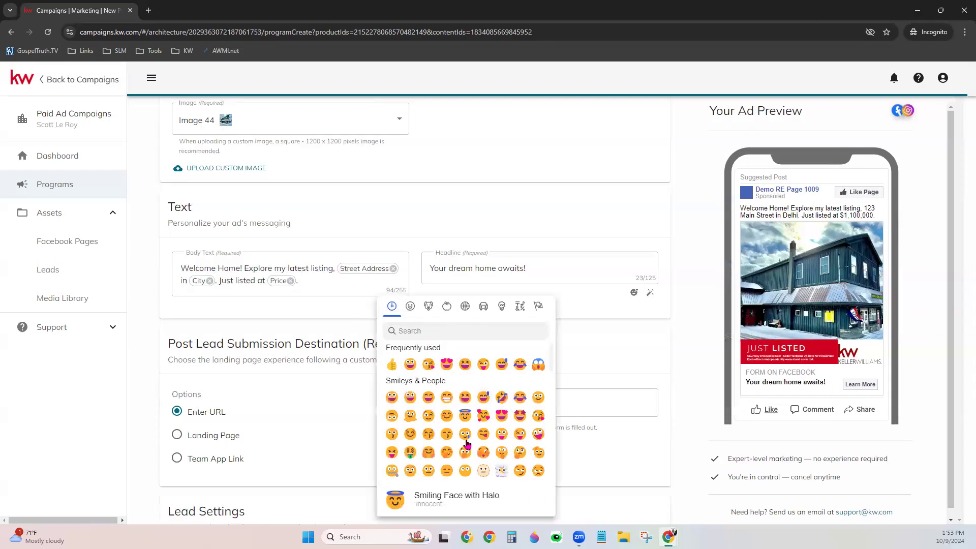
left_click(447, 308)
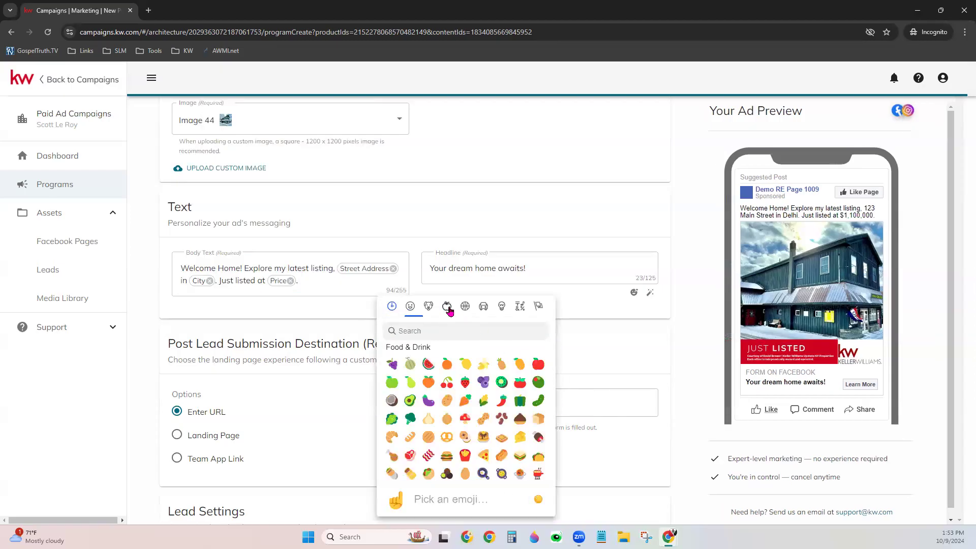
left_click(429, 306)
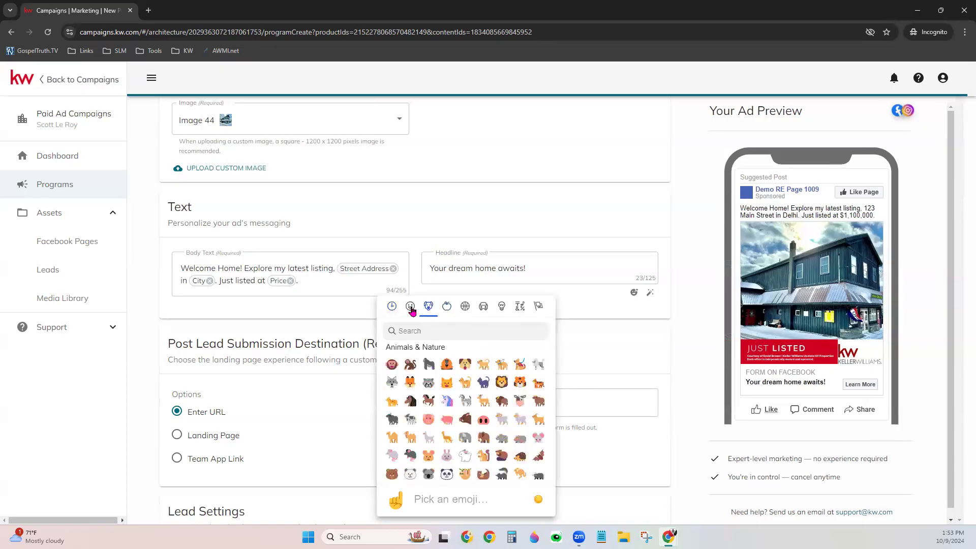
left_click(411, 307)
left_click(323, 316)
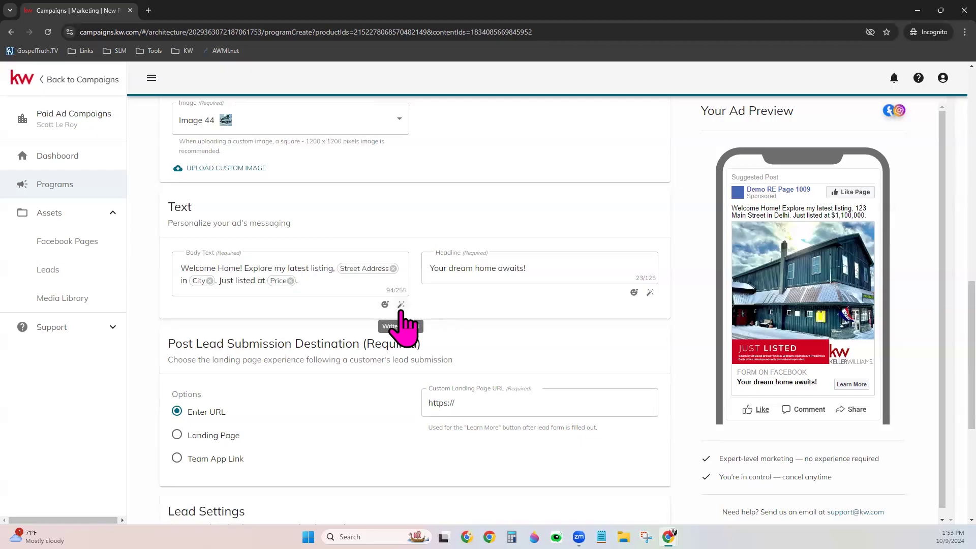
- Try the Vibrant and Artistic writing styles on the body text, then close Write with AI
left_click(401, 306)
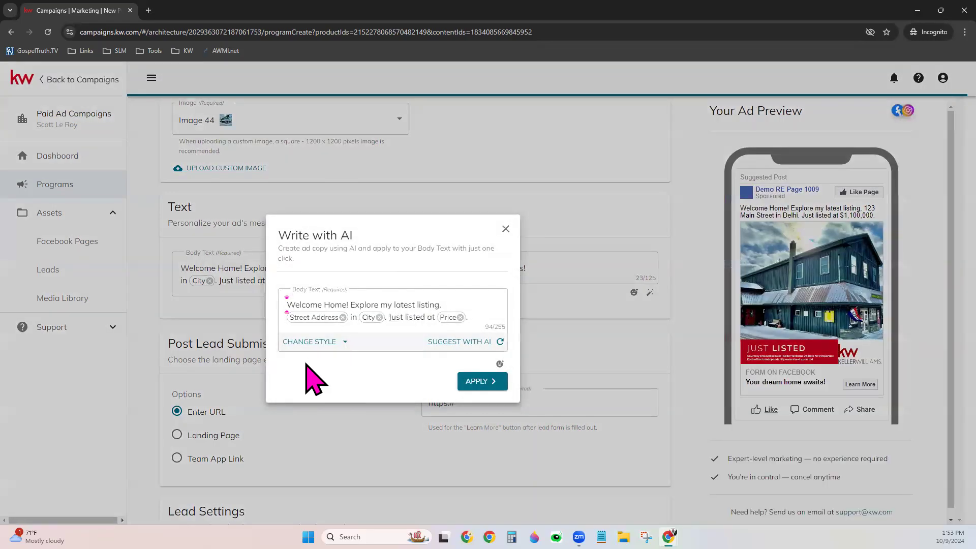
left_click(322, 343)
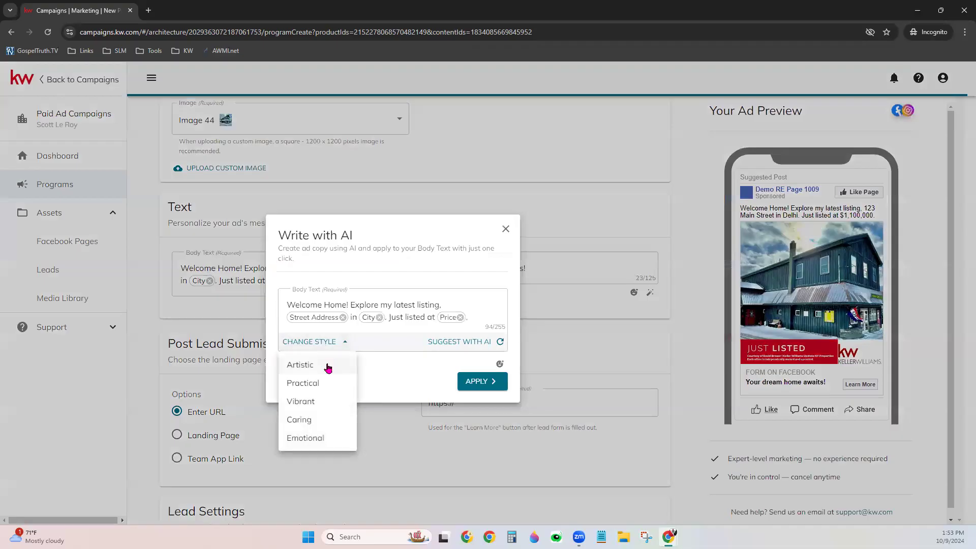
left_click(331, 403)
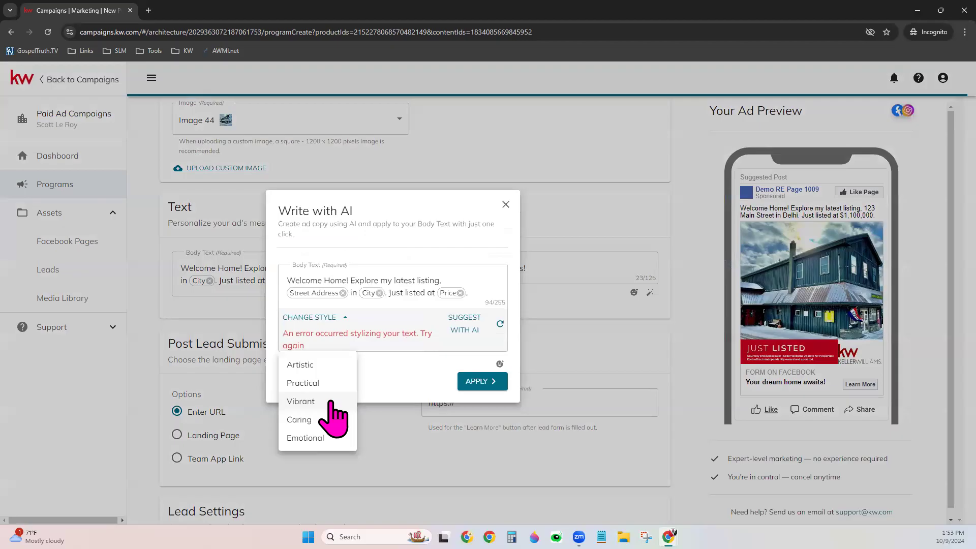
left_click(331, 403)
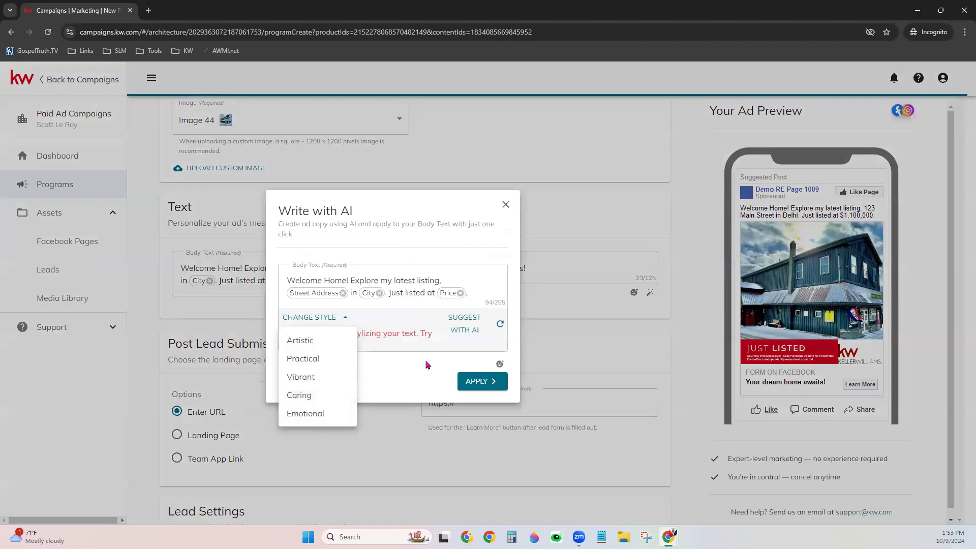
left_click(412, 378)
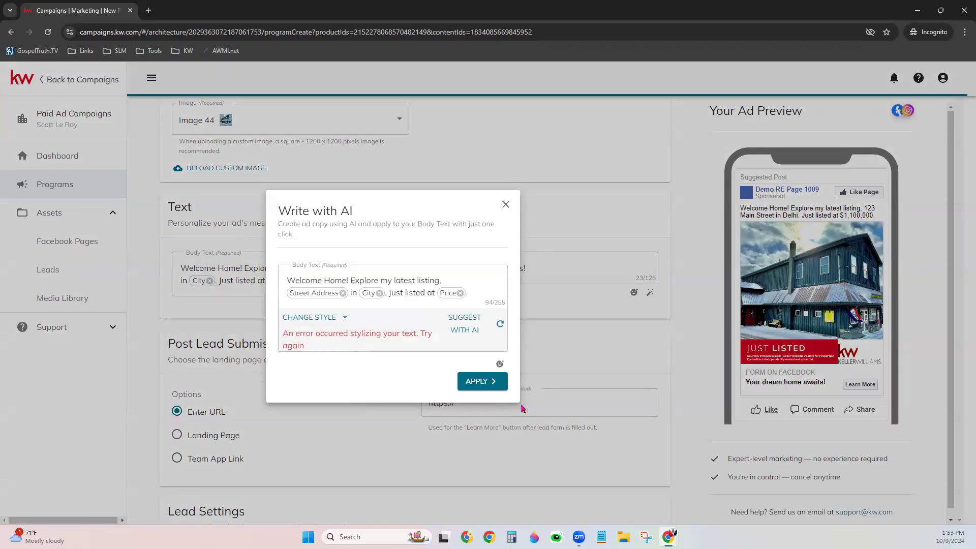
left_click(334, 317)
left_click(323, 338)
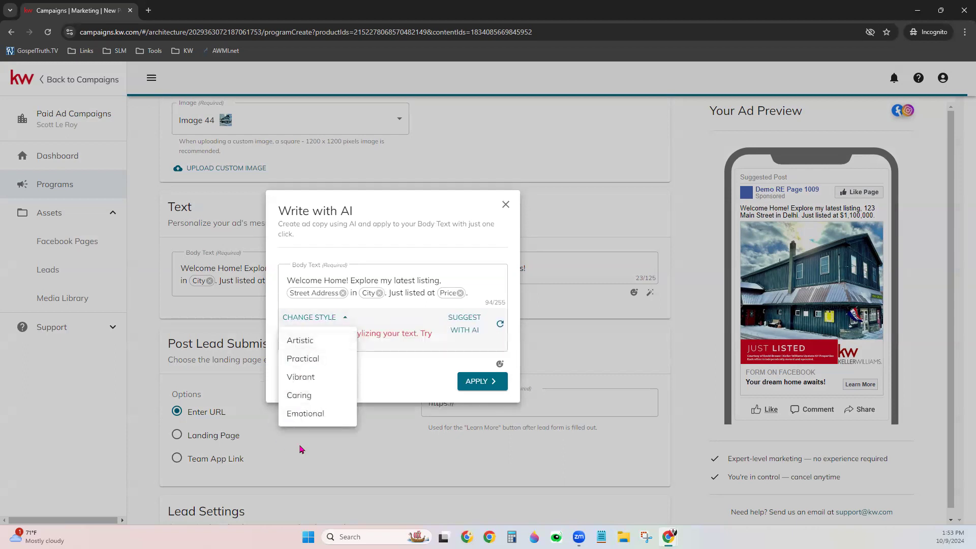
left_click(419, 387)
left_click(505, 205)
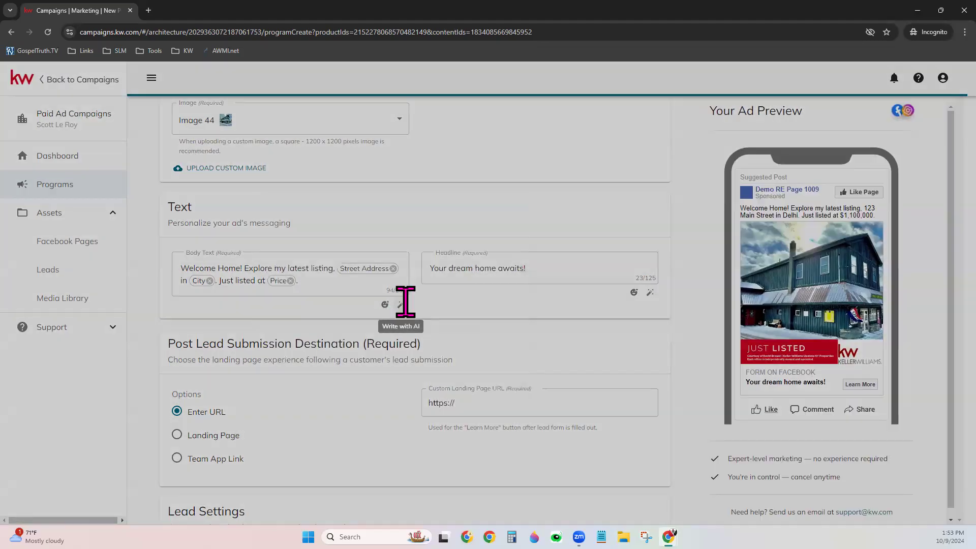
- Reopen Write with AI for the body and request an AI-suggested text
left_click(401, 304)
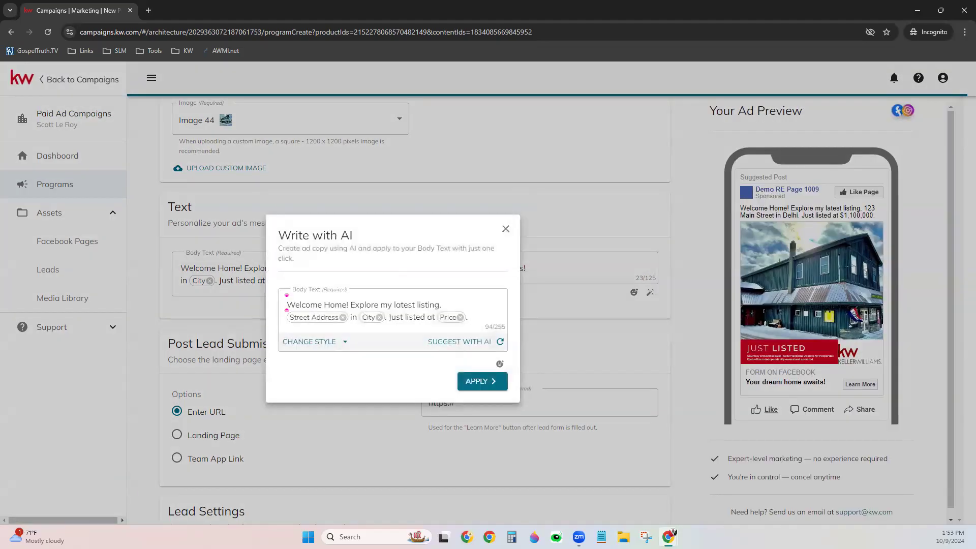
left_click(311, 342)
left_click(321, 404)
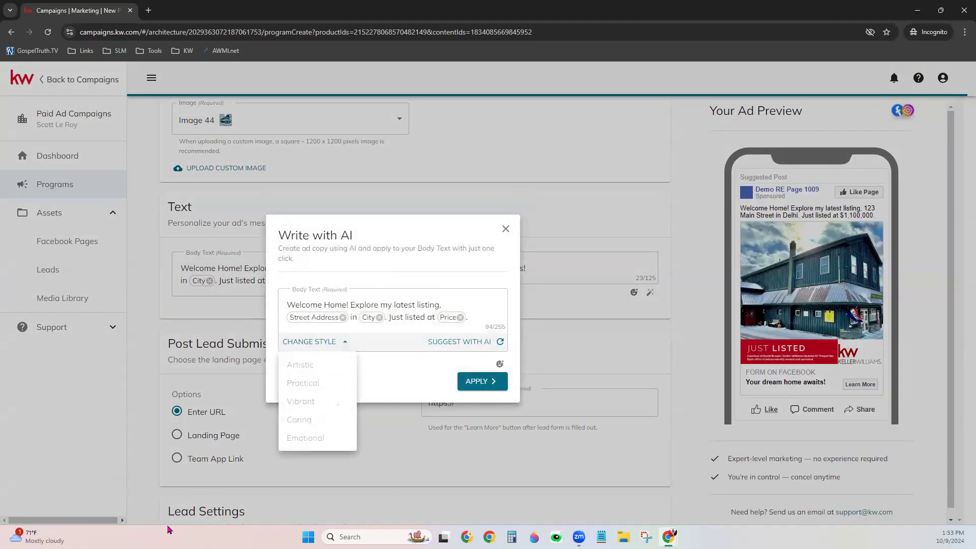
left_click(414, 410)
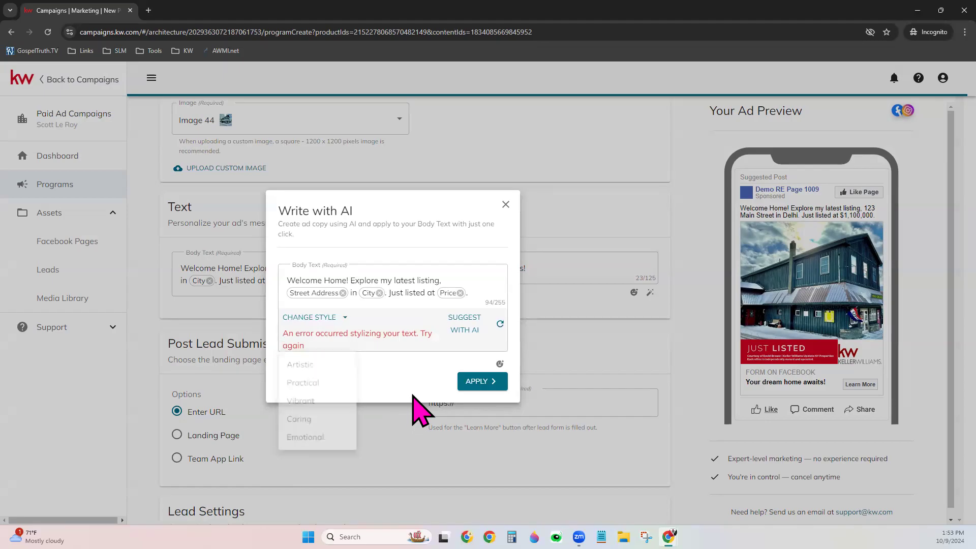
left_click(504, 333)
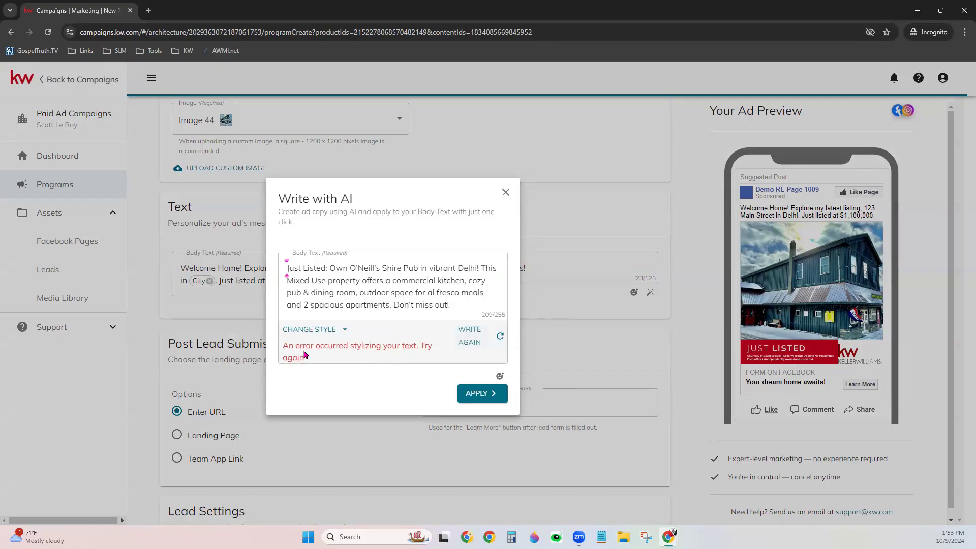
- Regenerate the body text, trim it to end at 'modern amenities.', and apply it
left_click(500, 337)
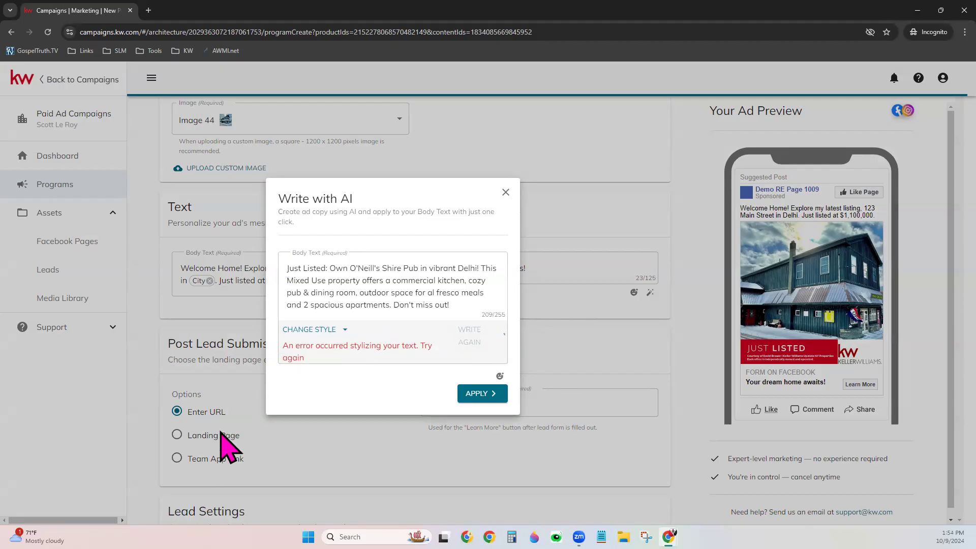
left_click(341, 288)
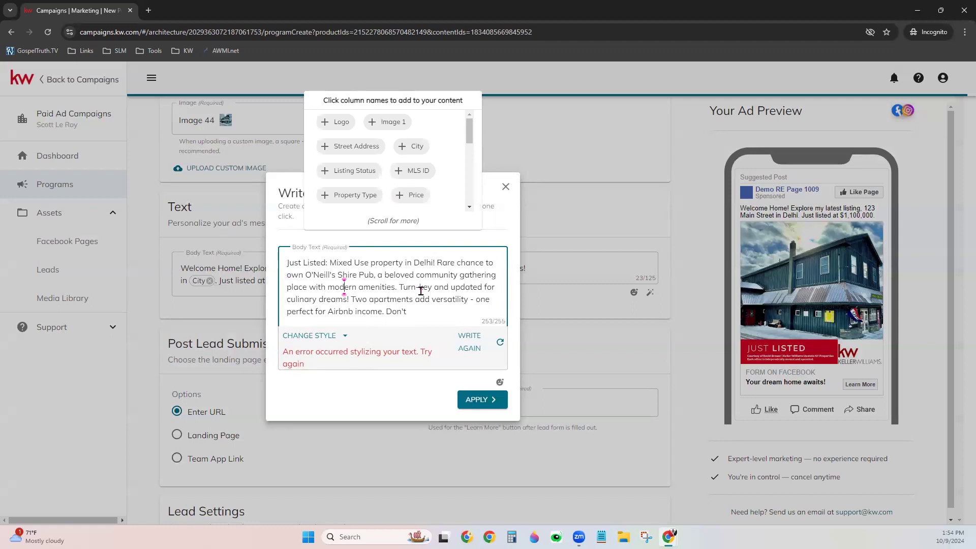
left_click_drag(398, 287, 438, 318)
left_click(443, 323)
key("BackSpace")
key("BackSpace")
key("BackSpace")
key("BackSpace")
key("BackSpace")
left_click_drag(397, 287, 409, 309)
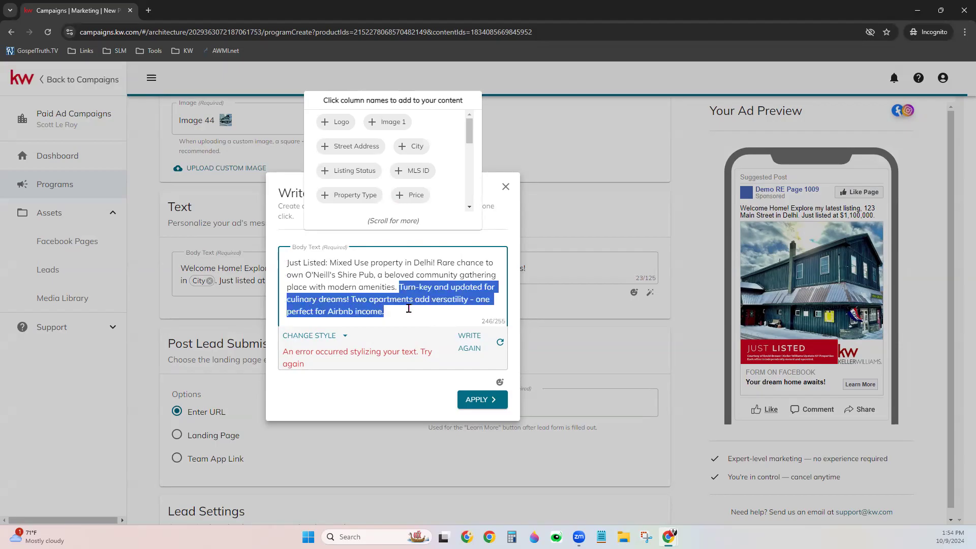
key("BackSpace")
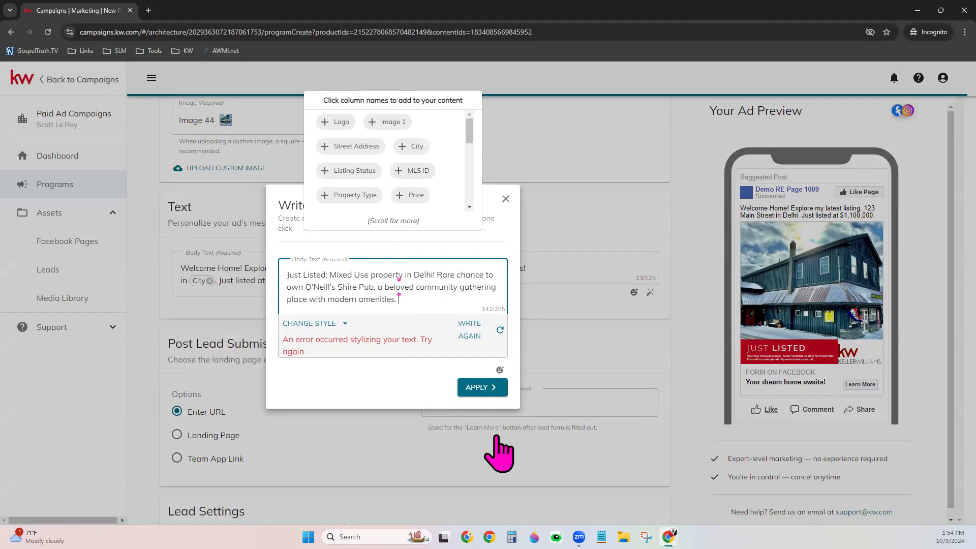
left_click(491, 390)
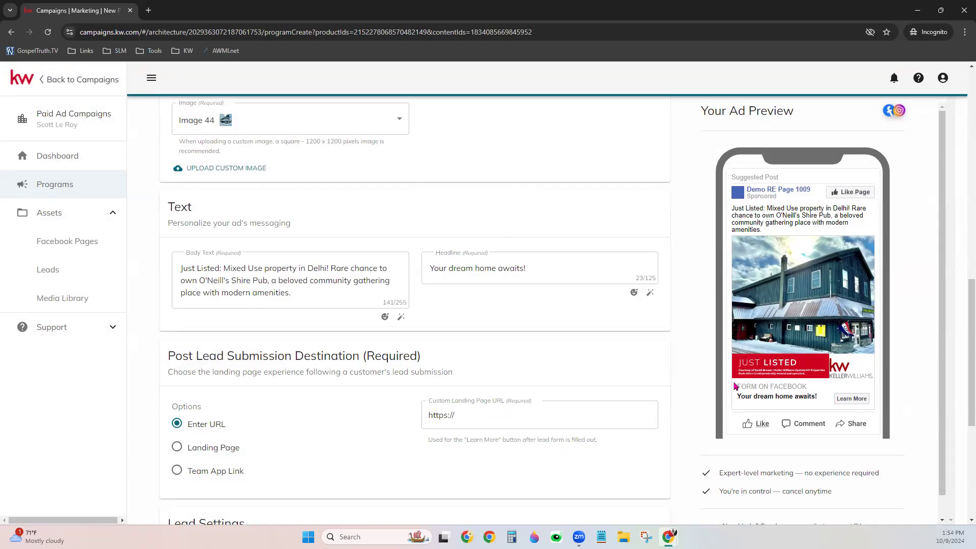
left_click(472, 270)
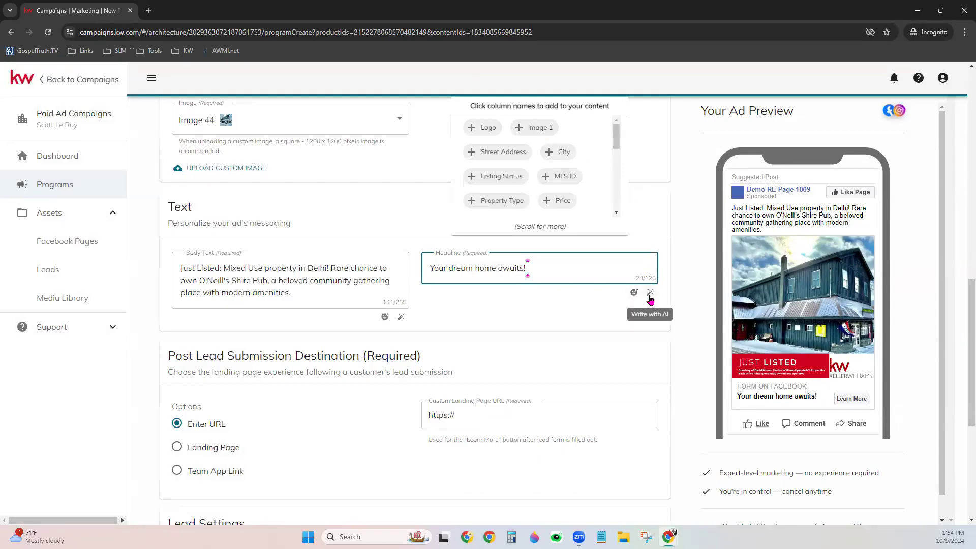
scroll(585, 346, "down", 2)
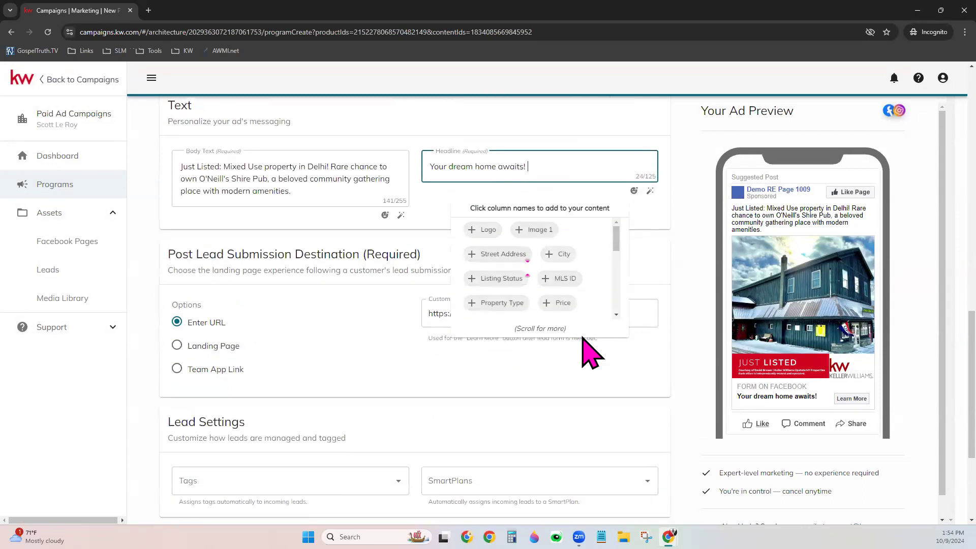
left_click(375, 376)
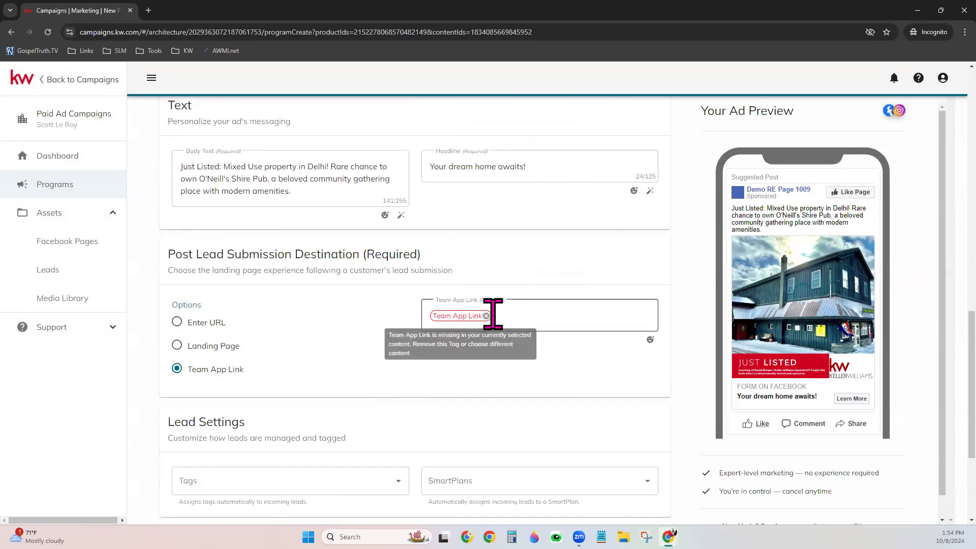
left_click(486, 315)
left_click(384, 366)
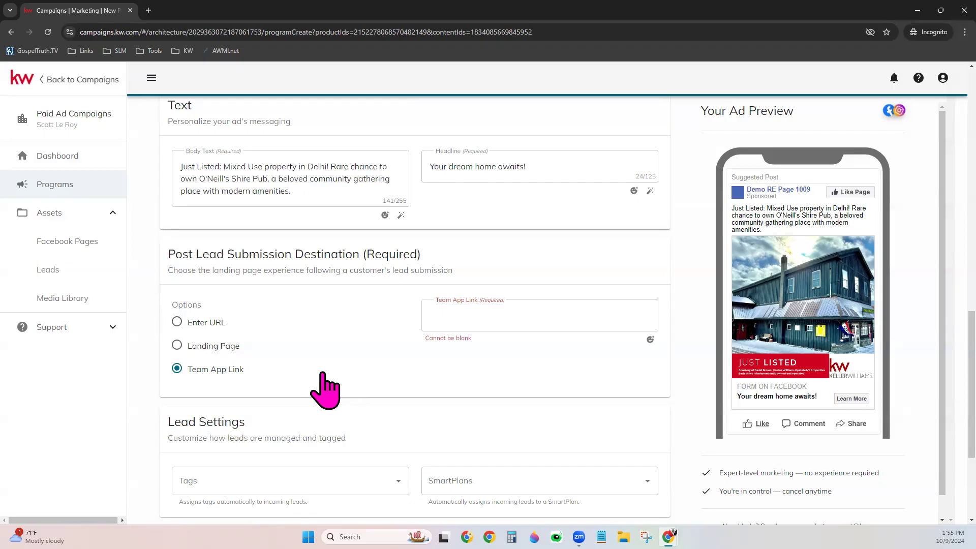
left_click(192, 324)
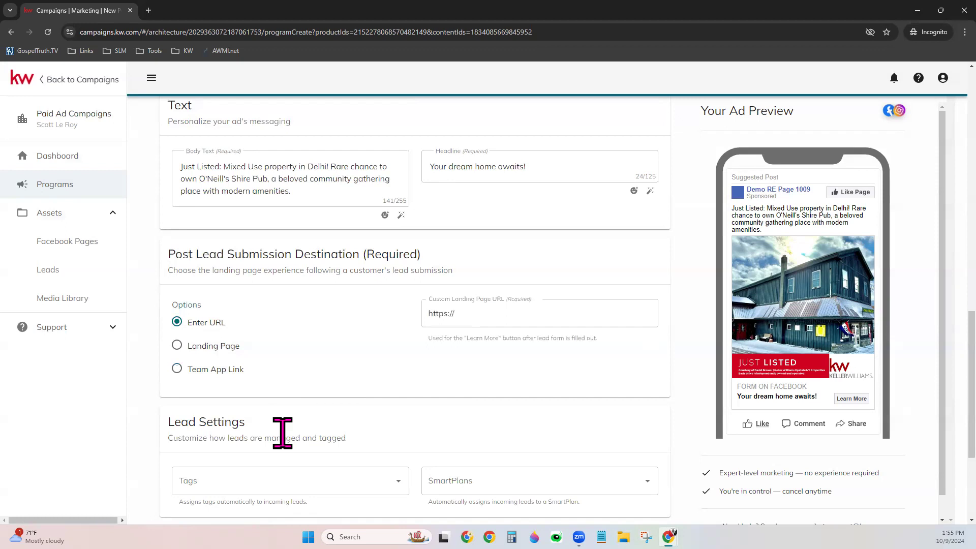
- Load the agent's kw.com website in a new browser tab
left_click(505, 313)
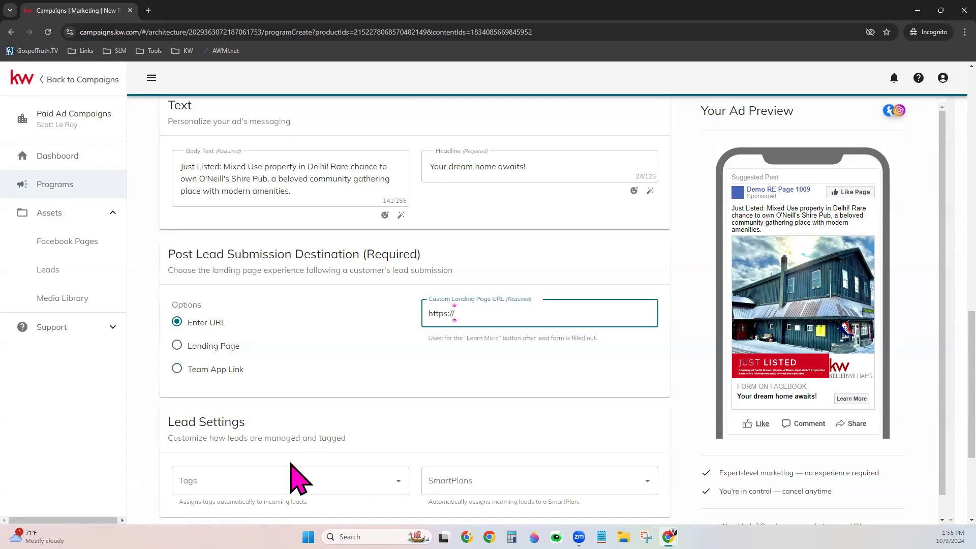
left_click(149, 11)
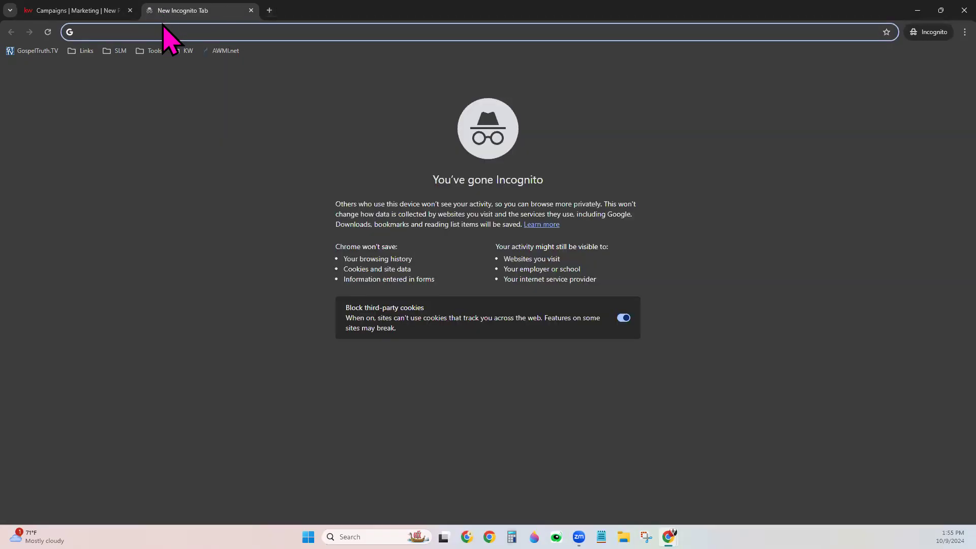
type("scottleroymarketing.kw.com")
key("Return")
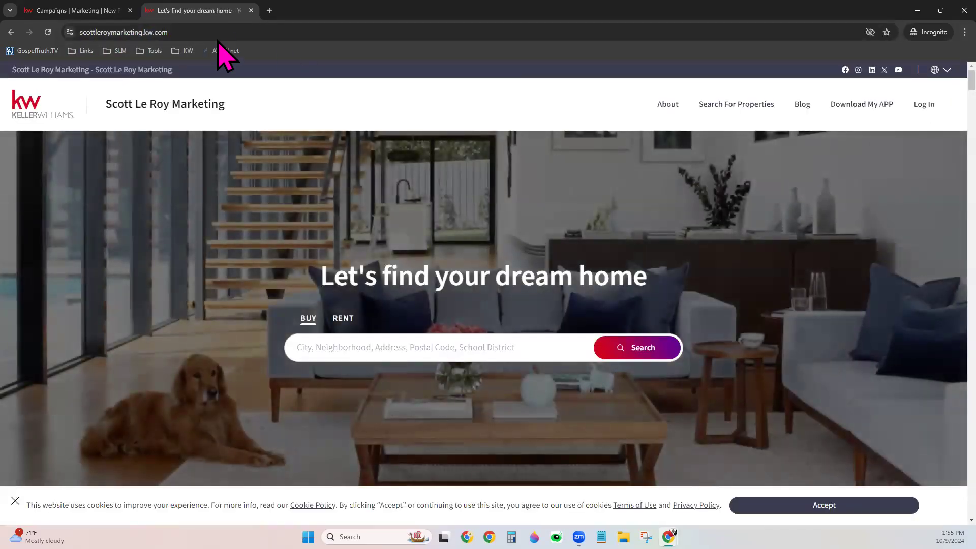
- Copy the website's full address and go back to the Campaigns tab
left_click(166, 32)
right_click(168, 33)
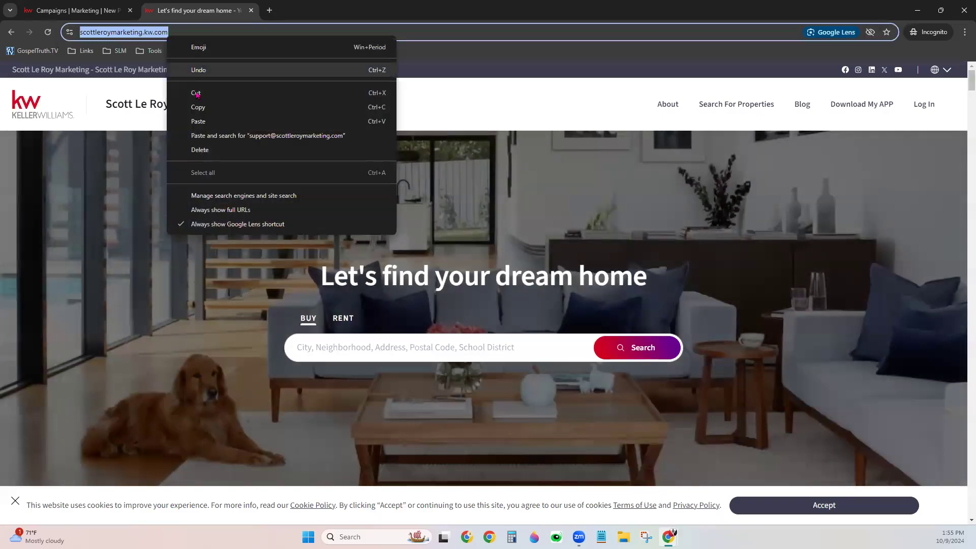
left_click(198, 106)
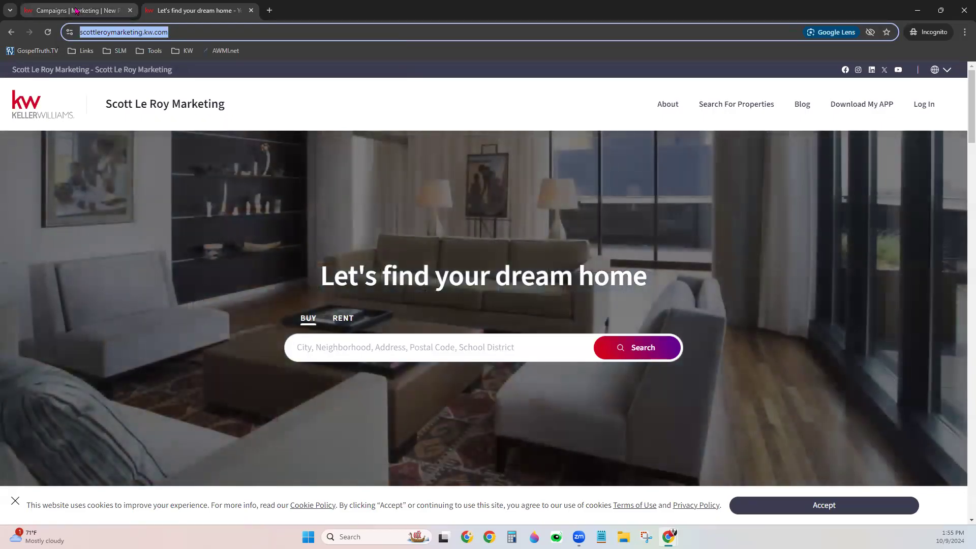
left_click(77, 11)
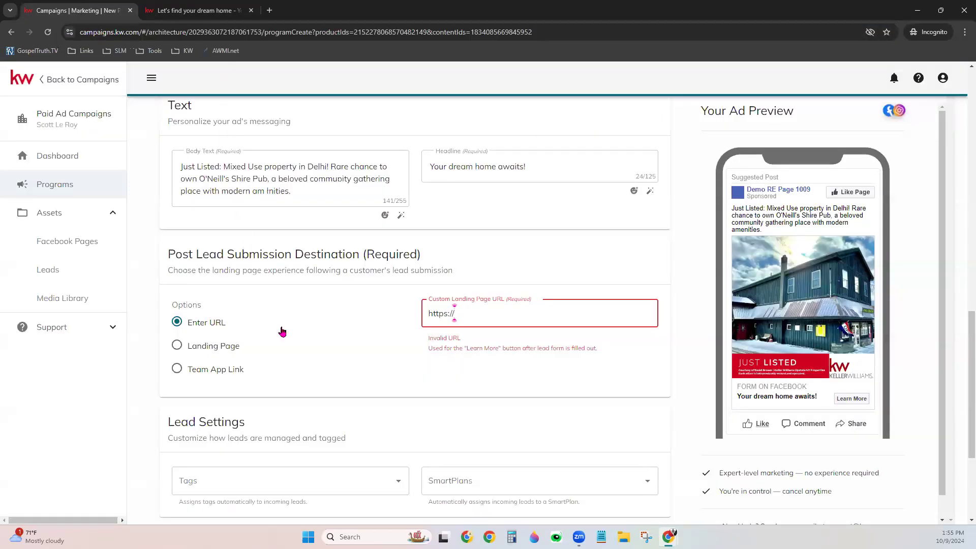
left_click_drag(468, 309, 420, 306)
key("ctrl+v")
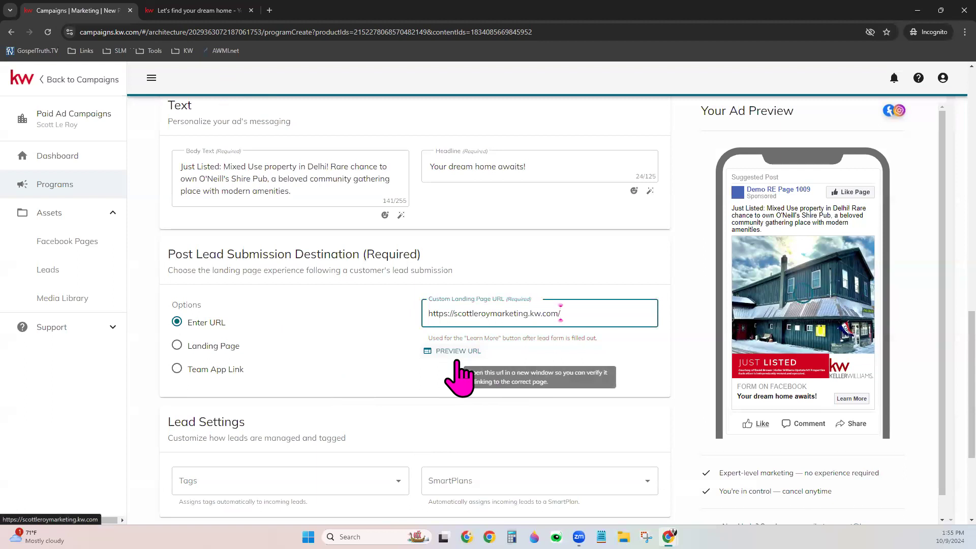
left_click(433, 408)
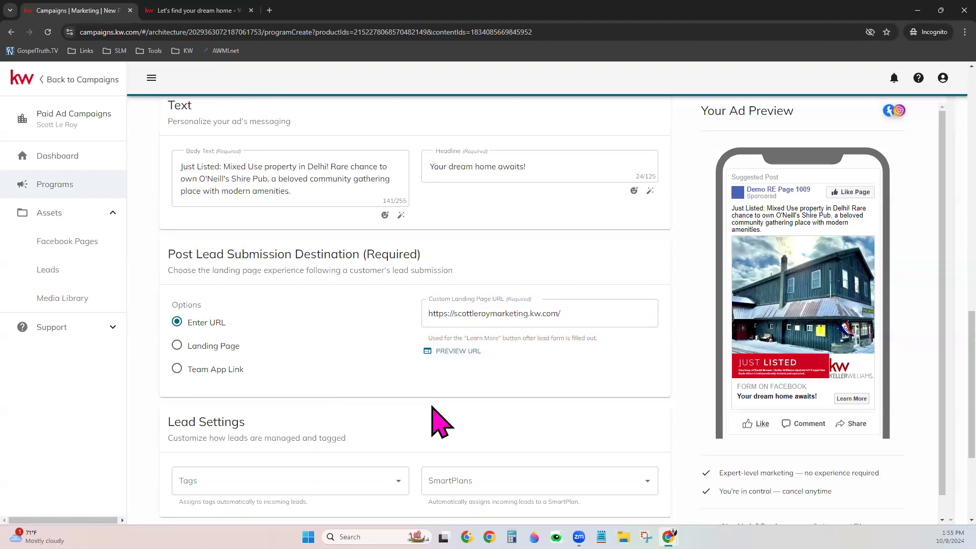
- Pick the Sold Properties landing page, then switch the destination to Enter URL instead
left_click(239, 348)
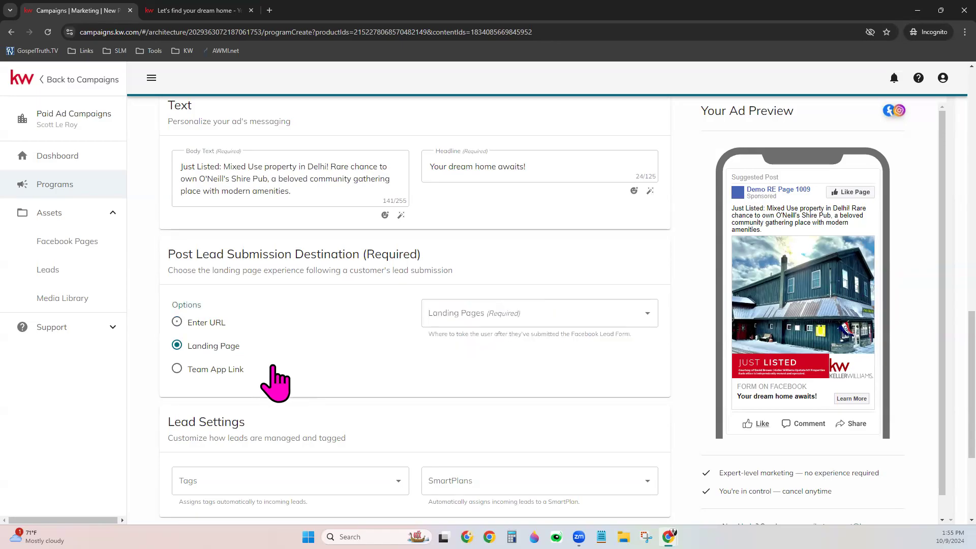
left_click(510, 315)
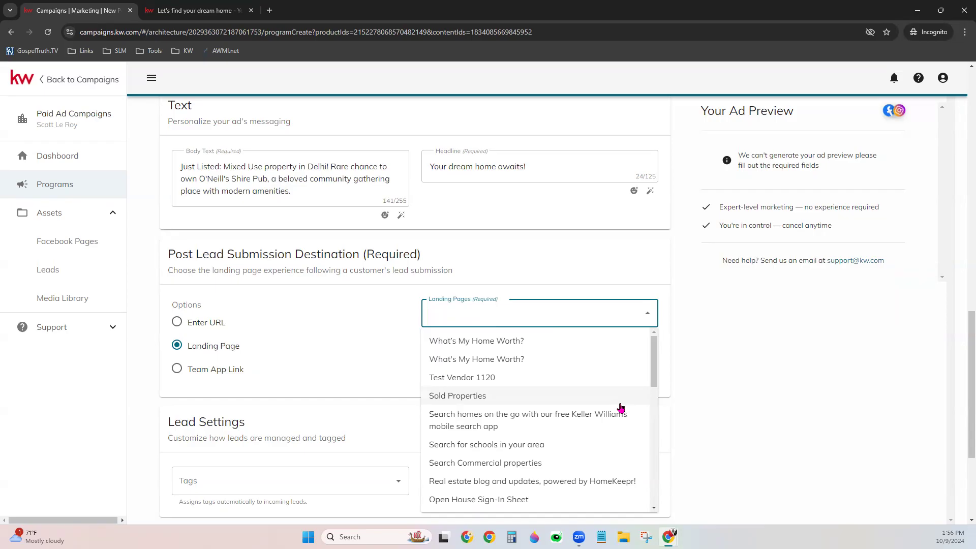
left_click(475, 394)
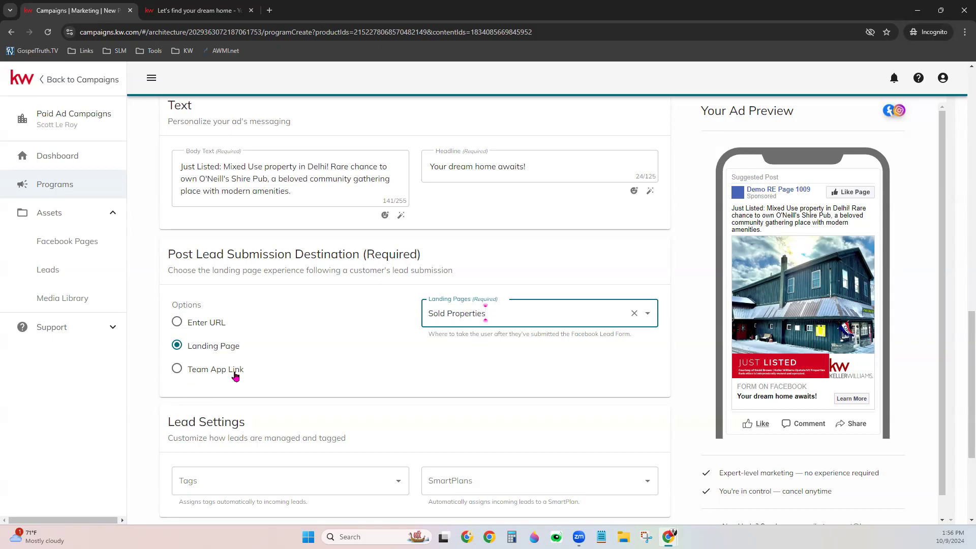
left_click(198, 322)
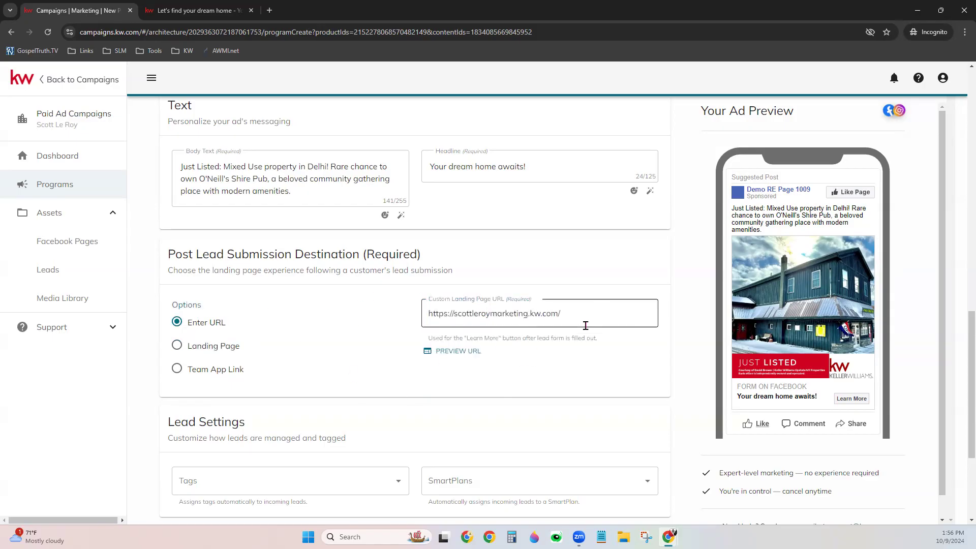
scroll(562, 424, "down", 3)
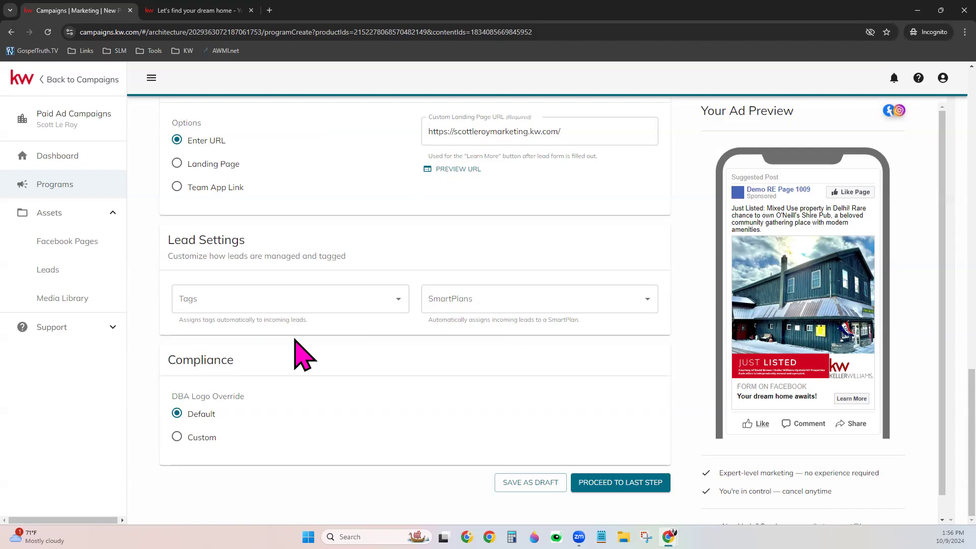
scroll(302, 355, "up", 2)
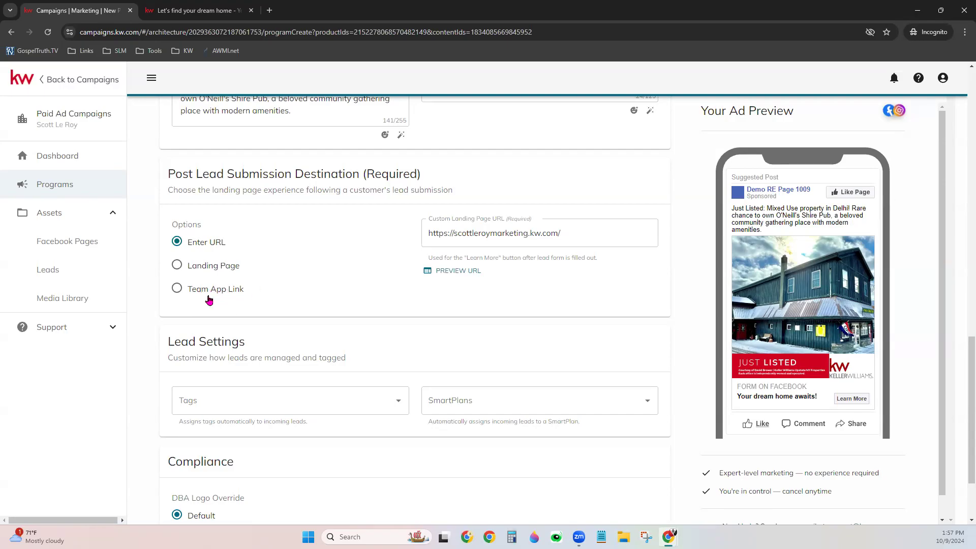
left_click(209, 269)
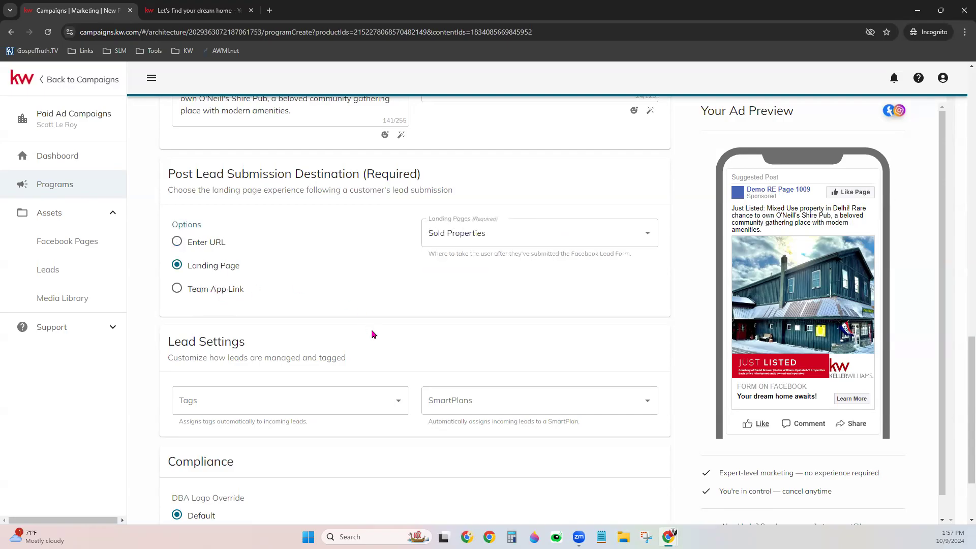
left_click(486, 243)
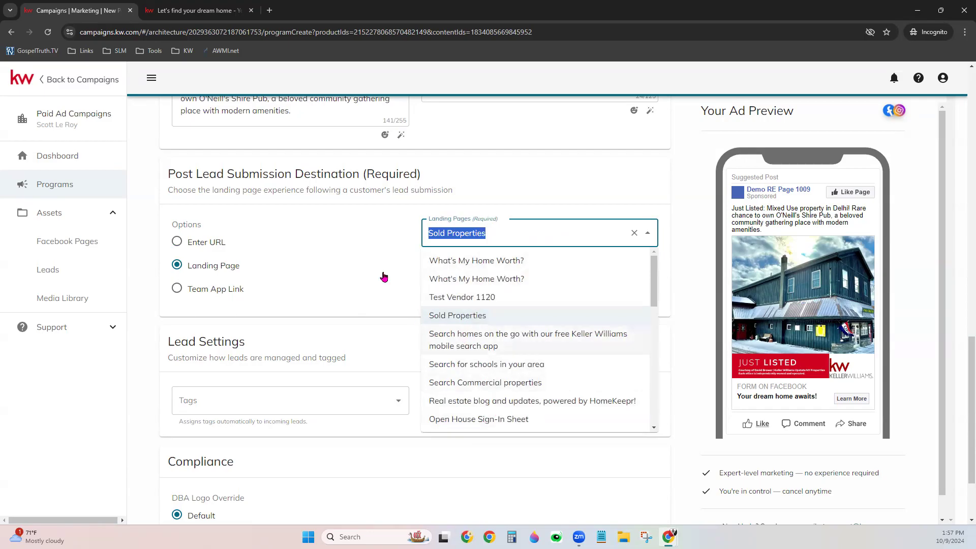
left_click(176, 240)
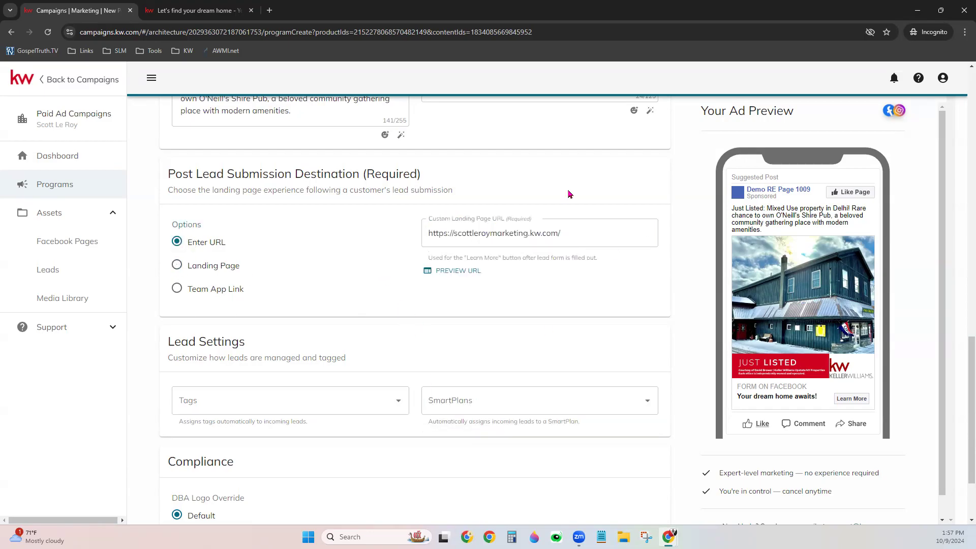
scroll(365, 407, "down", 2)
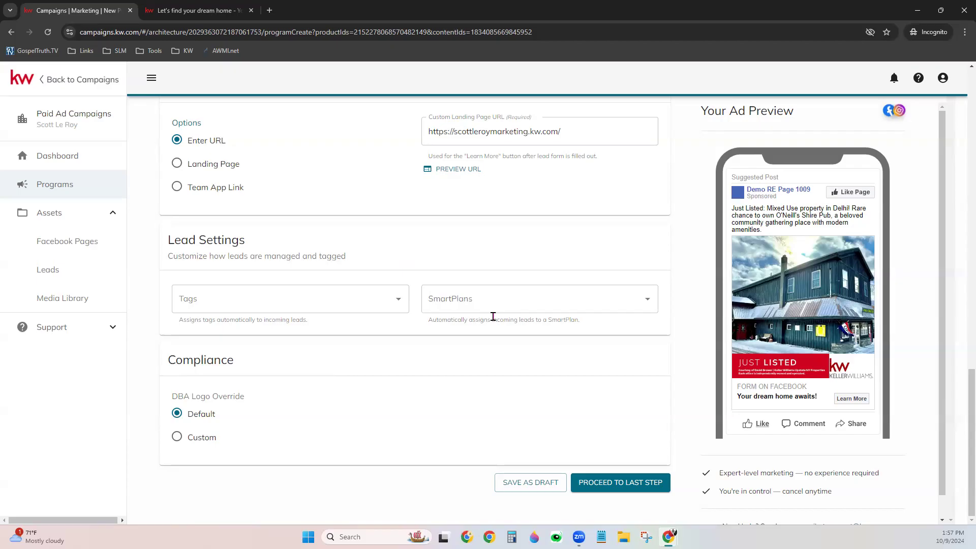
- Choose the Warm lead tag and leave the SmartPlans dropdown with nothing selected
left_click(326, 298)
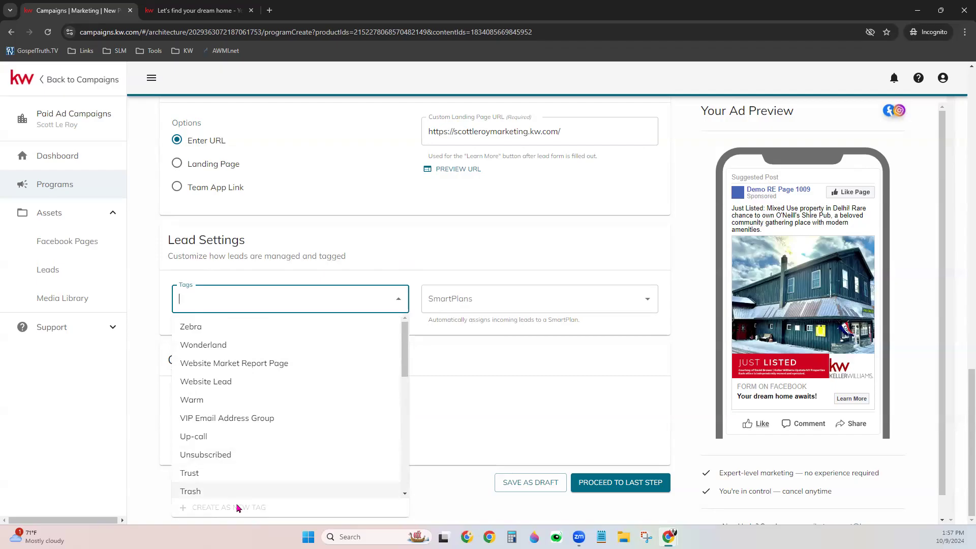
left_click(251, 400)
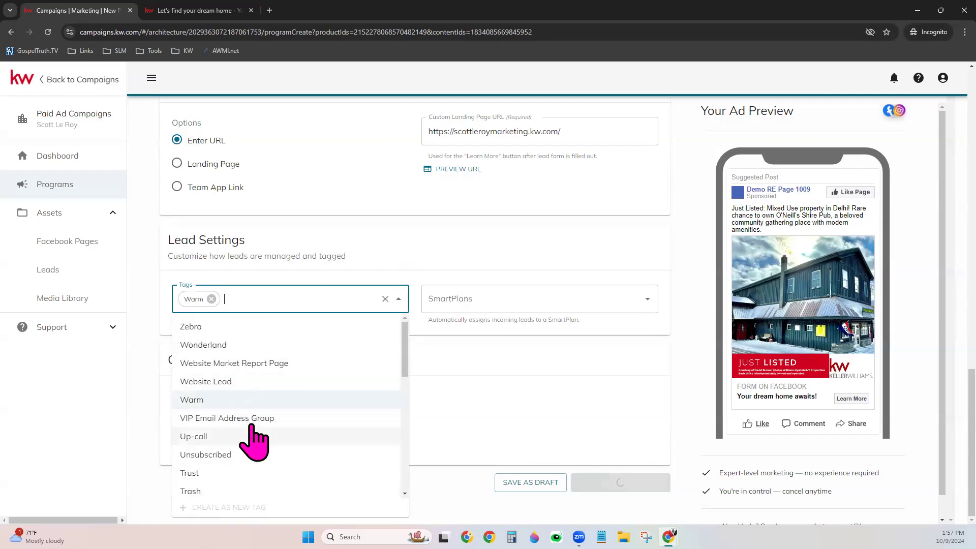
left_click(436, 299)
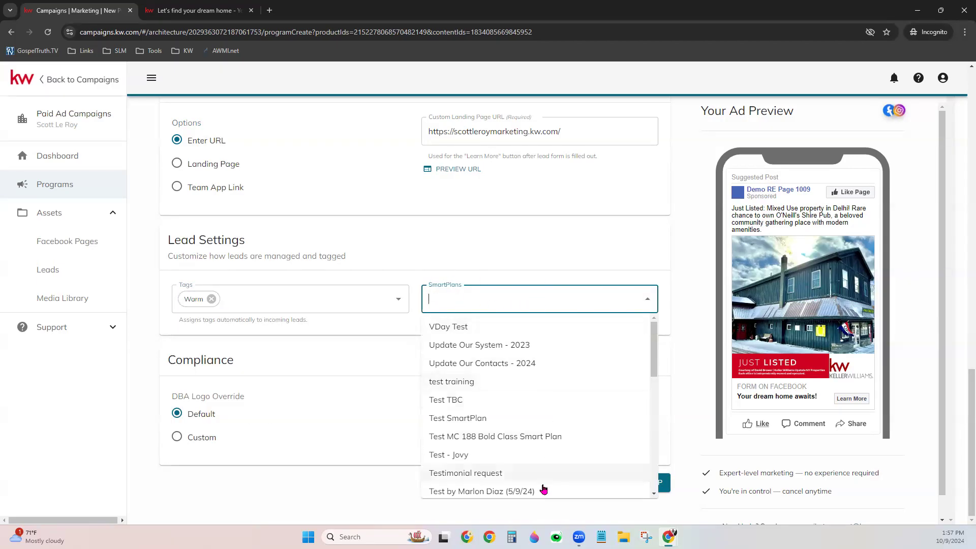
left_click(532, 226)
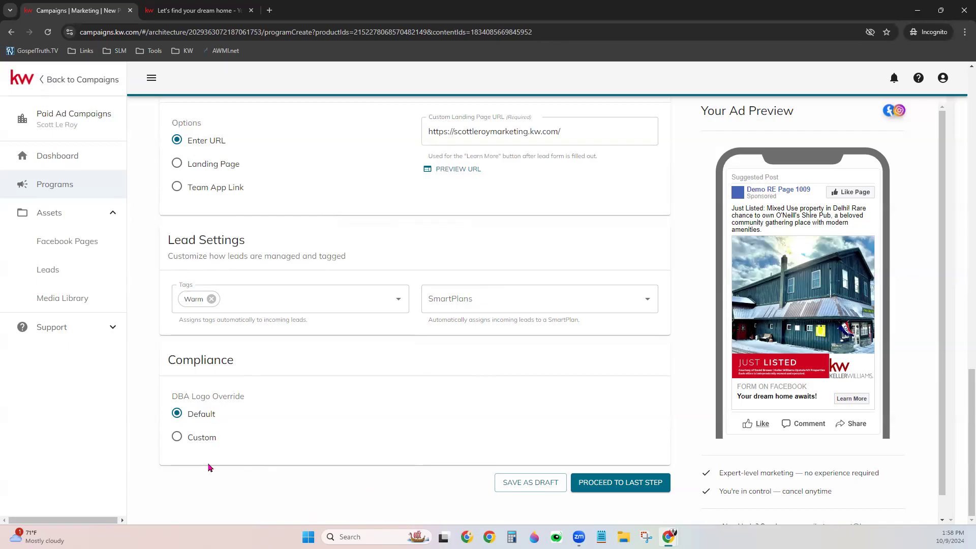
- Proceed to Finalize & Publish and review the 10/09–10/14/2024 duration and $50.00 budget
left_click(661, 489)
mouse_move(429, 527)
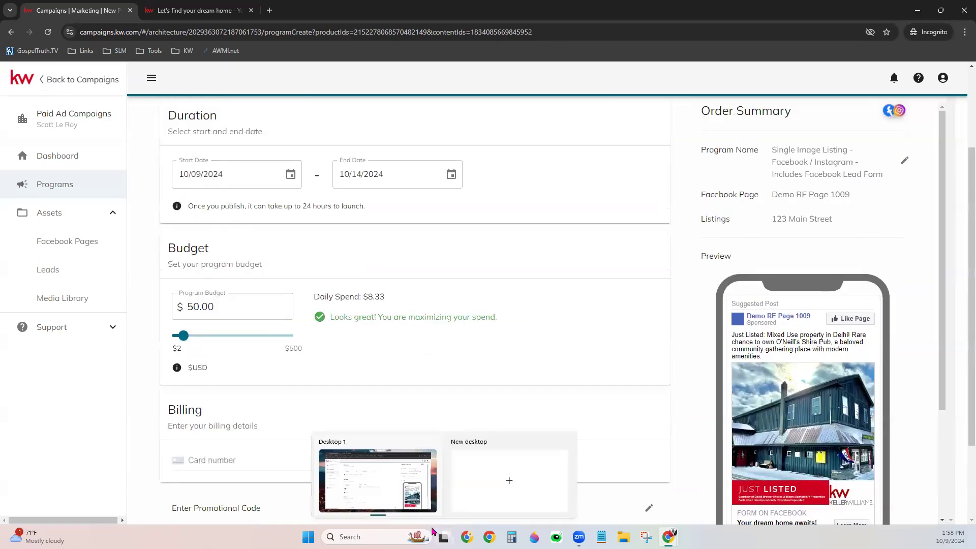
scroll(624, 406, "down", 1)
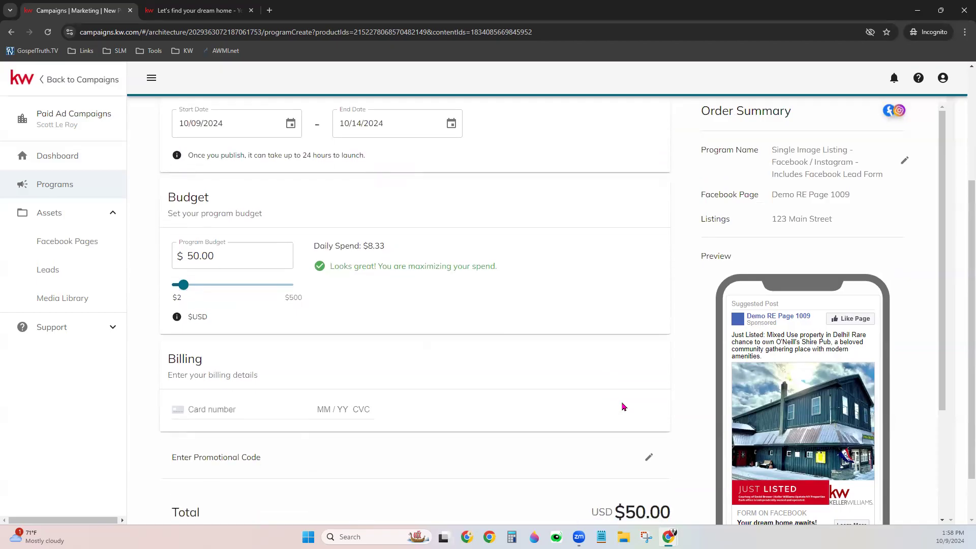
scroll(624, 407, "down", 1)
scroll(599, 366, "up", 5)
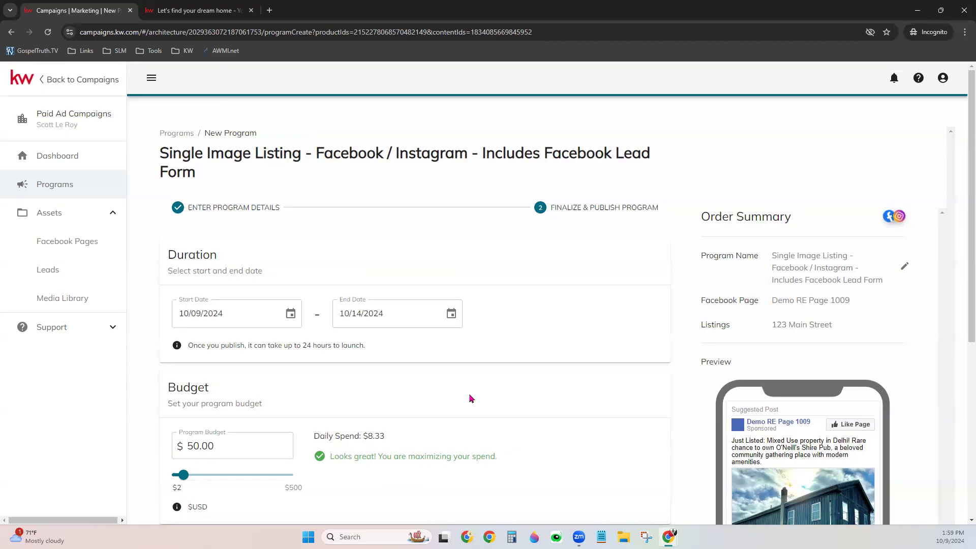
scroll(470, 398, "down", 2)
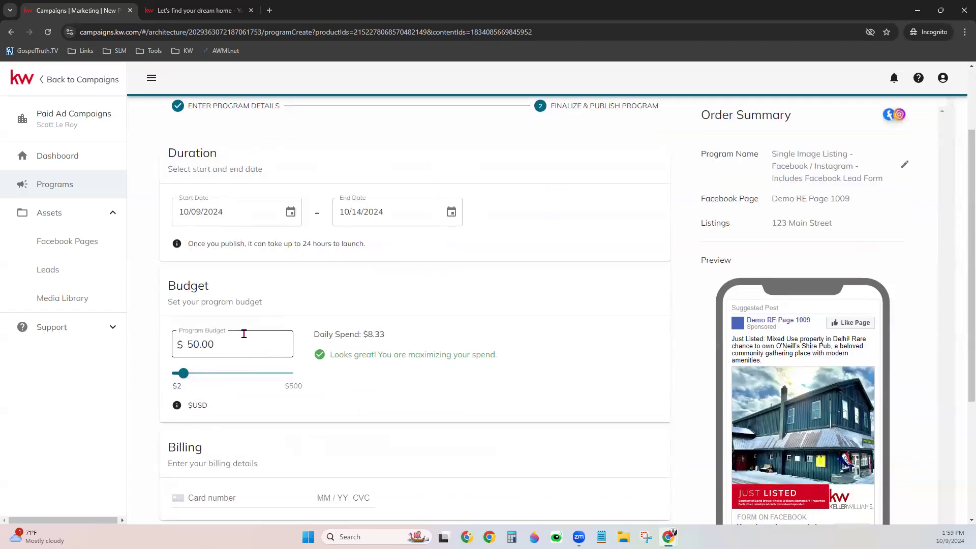
- Set the Program Budget slider to $25.00 ($4.17 daily) and check the $25.00 total
mouse_move(183, 373)
left_mouse_down()
mouse_move(167, 377)
mouse_move(219, 381)
mouse_move(173, 384)
left_mouse_up()
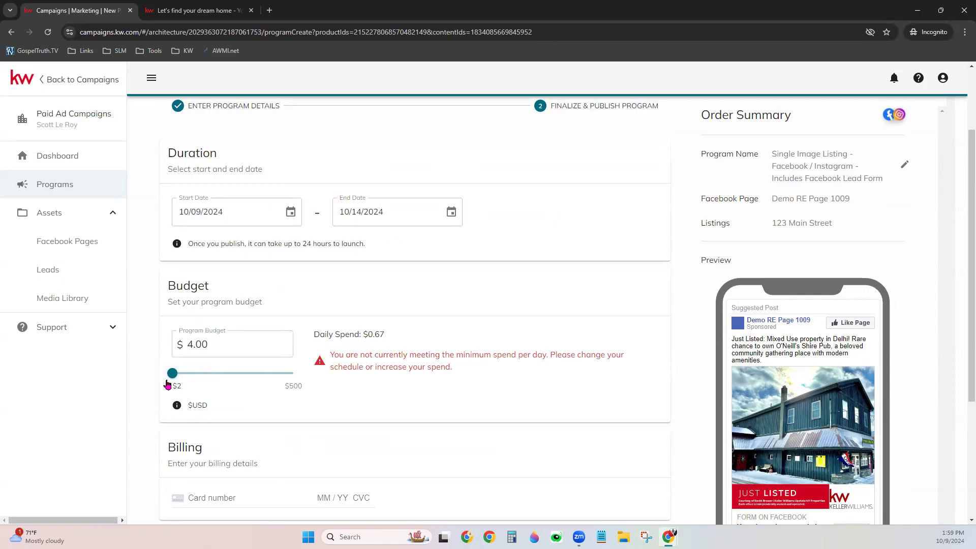
mouse_move(173, 375)
left_mouse_down()
mouse_move(186, 376)
mouse_move(178, 374)
left_mouse_up()
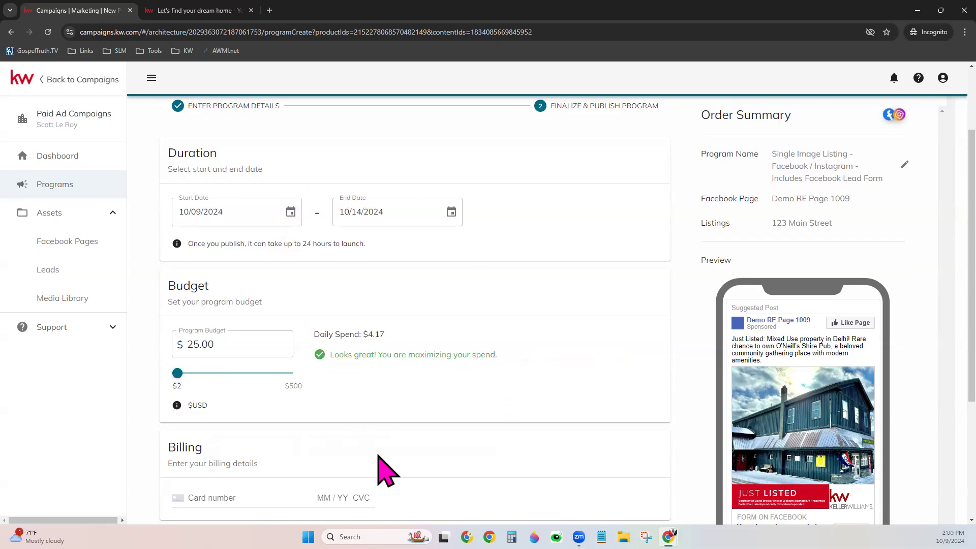
scroll(362, 403, "down", 3)
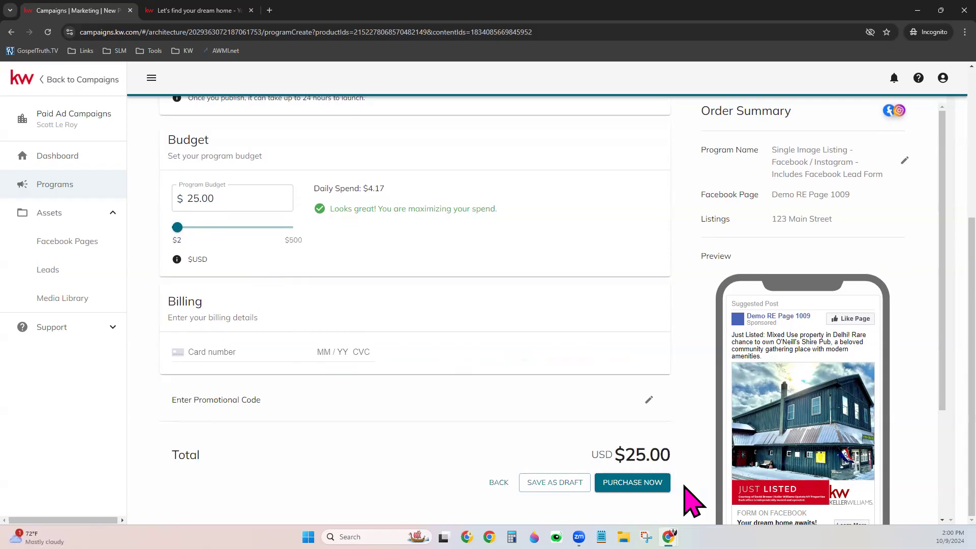
scroll(756, 348, "down", 3)
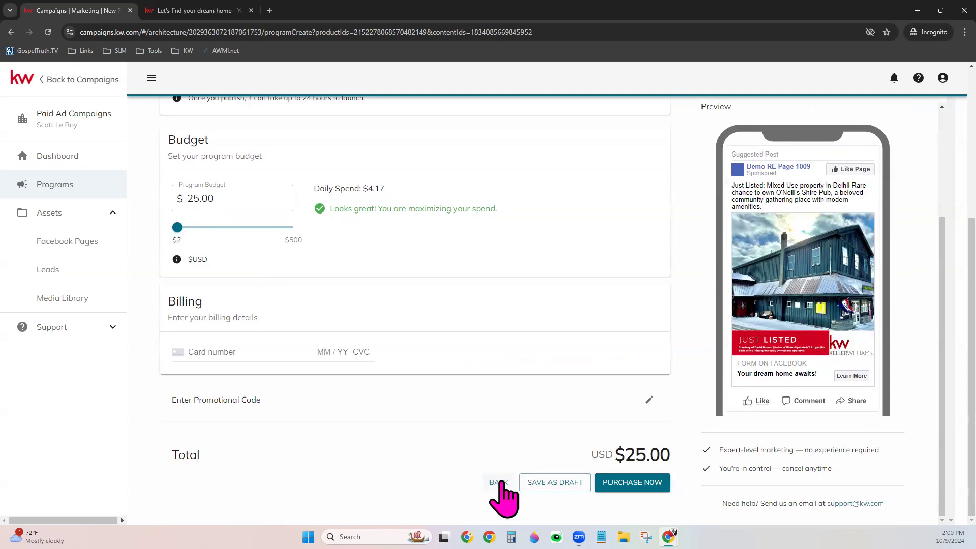
- Save the program as a draft and close the 'Find all your saved drafts here!' tip
left_click(563, 490)
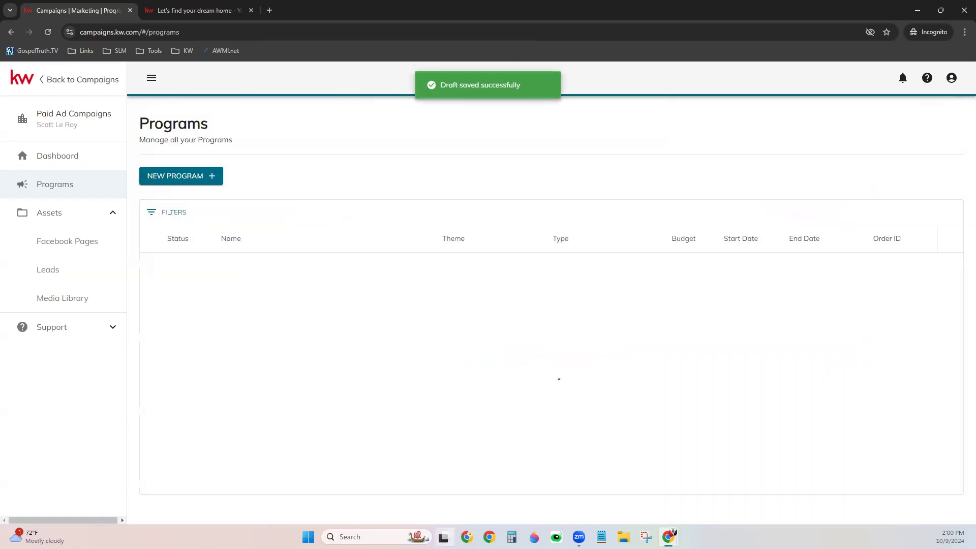
mouse_move(444, 537)
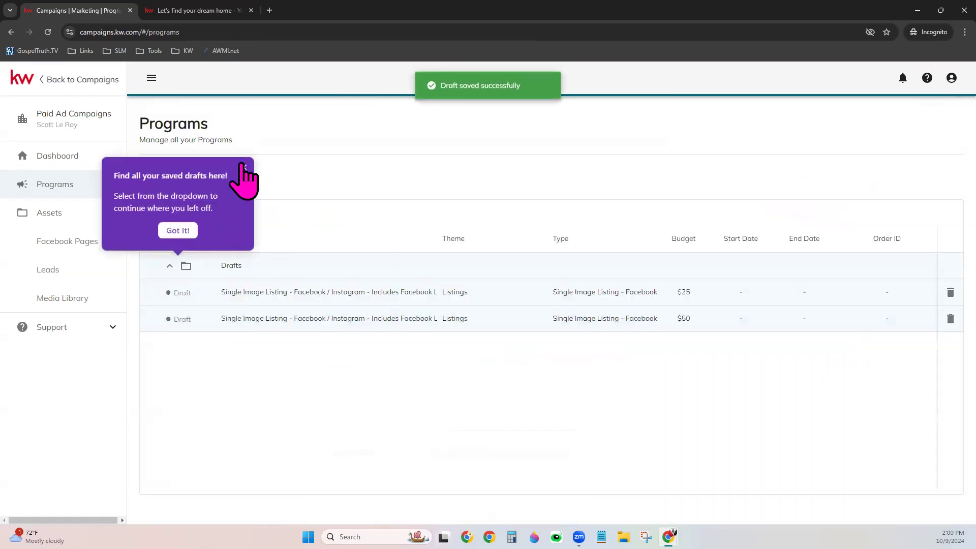
left_click(245, 168)
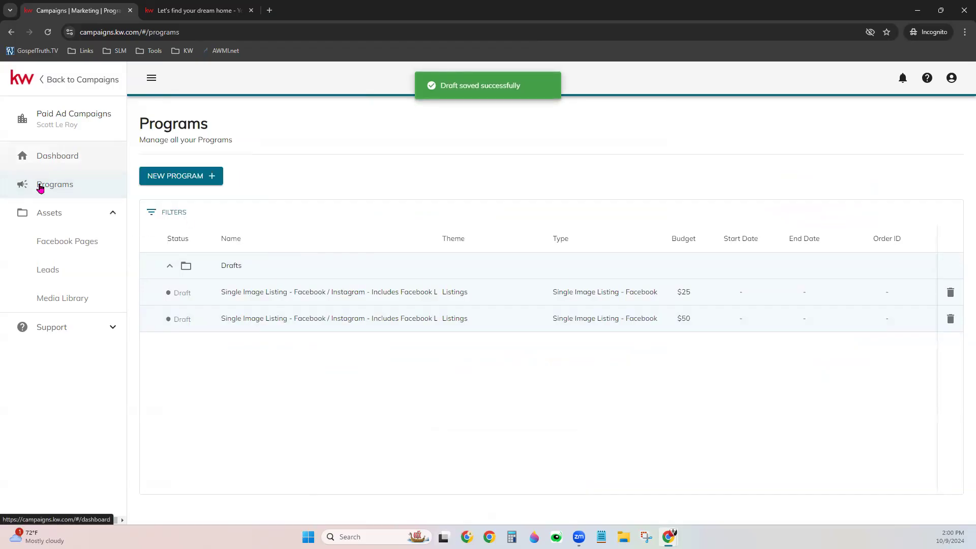